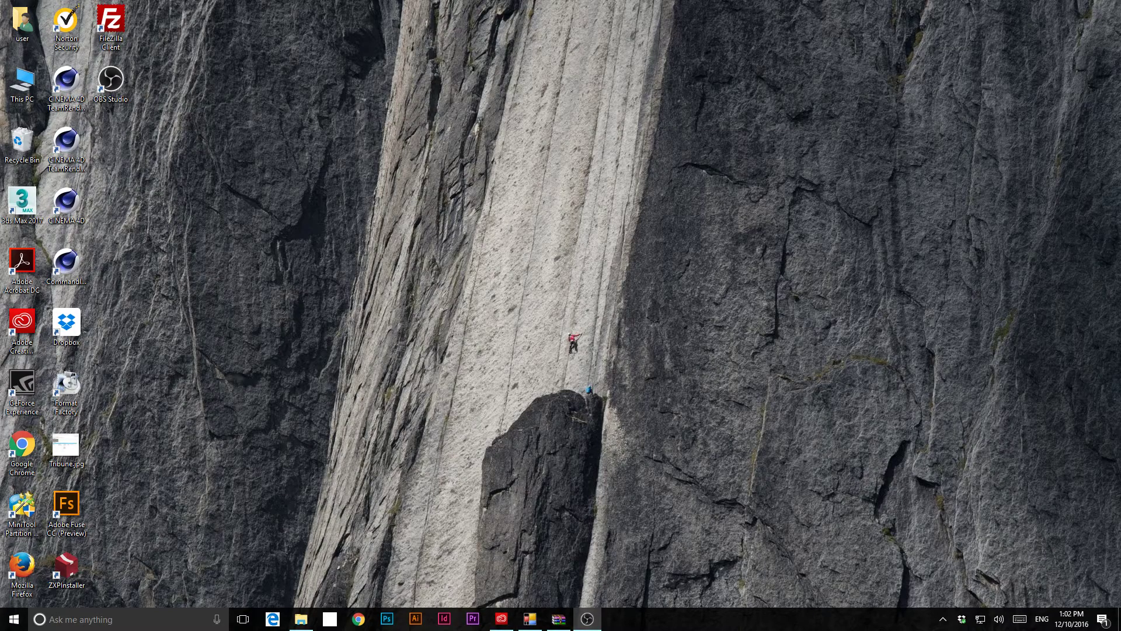
- Open the Creative Cloud panel from the system tray to list installed apps, including Animate CC (2017)
click(942, 619)
click(931, 595)
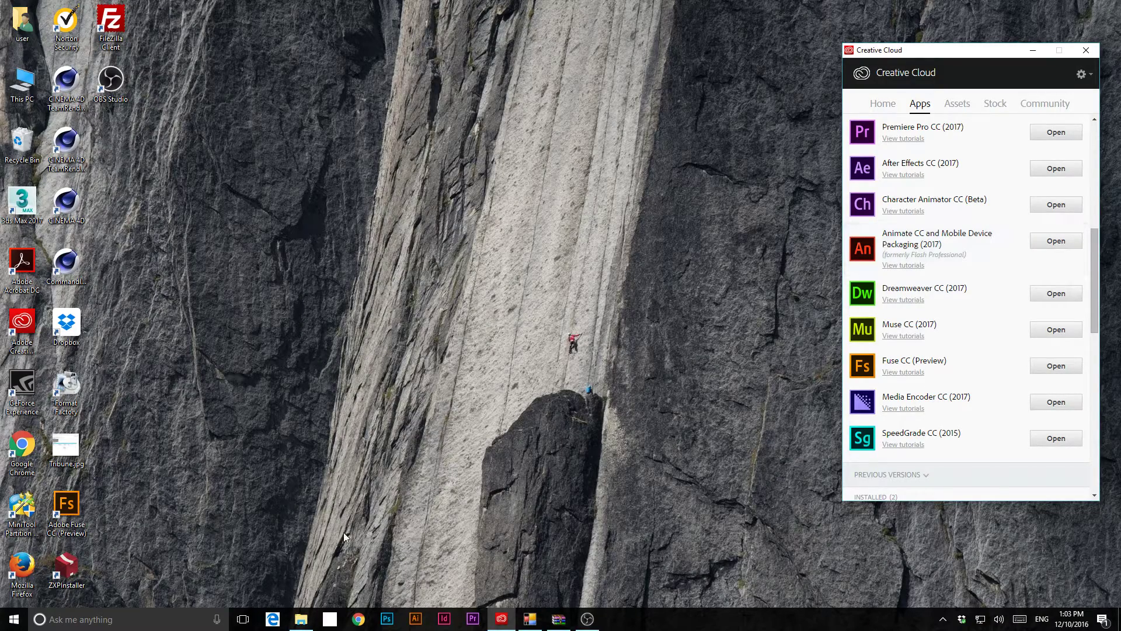
- Launch installation of CasparCG Template Generator 2.1.2 CC.zxp from its Explorer folder
click(301, 618)
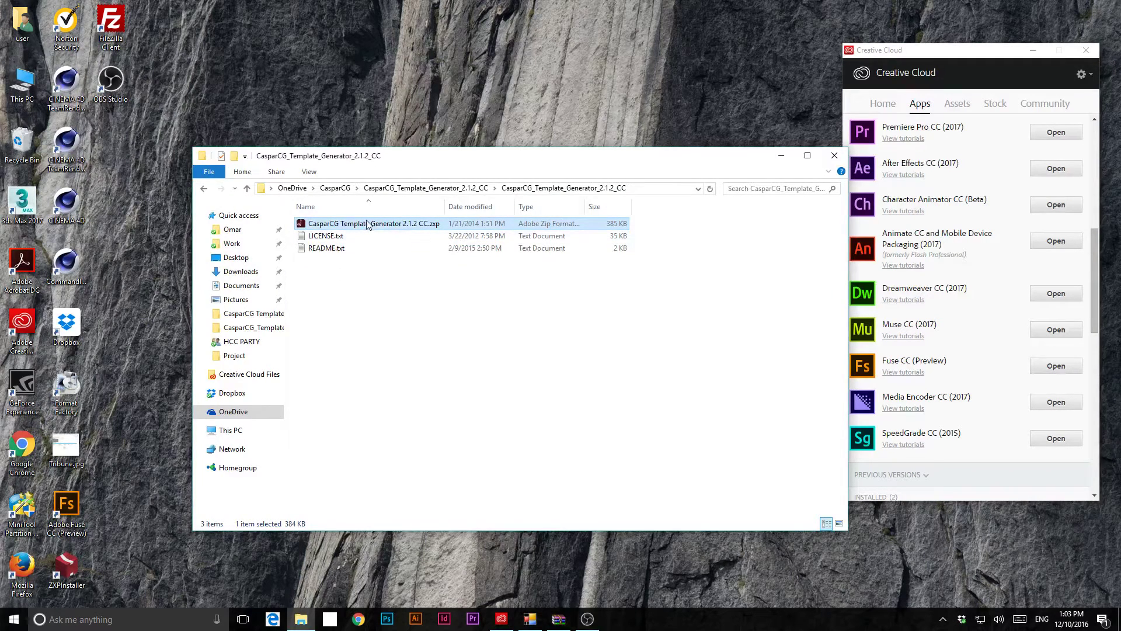
double_click(374, 224)
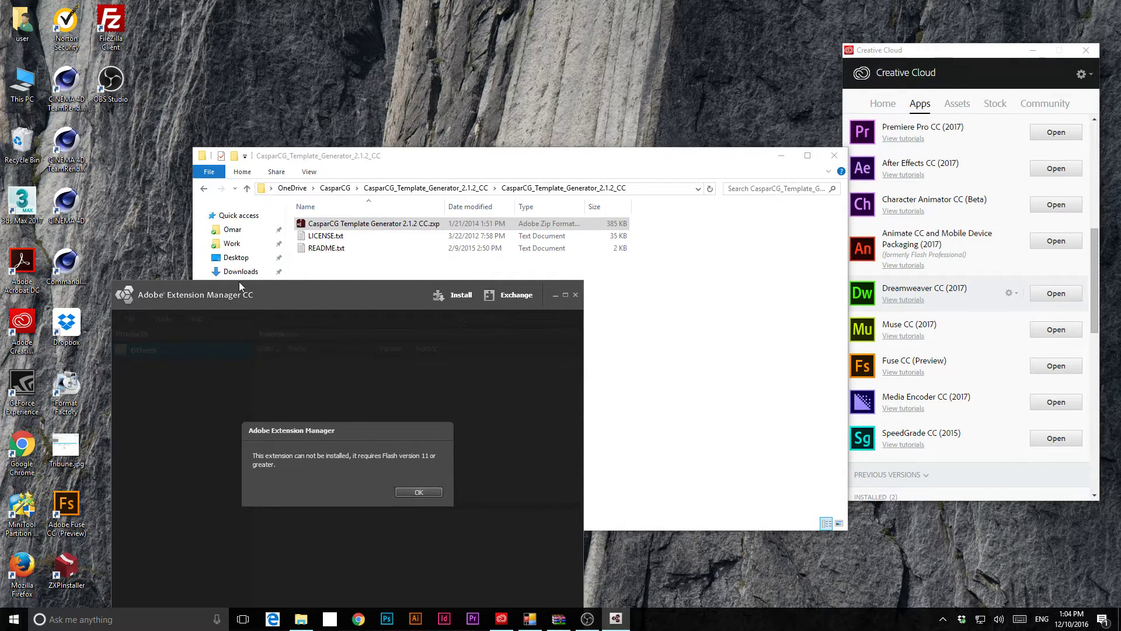
- Dismiss the Flash version 11 error and close Adobe Extension Manager CC
click(412, 493)
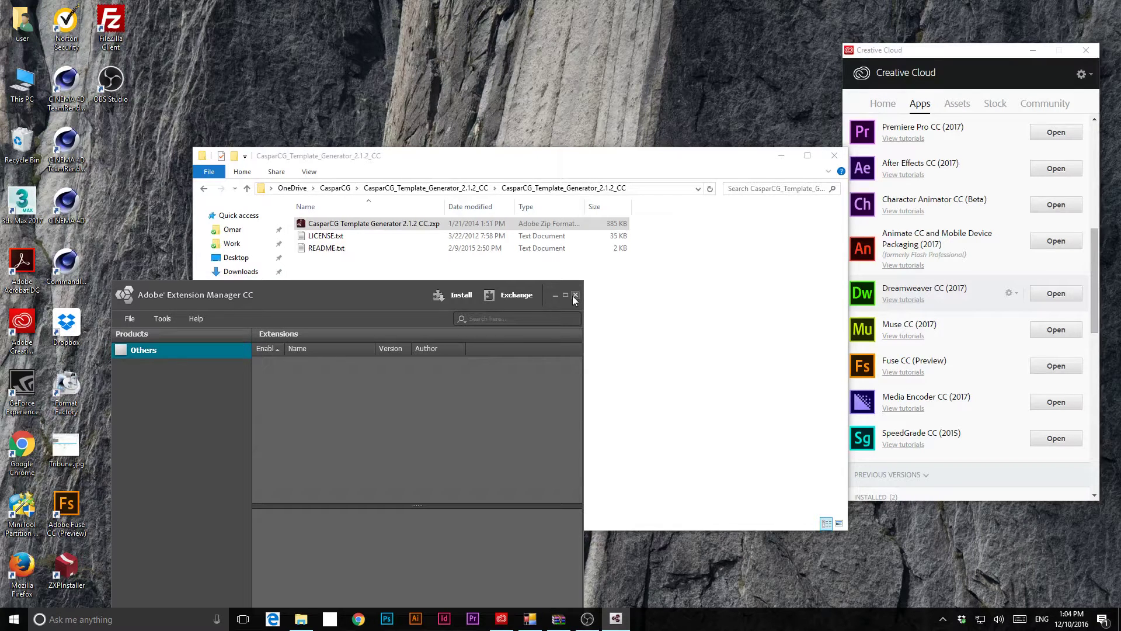
click(575, 296)
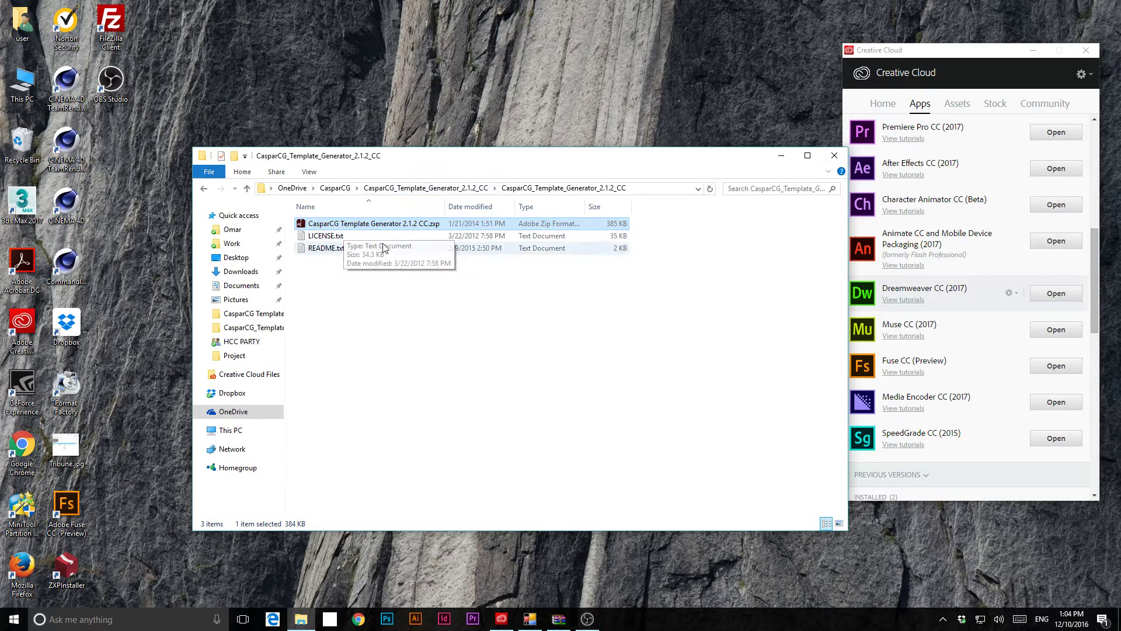
- Rename the extension package from .zxp to .zip, confirming the extension change
click(435, 228)
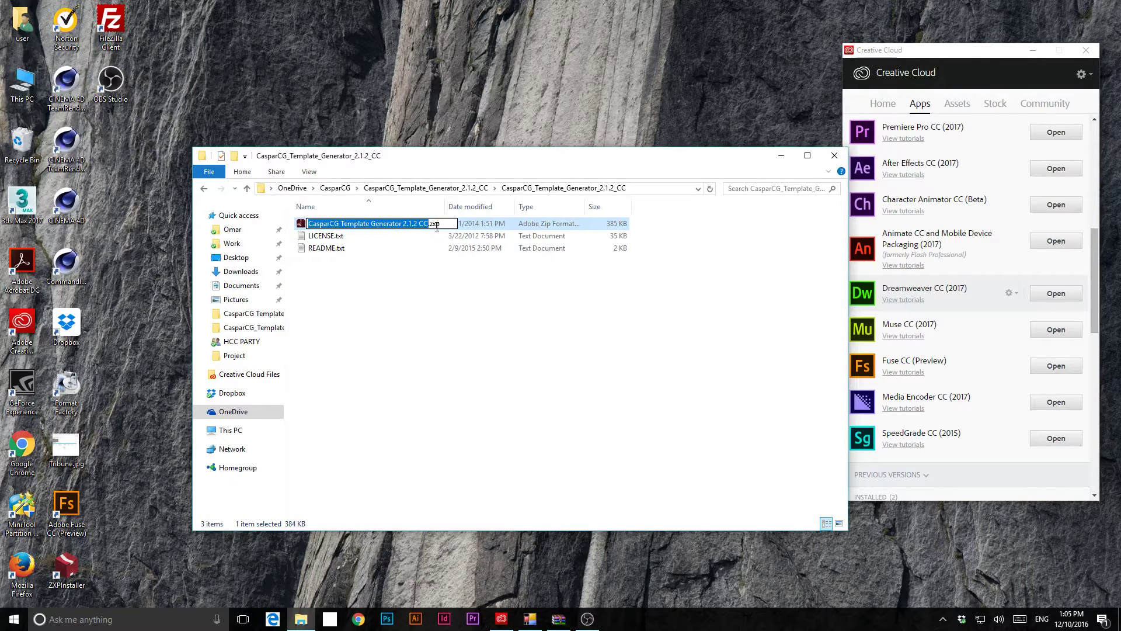
drag(437, 226, 433, 226)
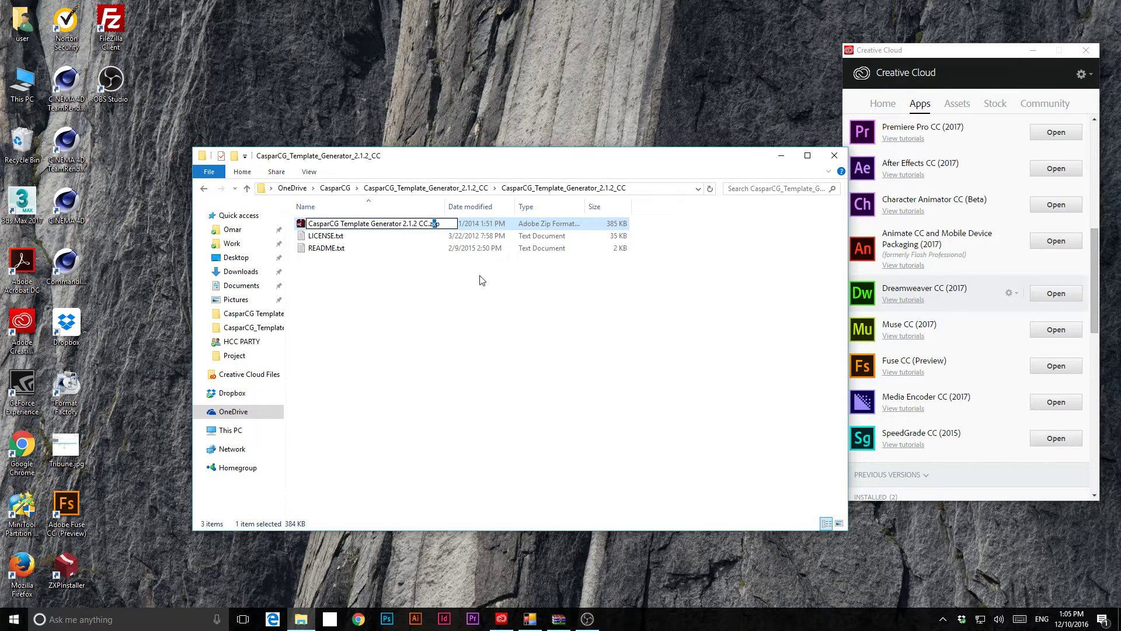
text(i)
key(Return)
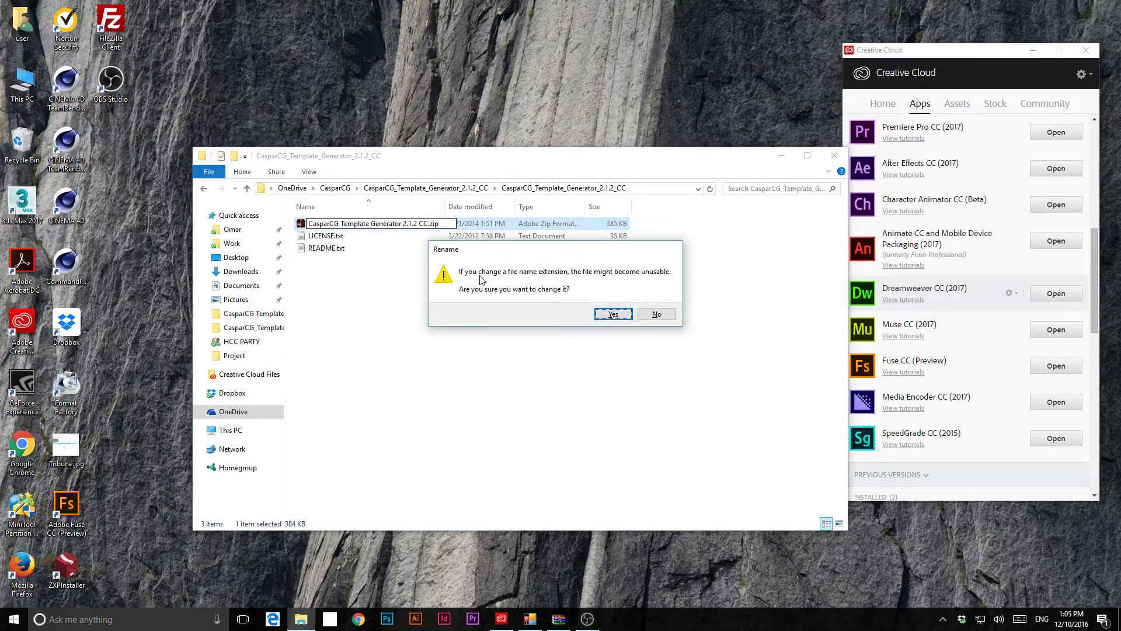
click(612, 315)
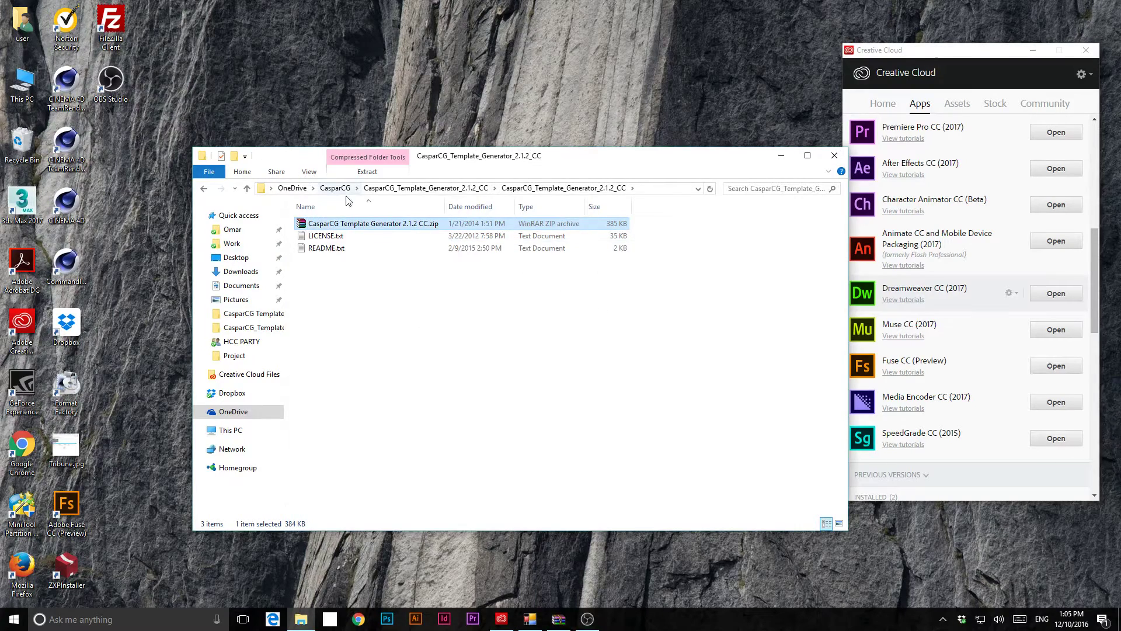
- Extract the zip with WinRAR into a CasparCG Template Generator 2.1.2 CC folder and open it
right_click(354, 225)
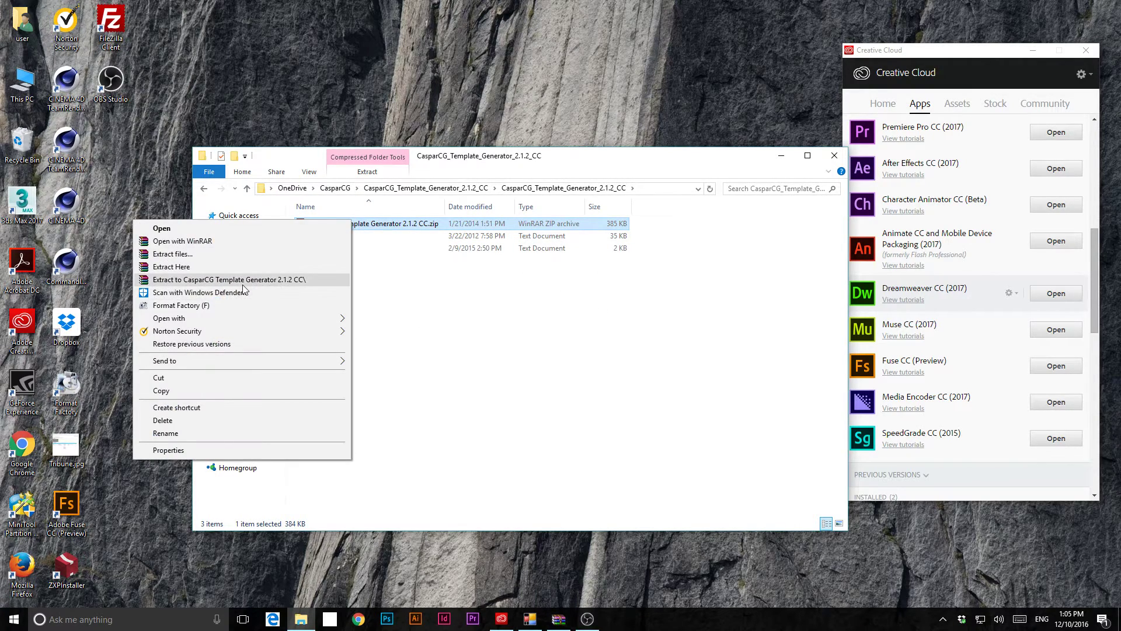
click(243, 282)
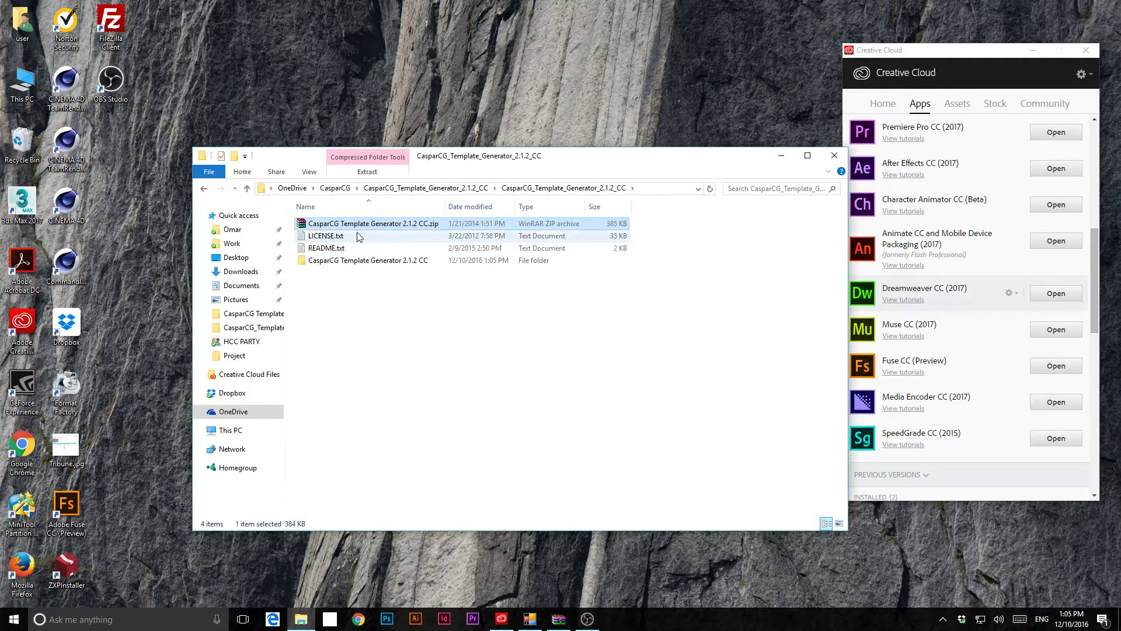
double_click(352, 261)
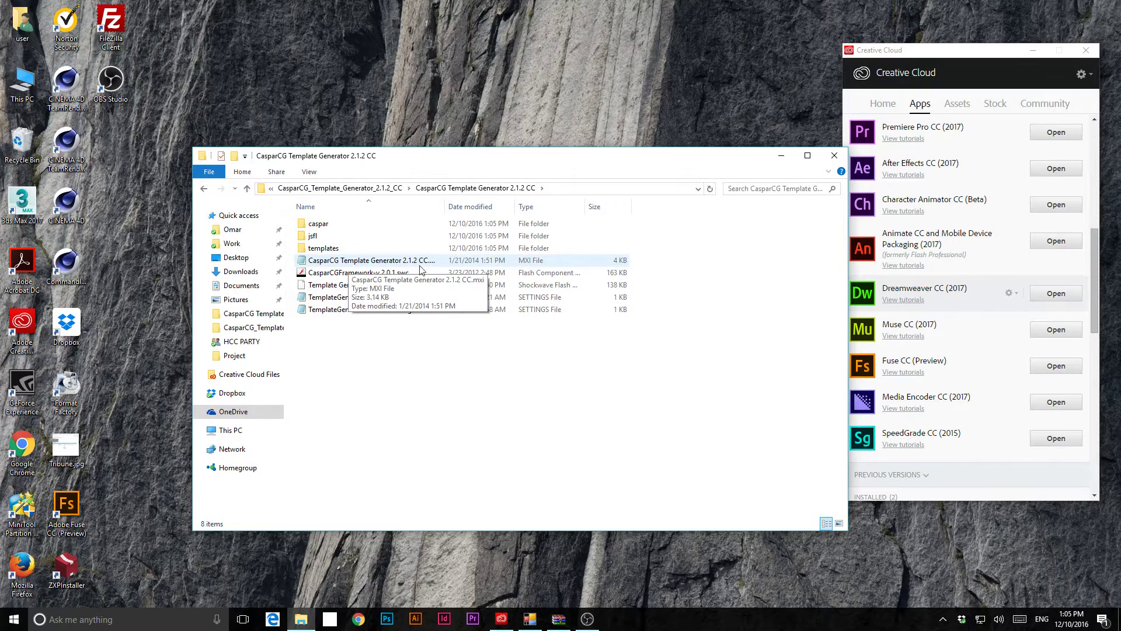
- Open CasparCG Template Generator 2.1.2 CC.mxi in Notepad using Open with
double_click(447, 207)
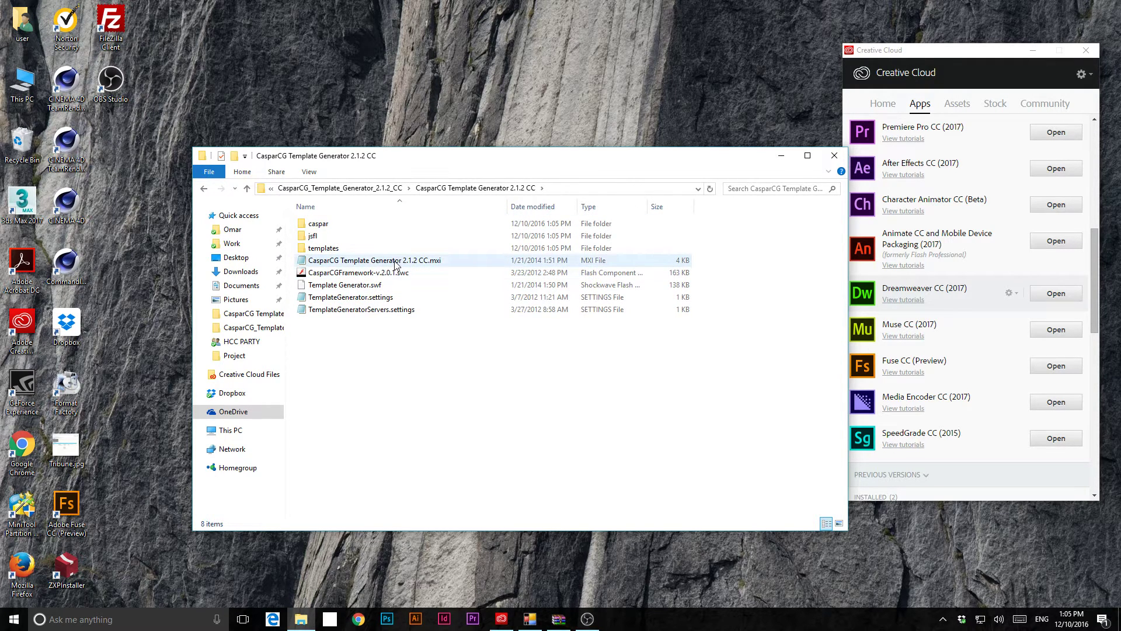
click(433, 264)
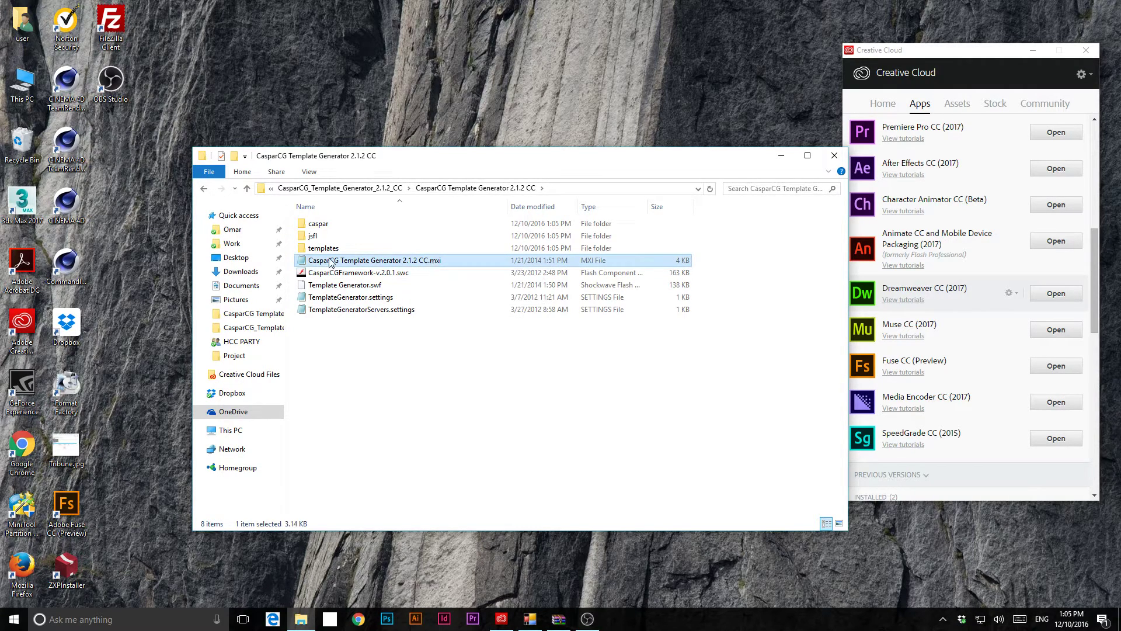
right_click(323, 263)
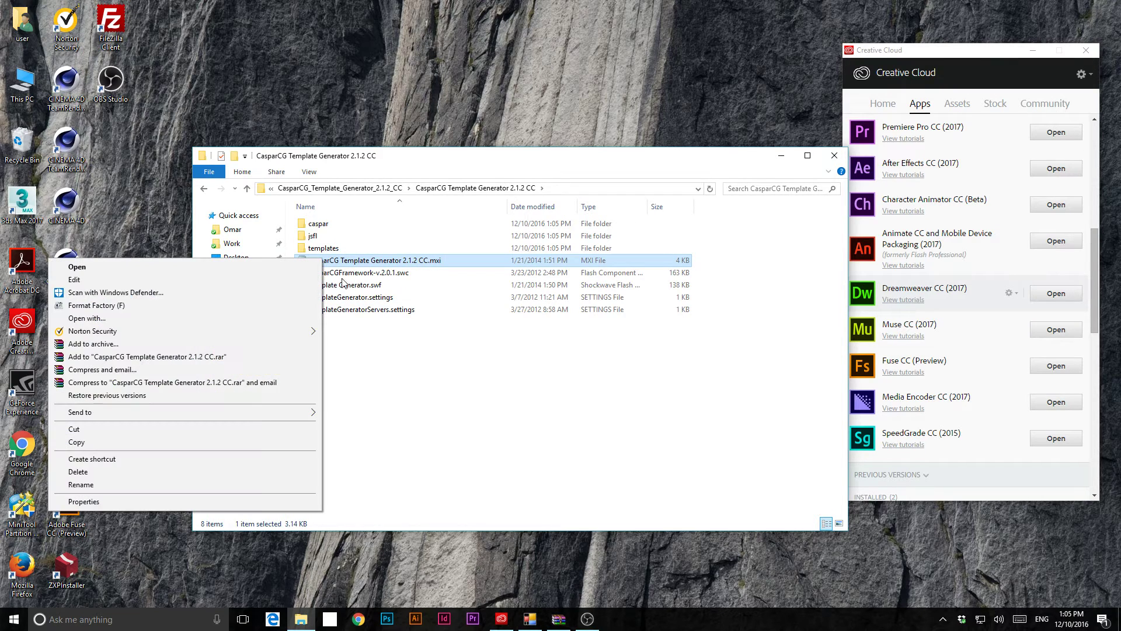
click(183, 320)
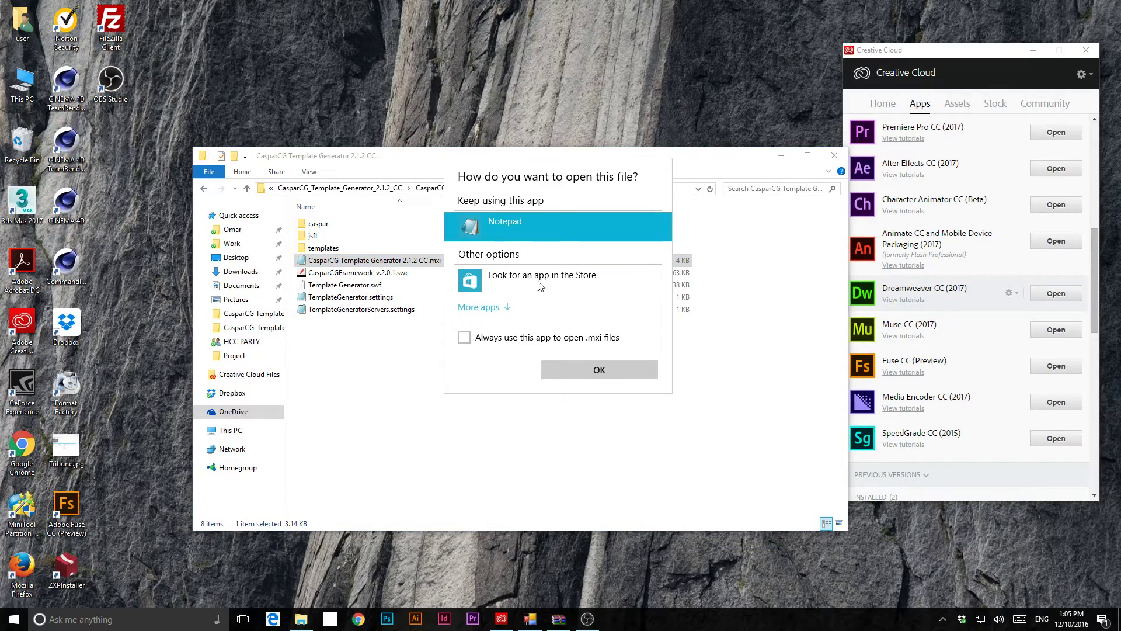
click(607, 376)
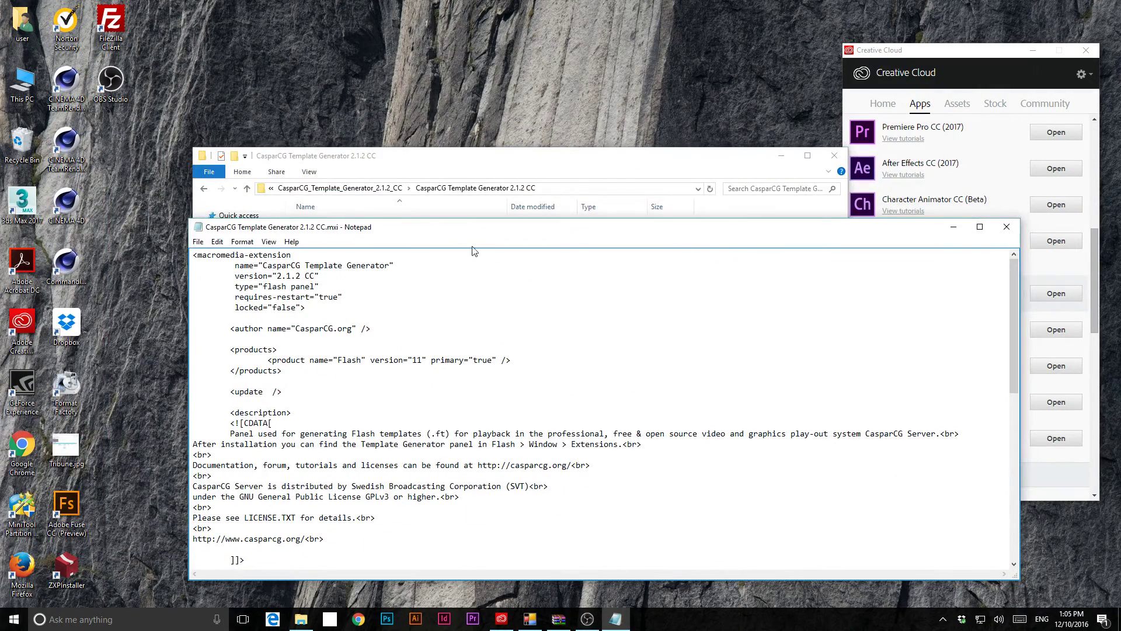
- Highlight the WindowSWF, Libraries/casparCG and Classes/casparCG/caspar/template destinations in the manifest's file list
drag(453, 233, 416, 75)
scroll(459, 259, down, 6)
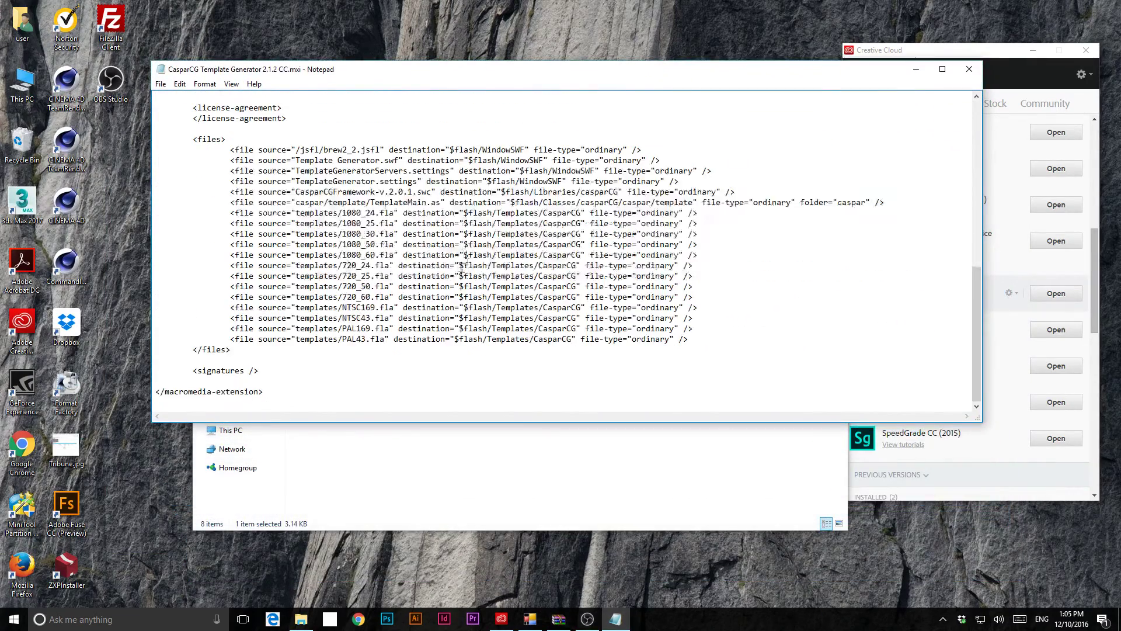
scroll(461, 258, up, 2)
scroll(471, 256, down, 2)
drag(300, 150, 380, 150)
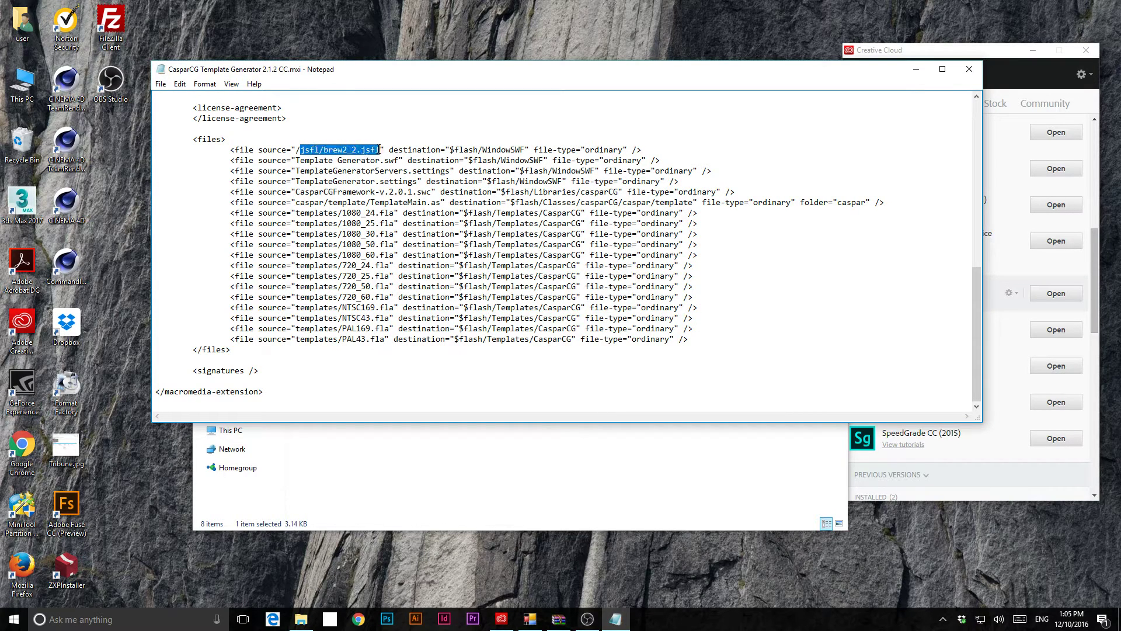
drag(483, 151, 525, 151)
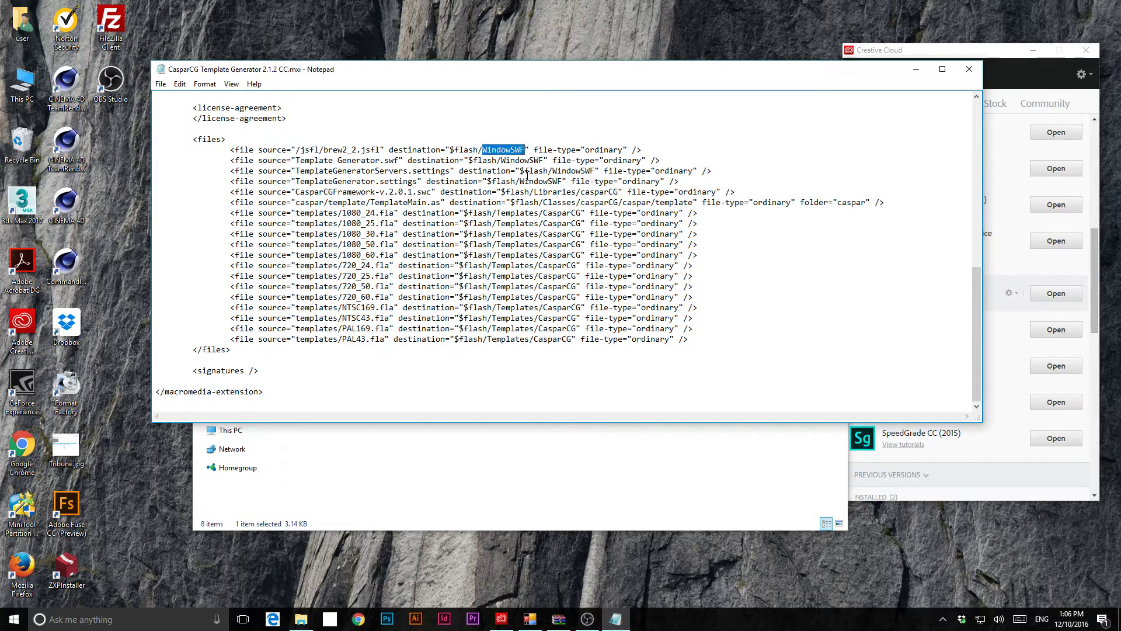
drag(310, 150, 314, 329)
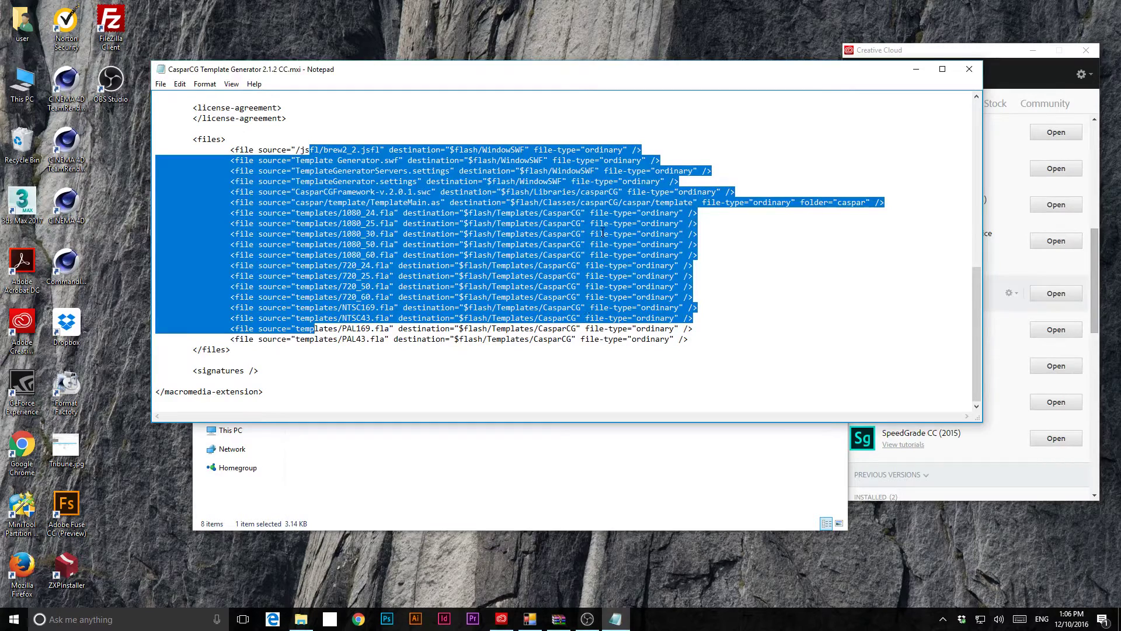
click(545, 161)
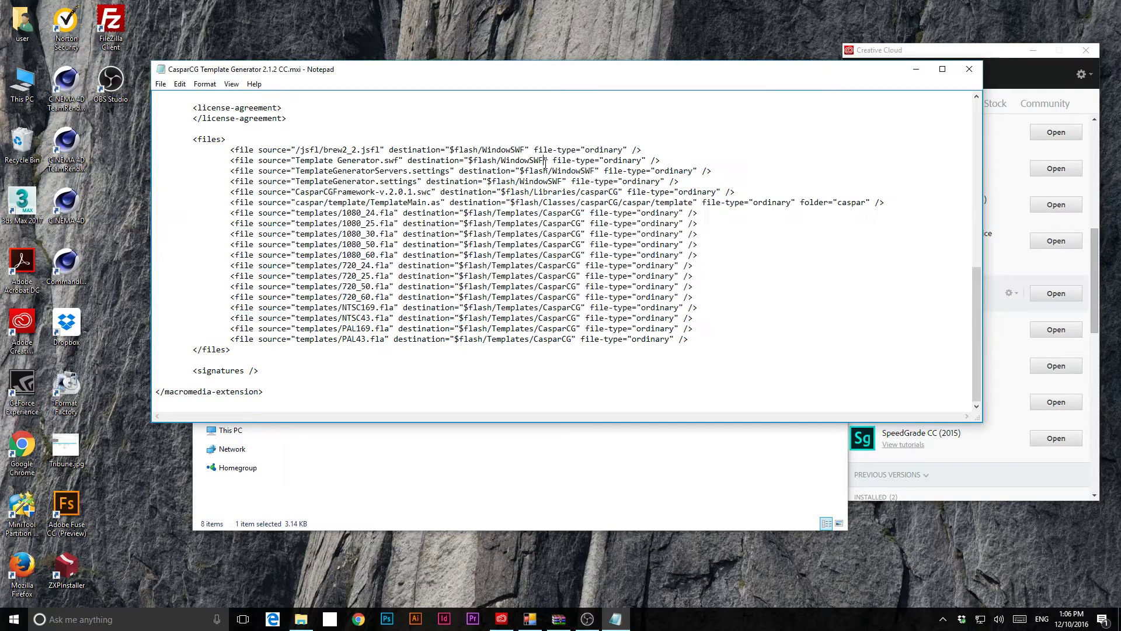
drag(482, 150, 479, 149)
drag(533, 192, 620, 194)
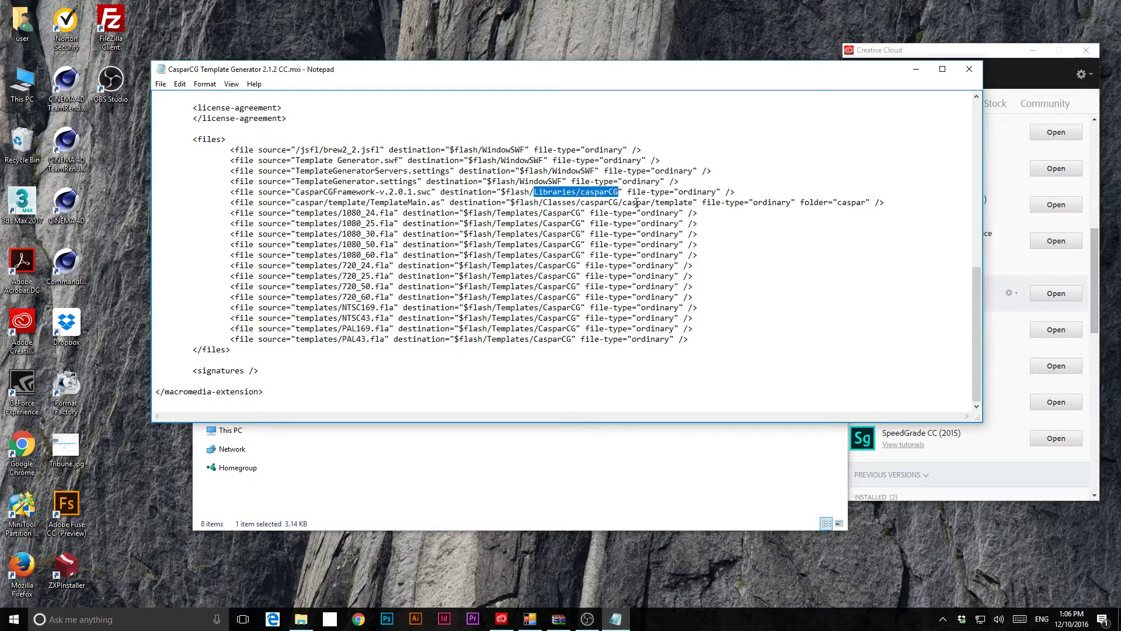
drag(539, 202, 694, 205)
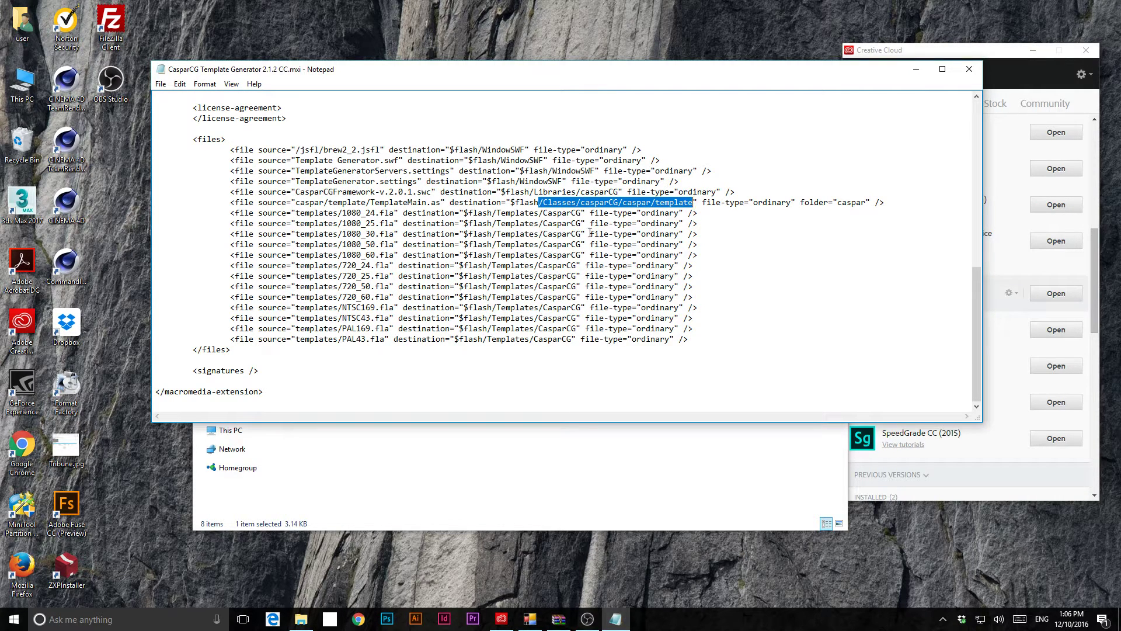
- Create a new folder named 'CasparCG Folder' in the extracted folder
click(587, 448)
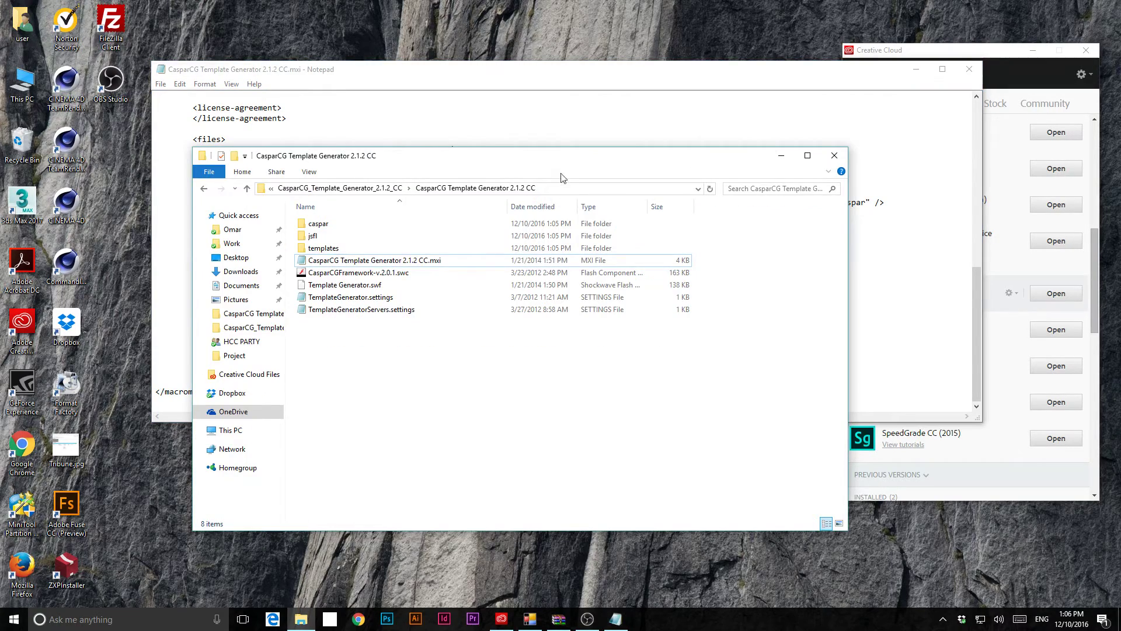
drag(564, 157, 600, 301)
right_click(447, 517)
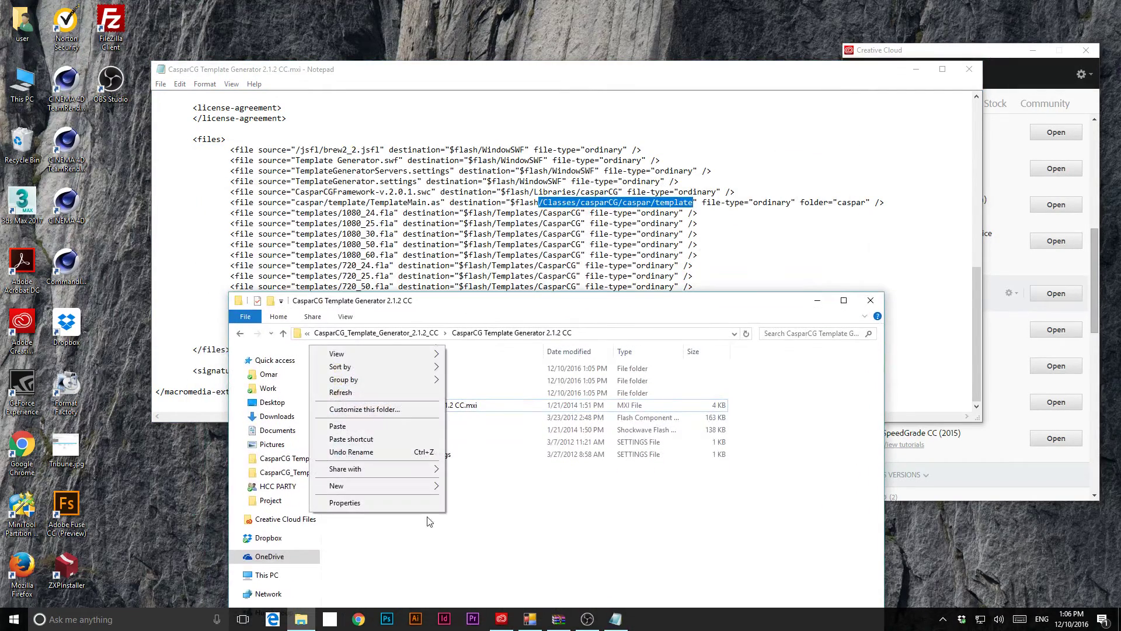
click(513, 528)
right_click(442, 521)
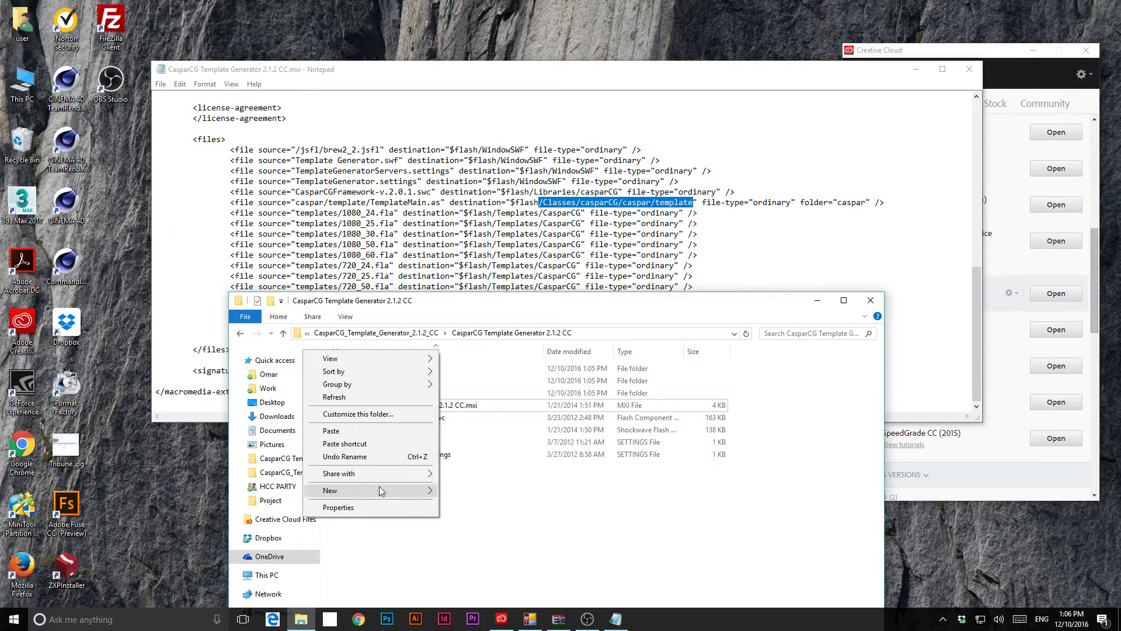
mouse_move(380, 489)
click(161, 304)
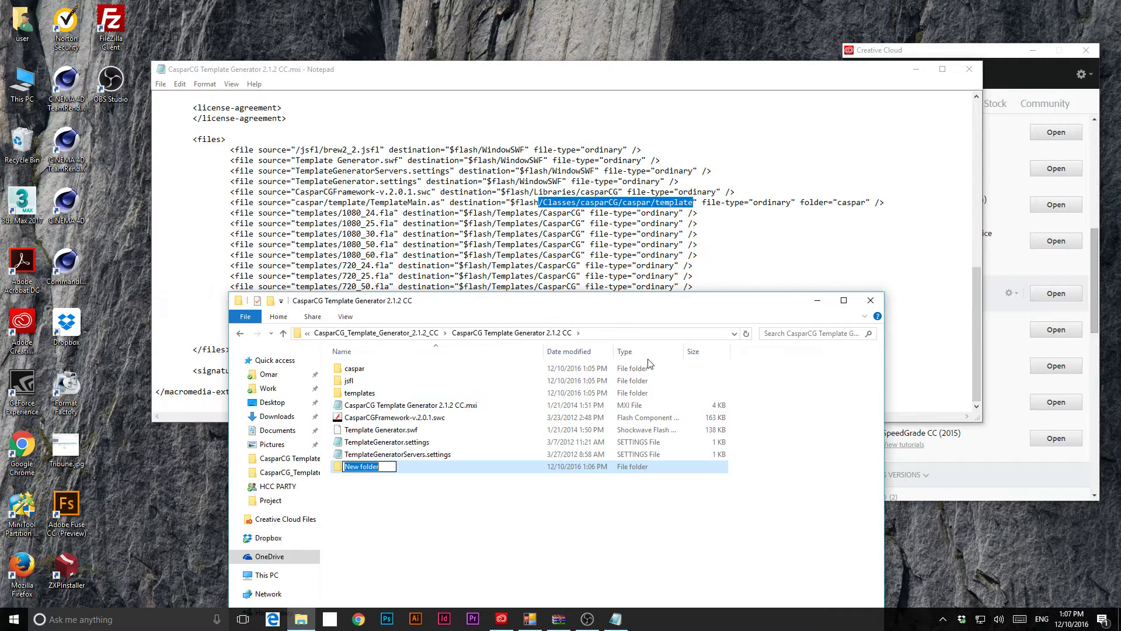
text(CasparCG Folder)
key(Return)
key(Return)
- Add a subfolder inside CasparCG Folder named WindowSWF, pasted from the manifest
right_click(526, 462)
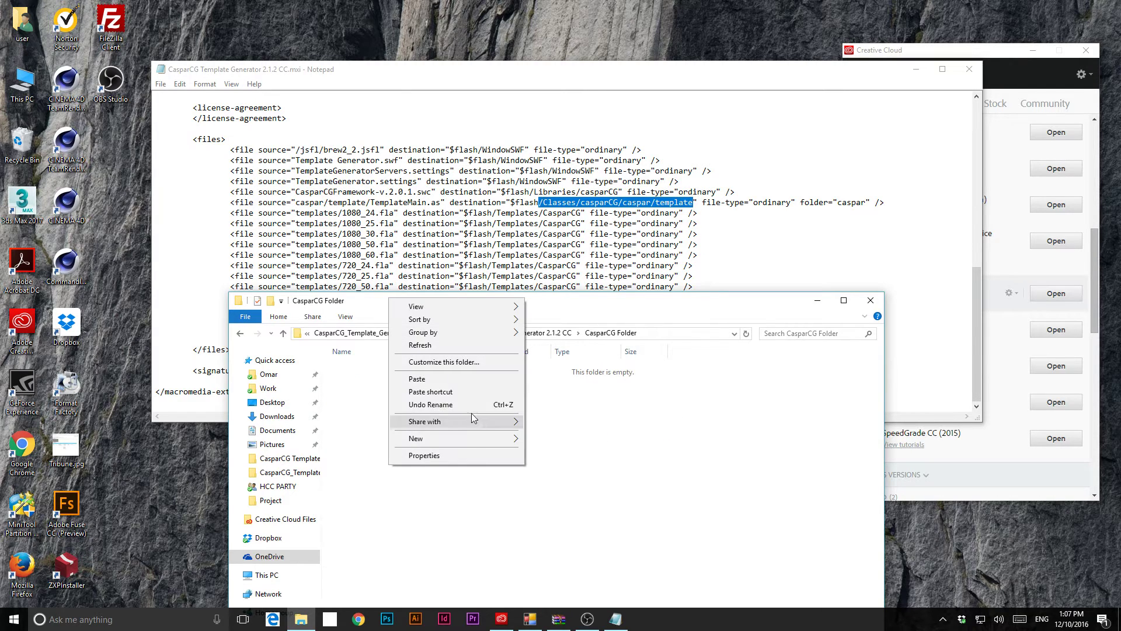
mouse_move(444, 438)
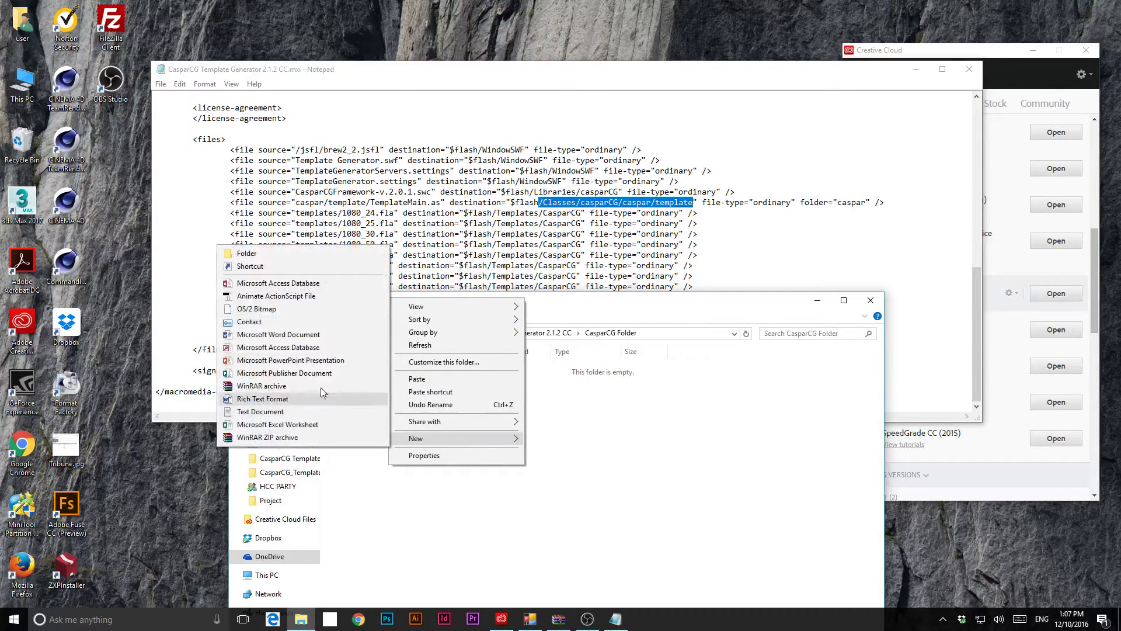
click(277, 253)
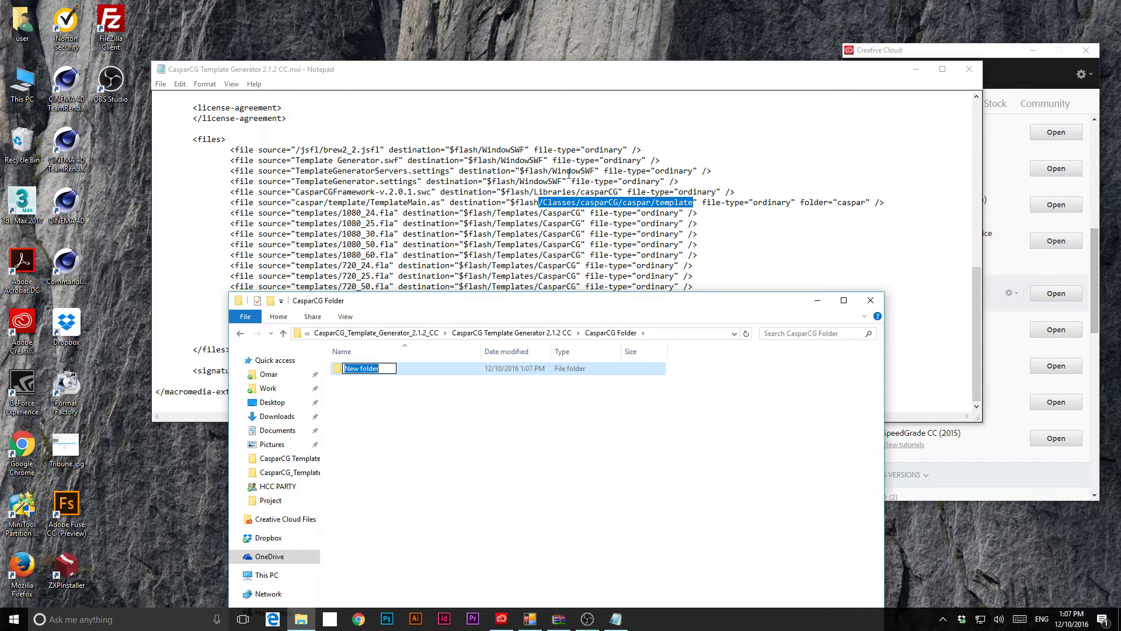
drag(525, 149, 483, 147)
key(ctrl+c)
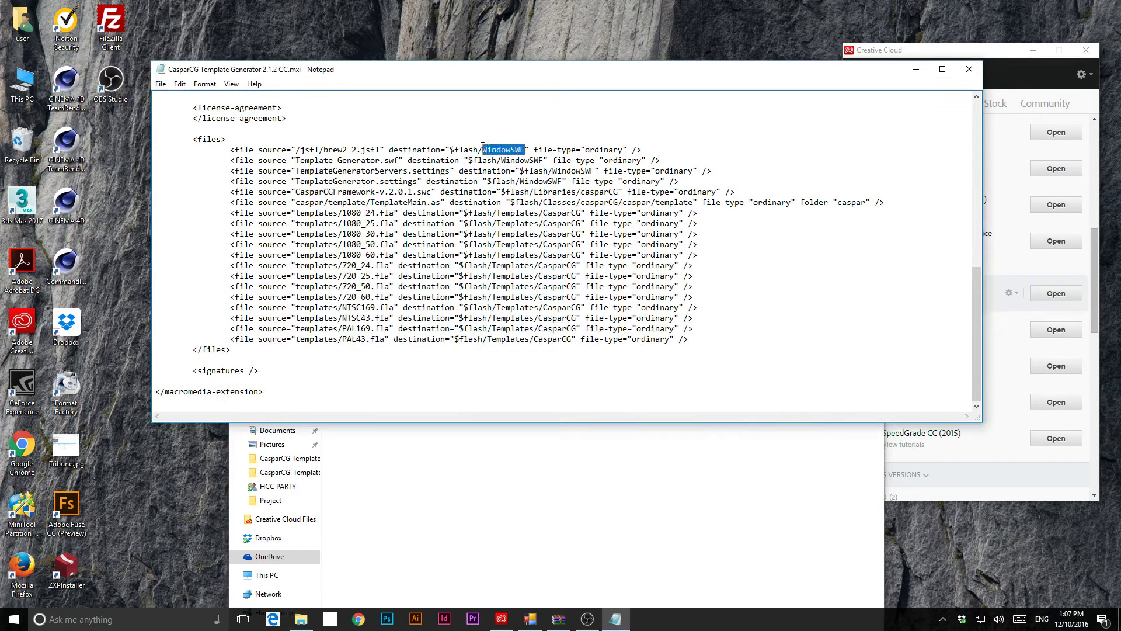
key(alt+Tab)
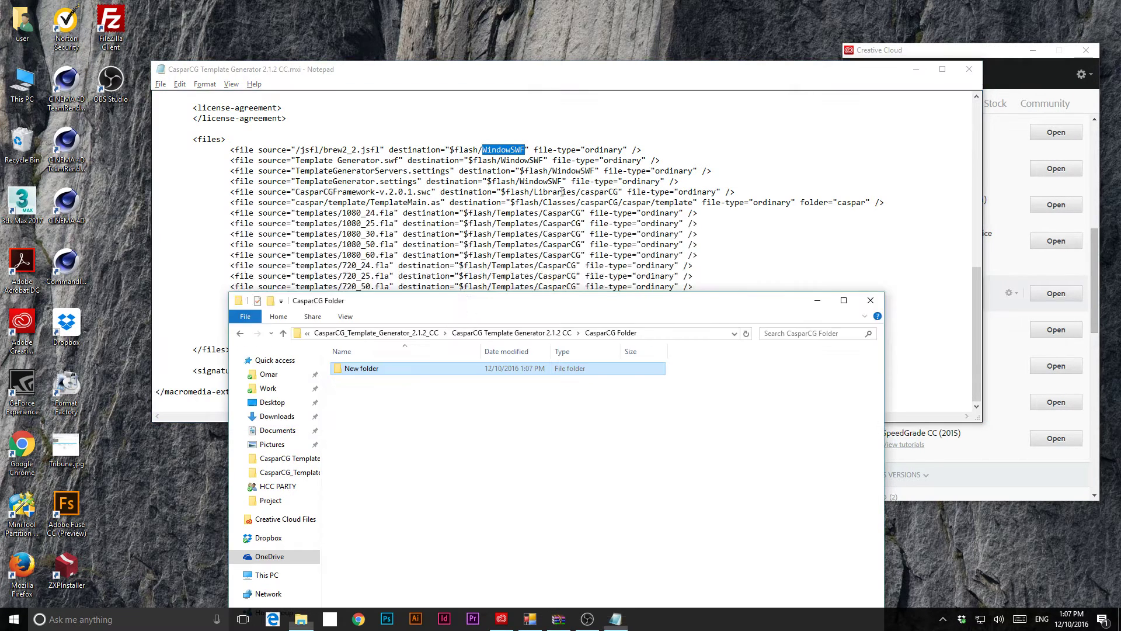
click(358, 373)
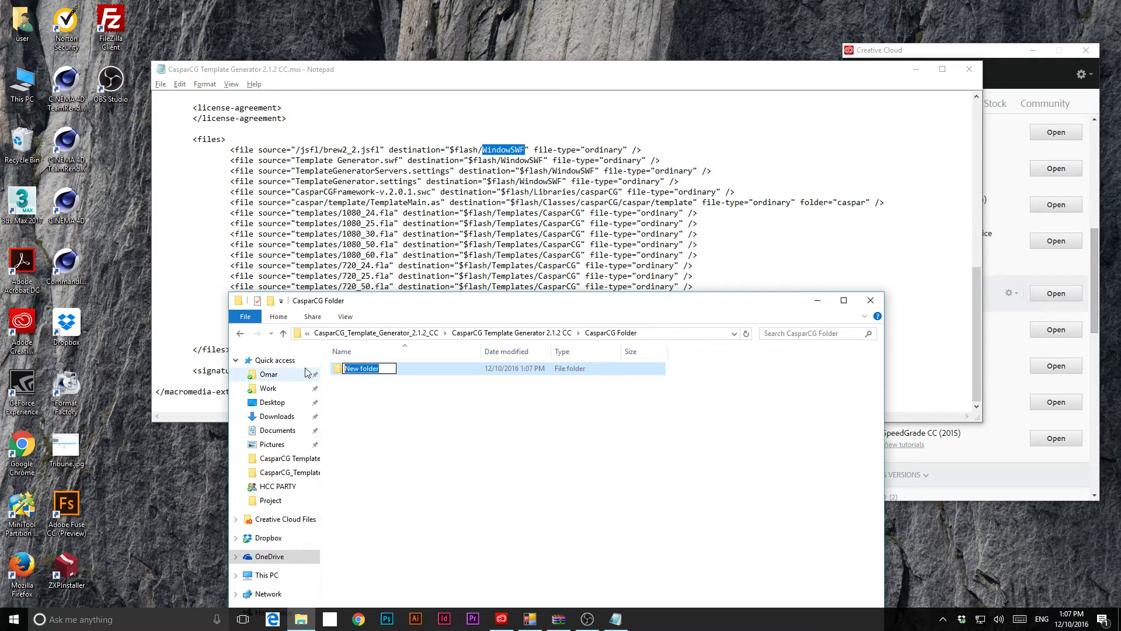
key(ctrl+v)
key(Return)
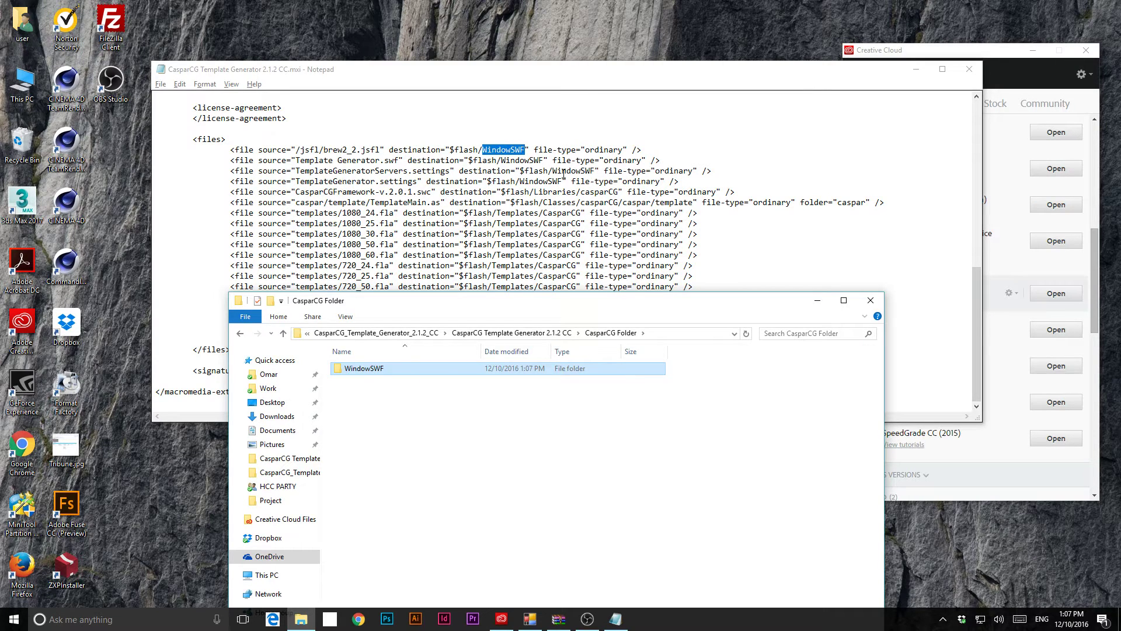
click(494, 439)
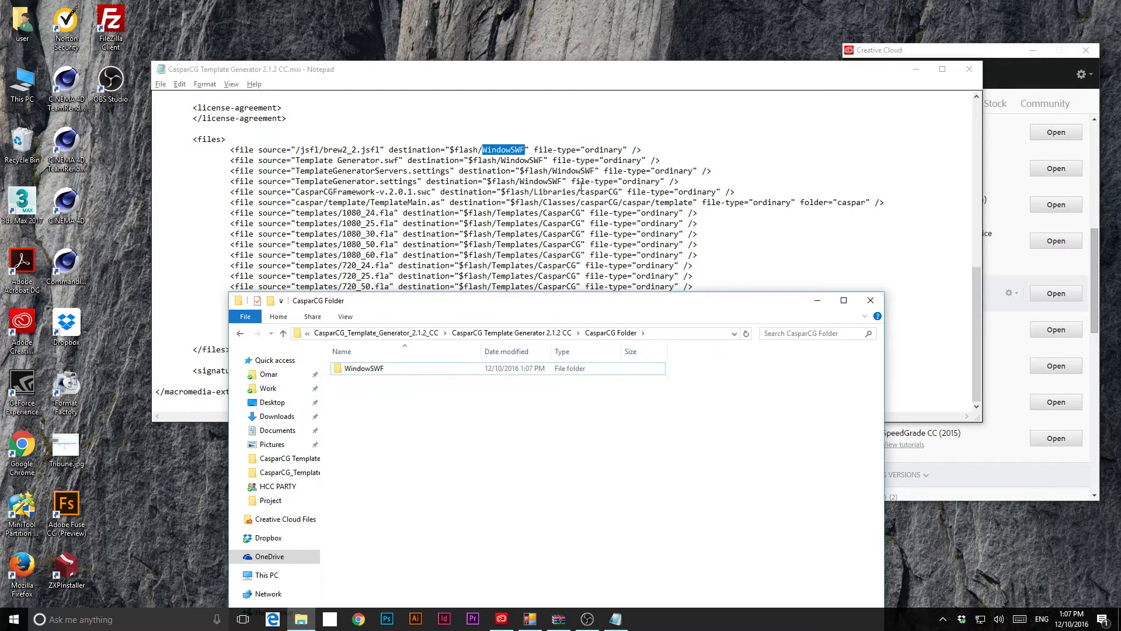
- Create a Libraries folder in CasparCG Folder, pasting its name from the manifest
drag(557, 181, 529, 182)
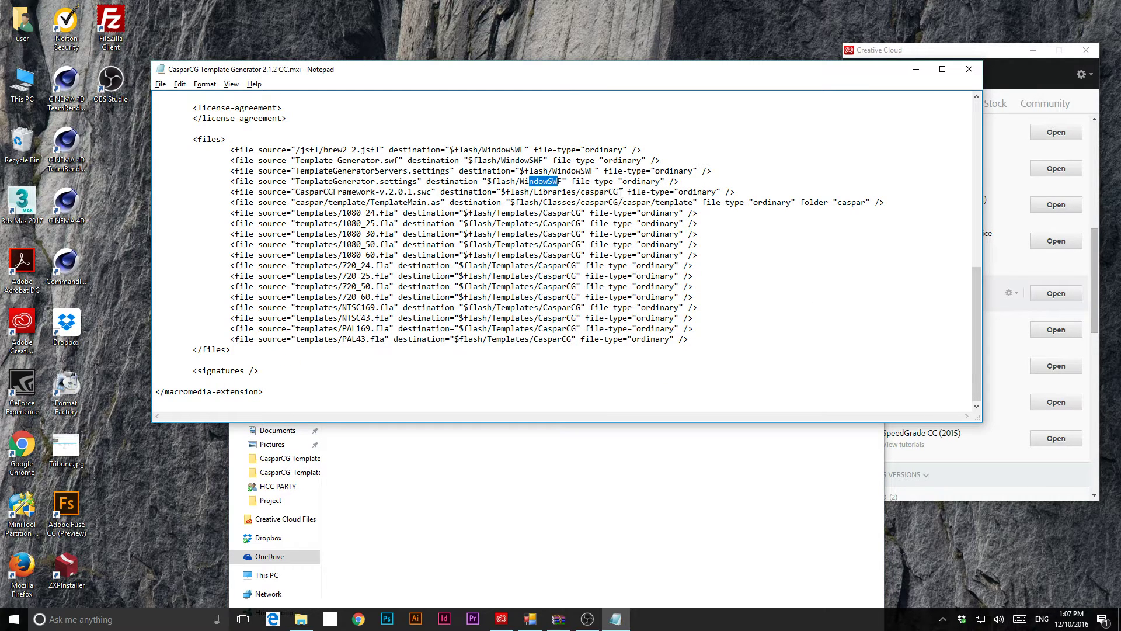
drag(618, 193, 582, 193)
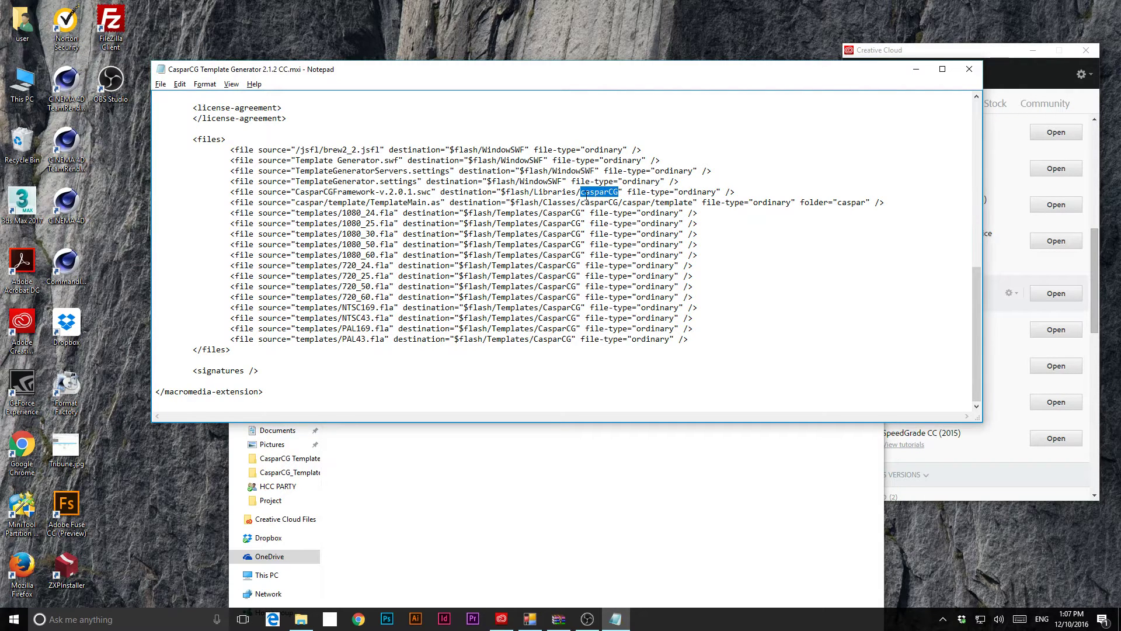
right_click(501, 471)
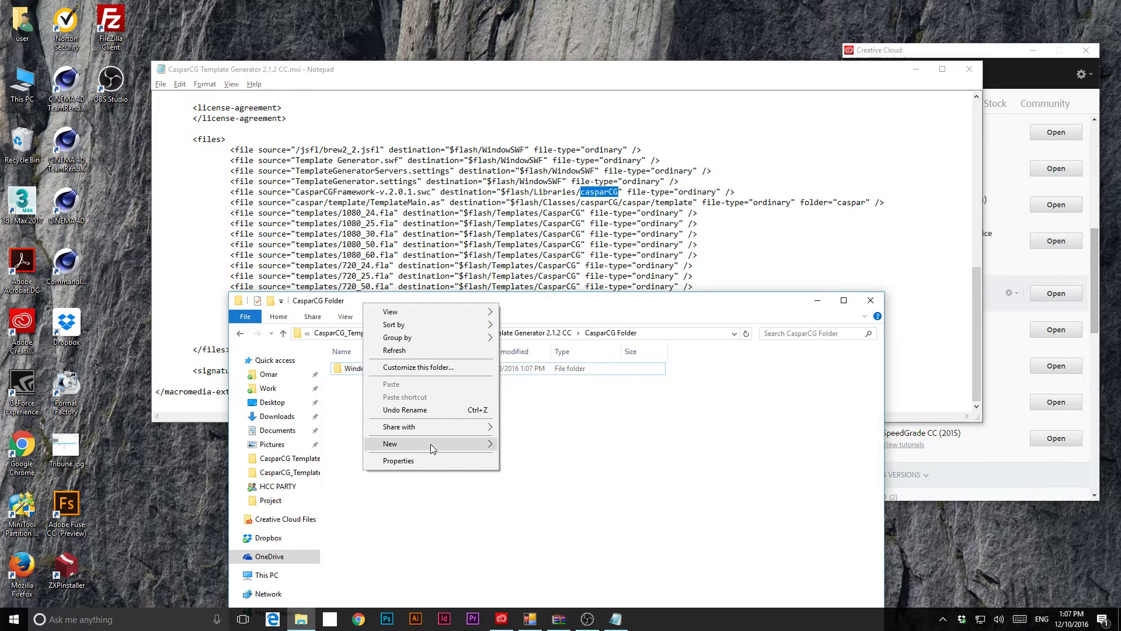
mouse_move(430, 444)
click(272, 262)
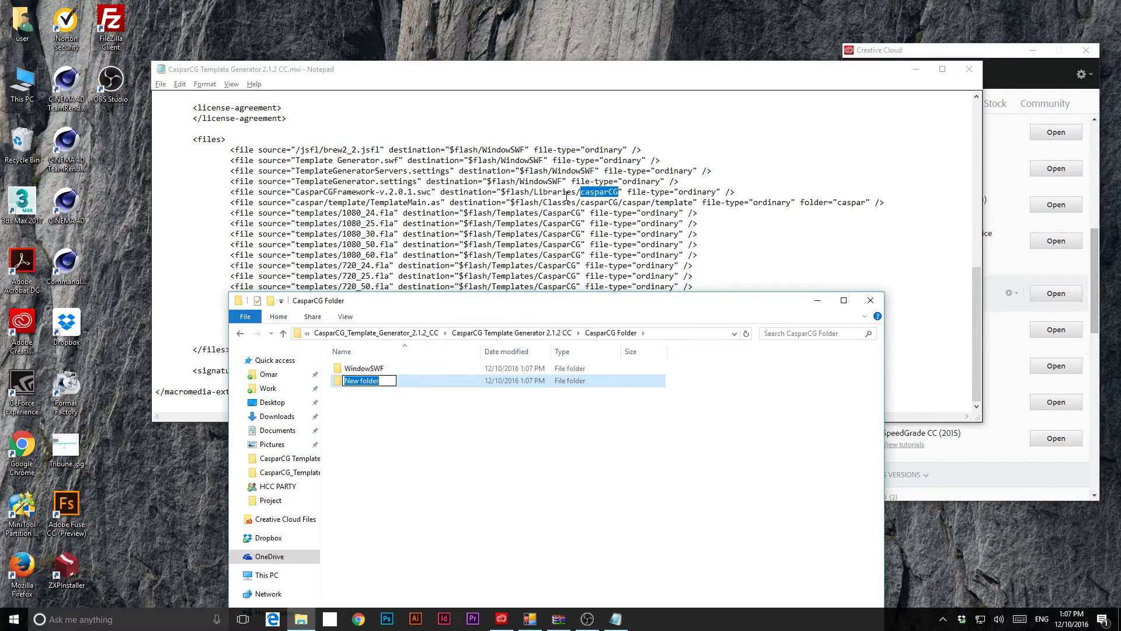
click(545, 194)
drag(533, 193, 577, 193)
key(ctrl+c)
key(alt+Tab)
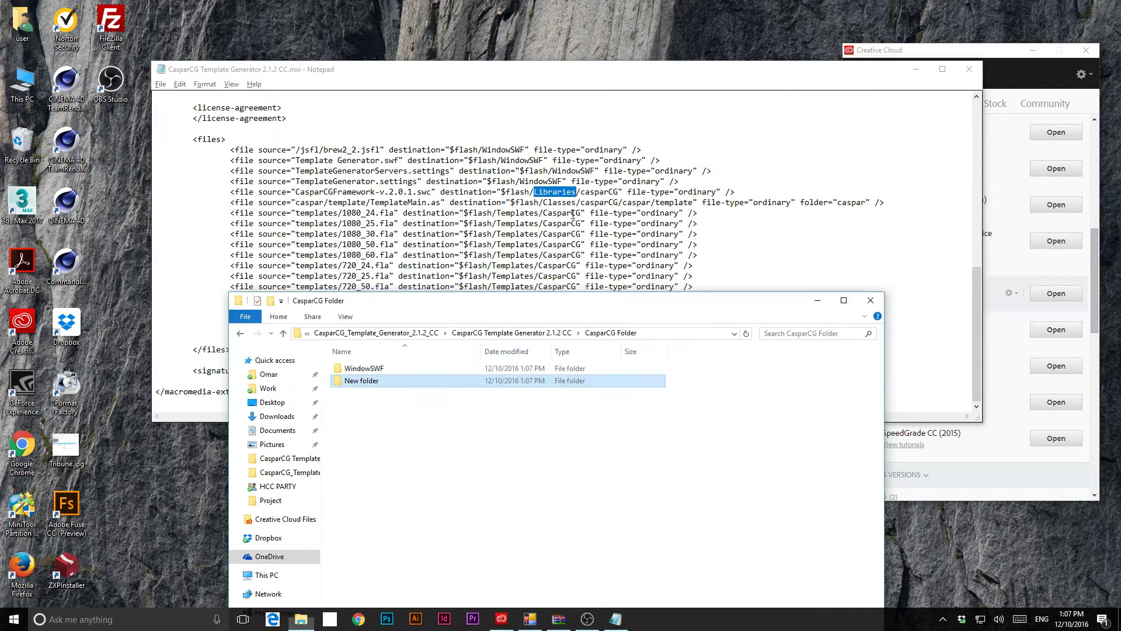
click(369, 383)
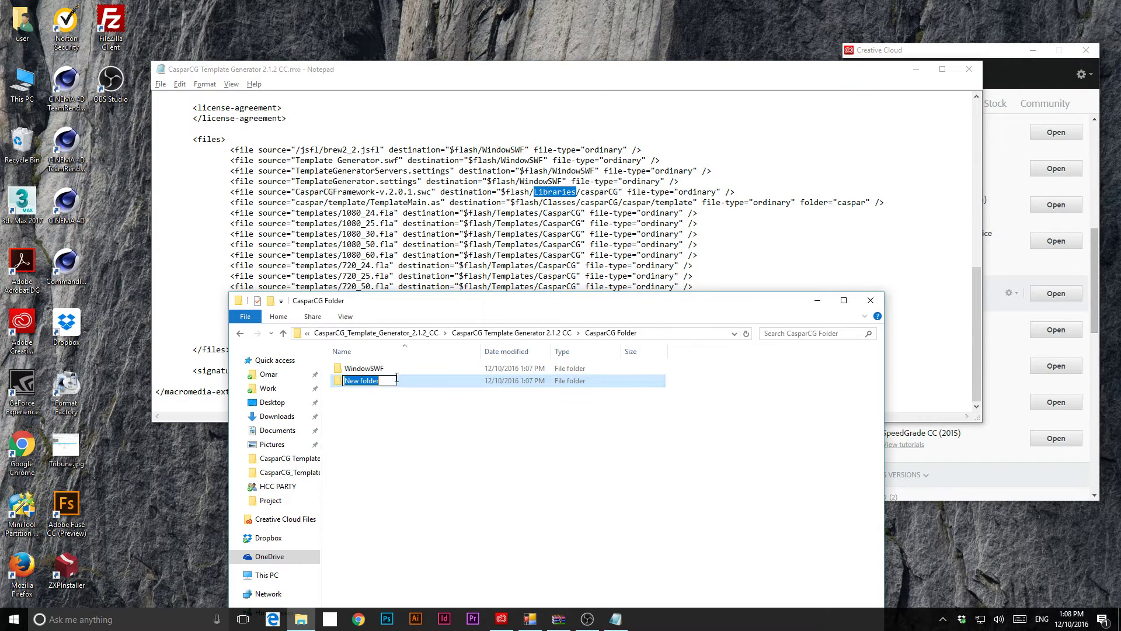
key(ctrl+v)
key(Return)
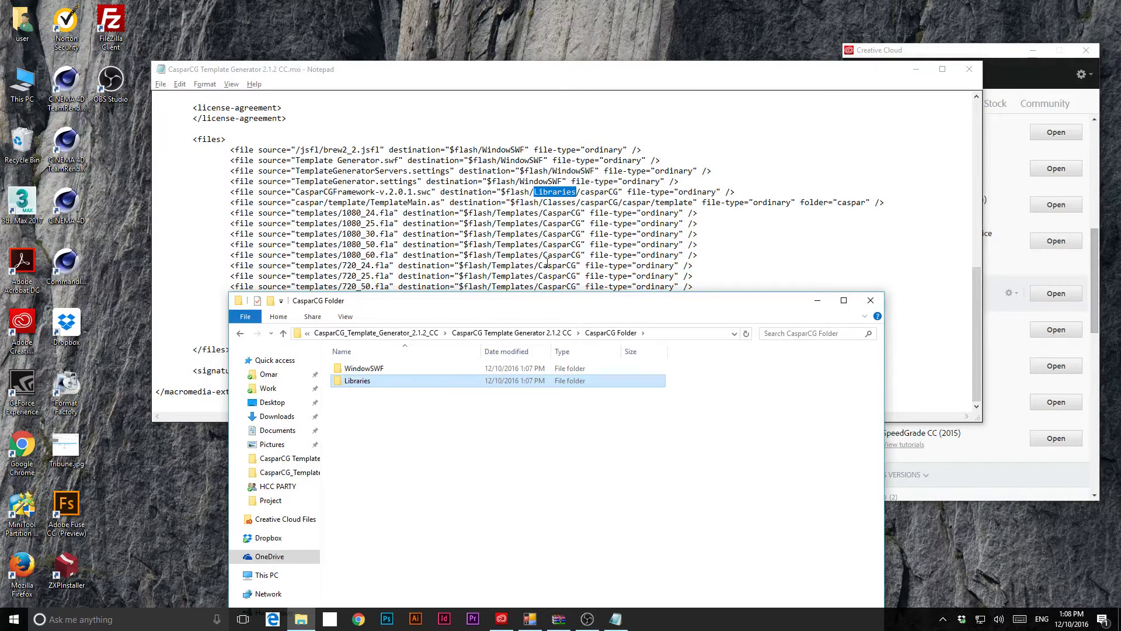
- Inside Libraries, create a casparCG subfolder, pasting its name from the manifest
drag(588, 202, 619, 192)
key(ctrl+c)
click(586, 193)
click(584, 193)
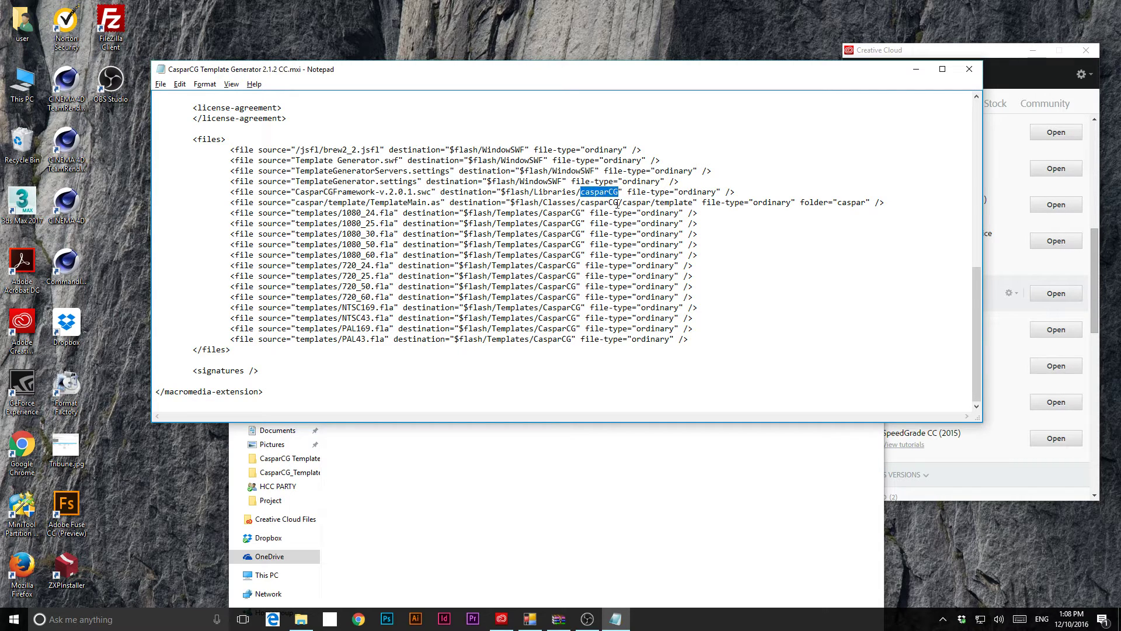
click(406, 474)
double_click(359, 380)
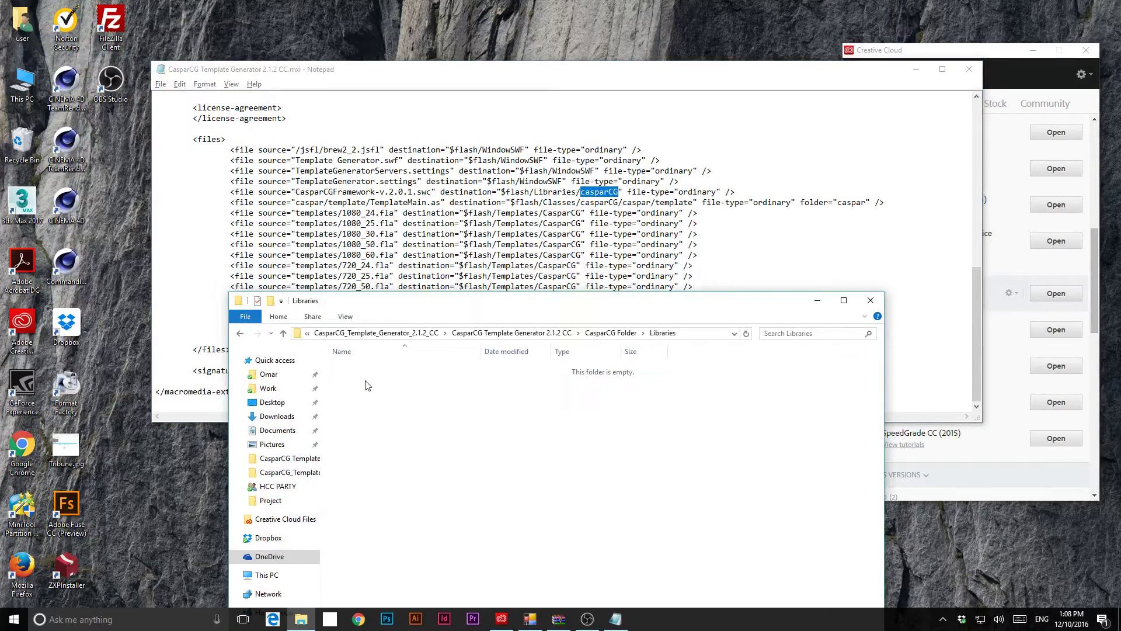
right_click(374, 396)
mouse_move(293, 535)
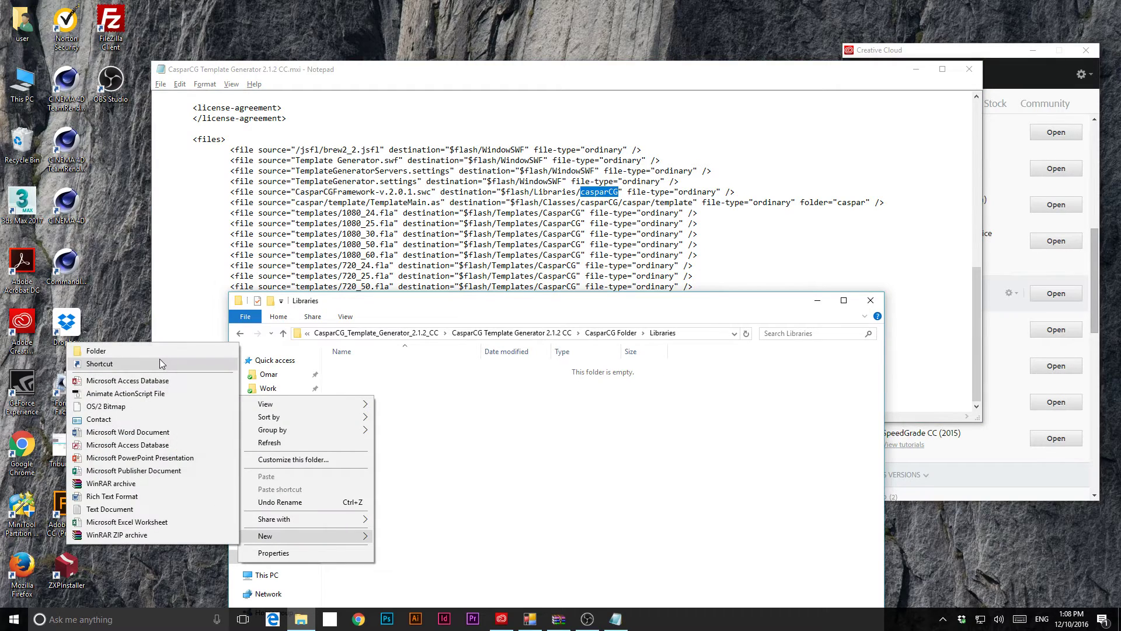
click(158, 350)
key(ctrl+v)
key(Return)
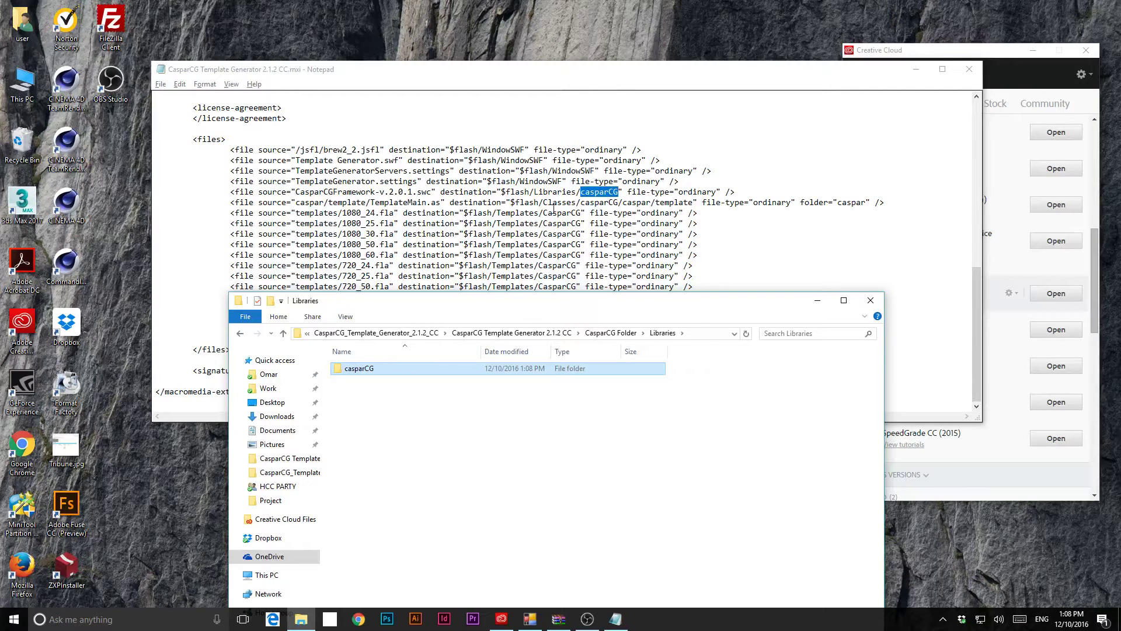
drag(544, 203, 580, 203)
- Back in CasparCG Folder, create a new folder named Classes
click(533, 494)
right_click(483, 524)
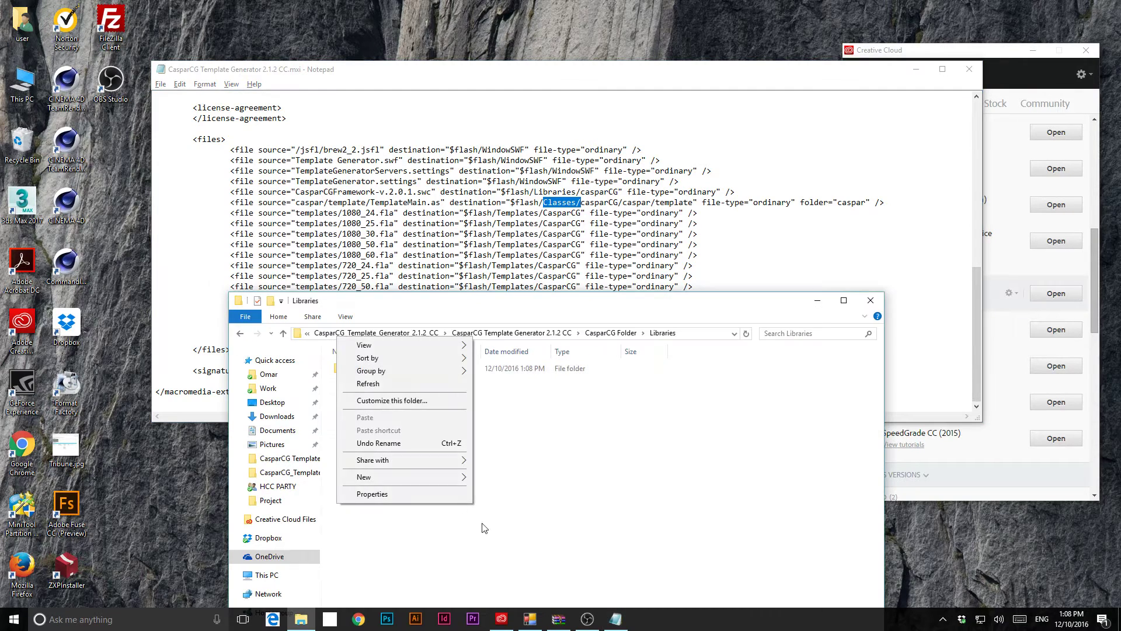
click(625, 437)
click(611, 332)
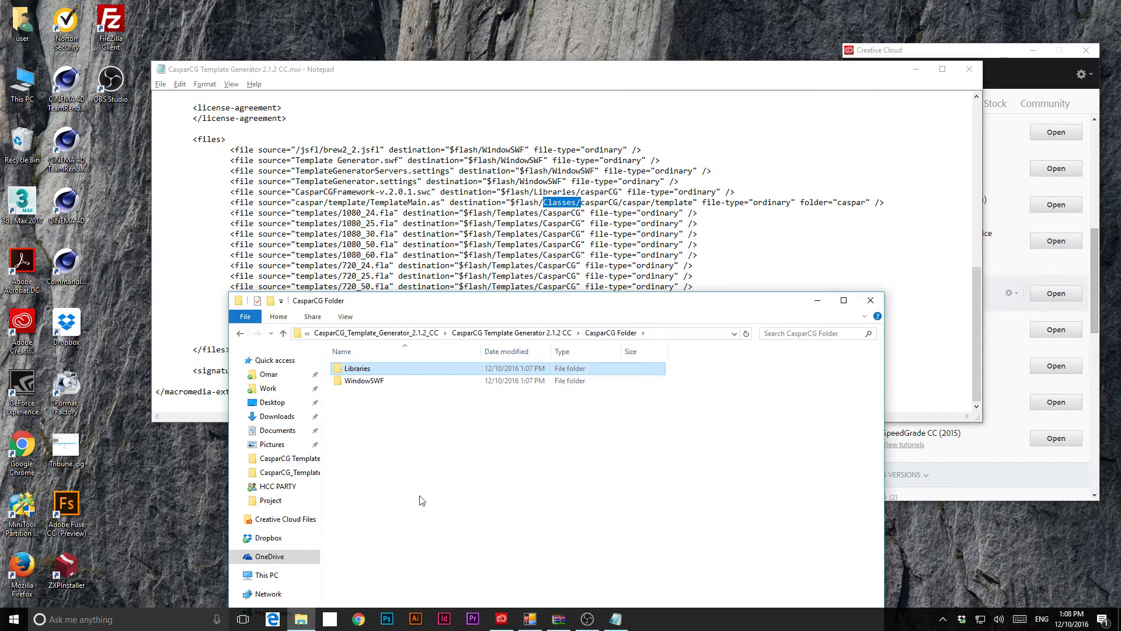
right_click(381, 420)
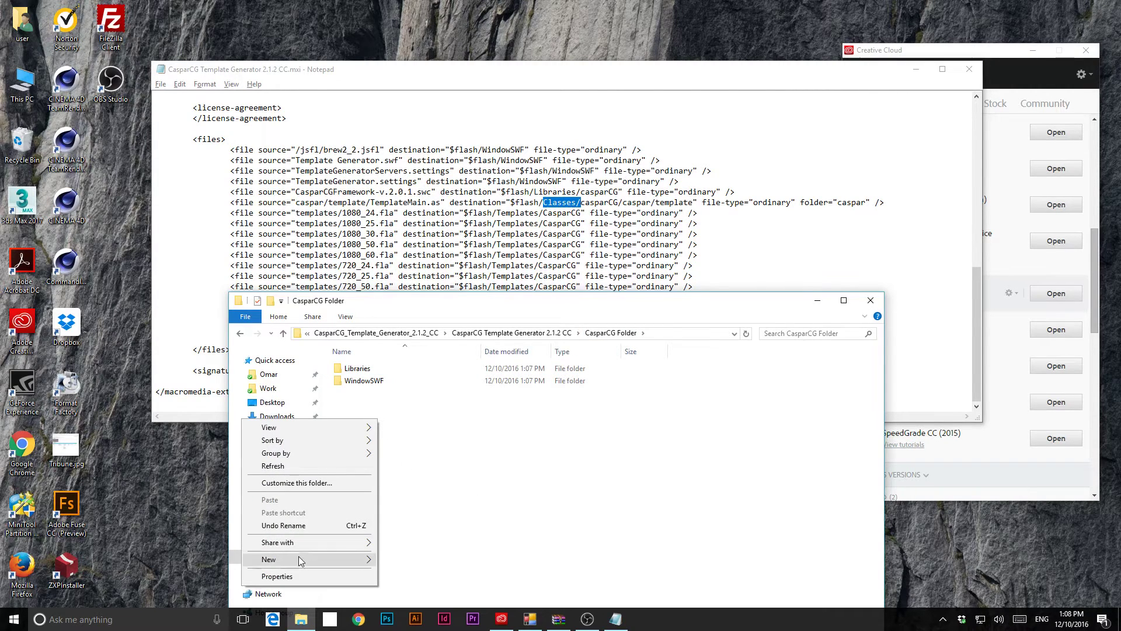
mouse_move(299, 556)
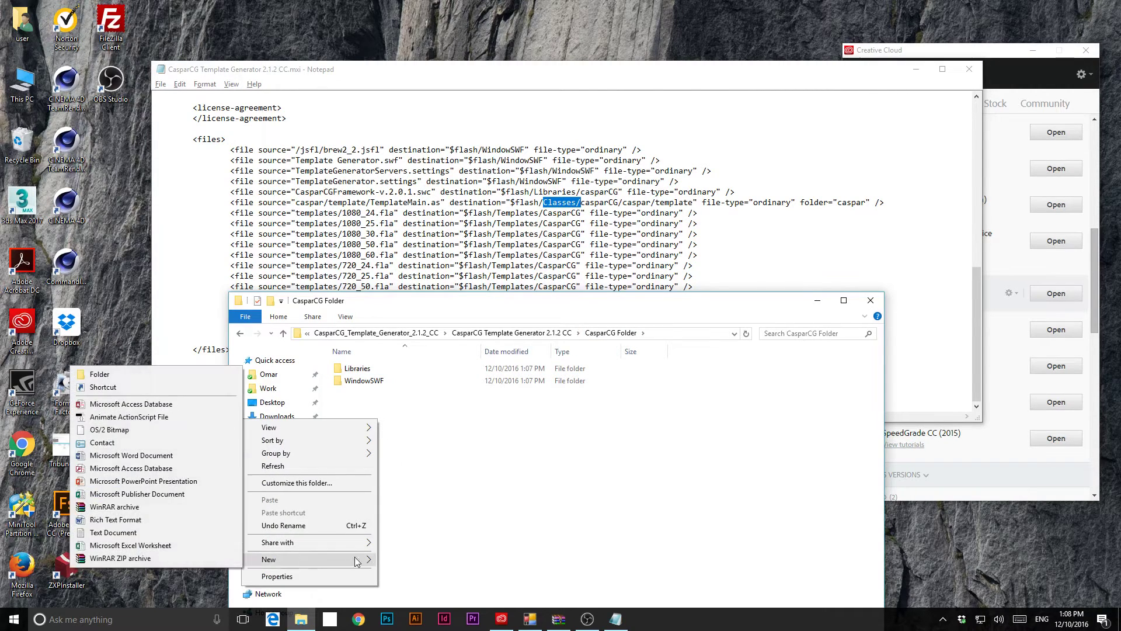
click(128, 373)
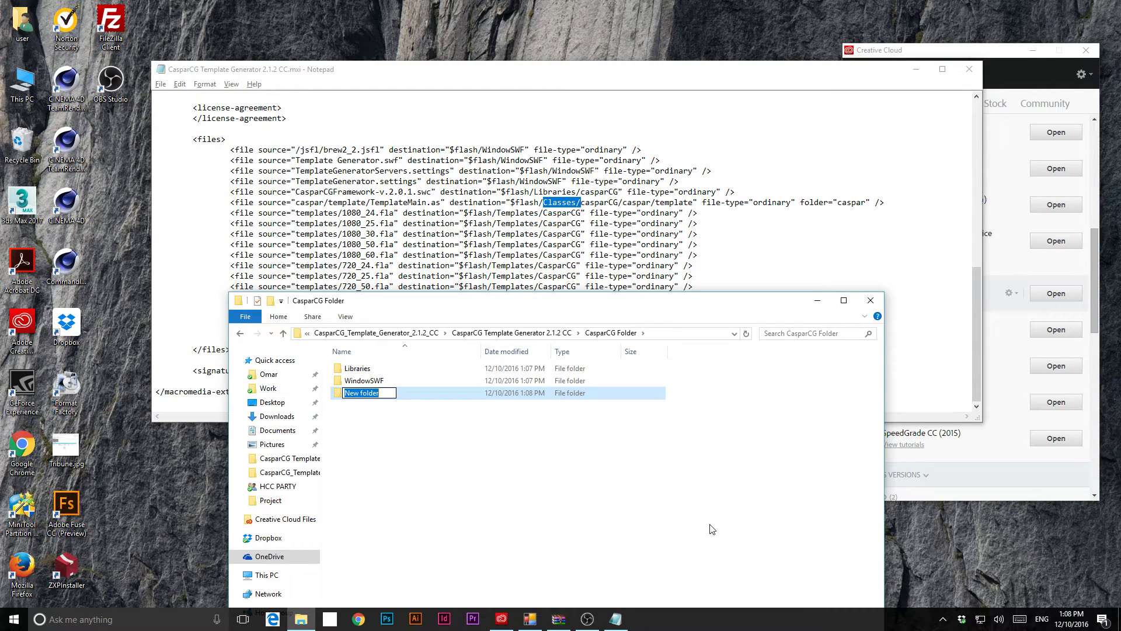
text(Classes)
key(Return)
key(Return)
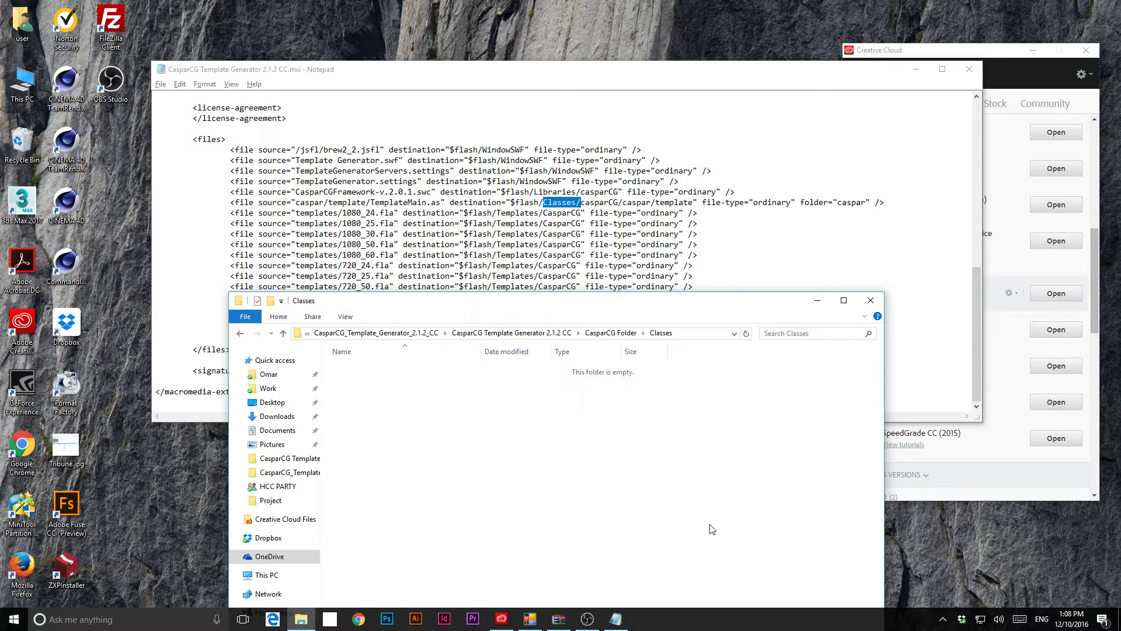
- Create a casparCG subfolder inside Classes
right_click(535, 466)
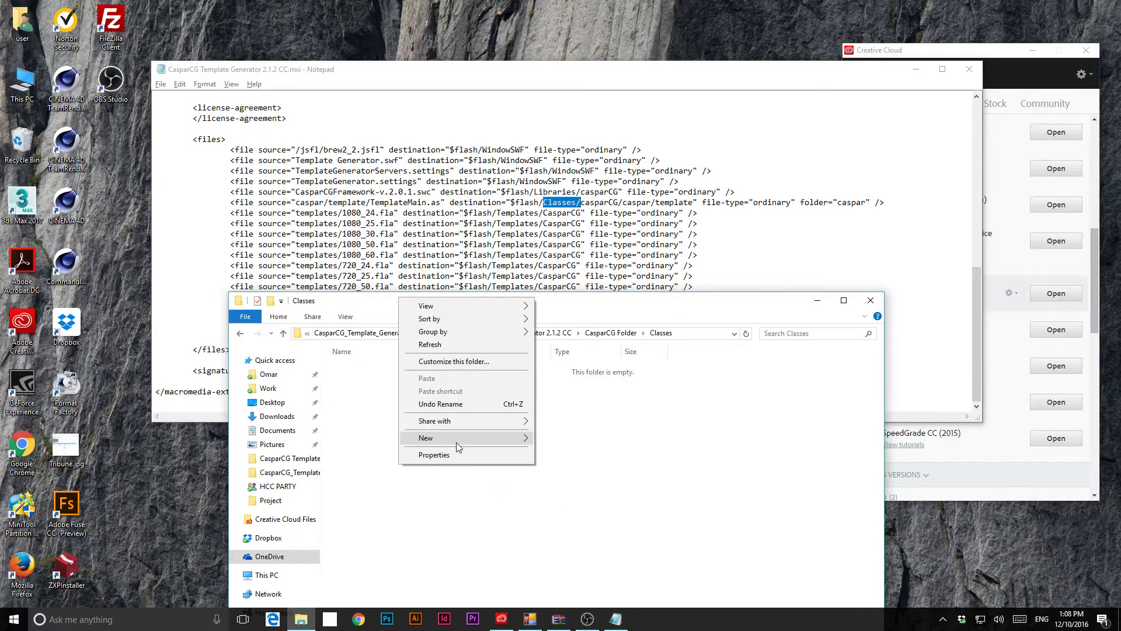
mouse_move(457, 443)
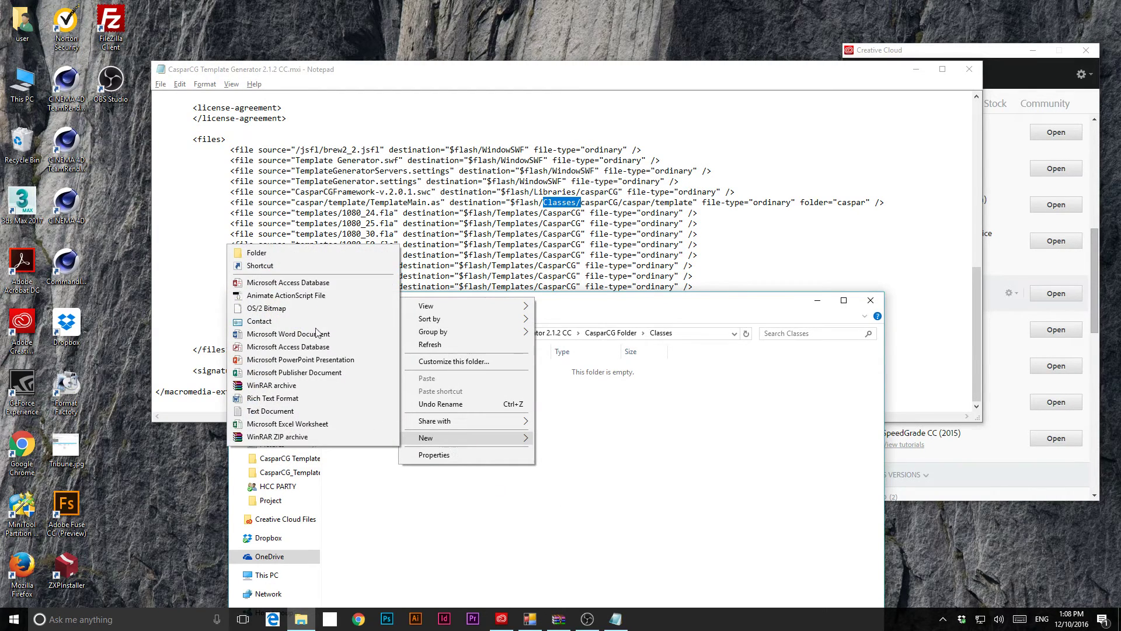
click(305, 256)
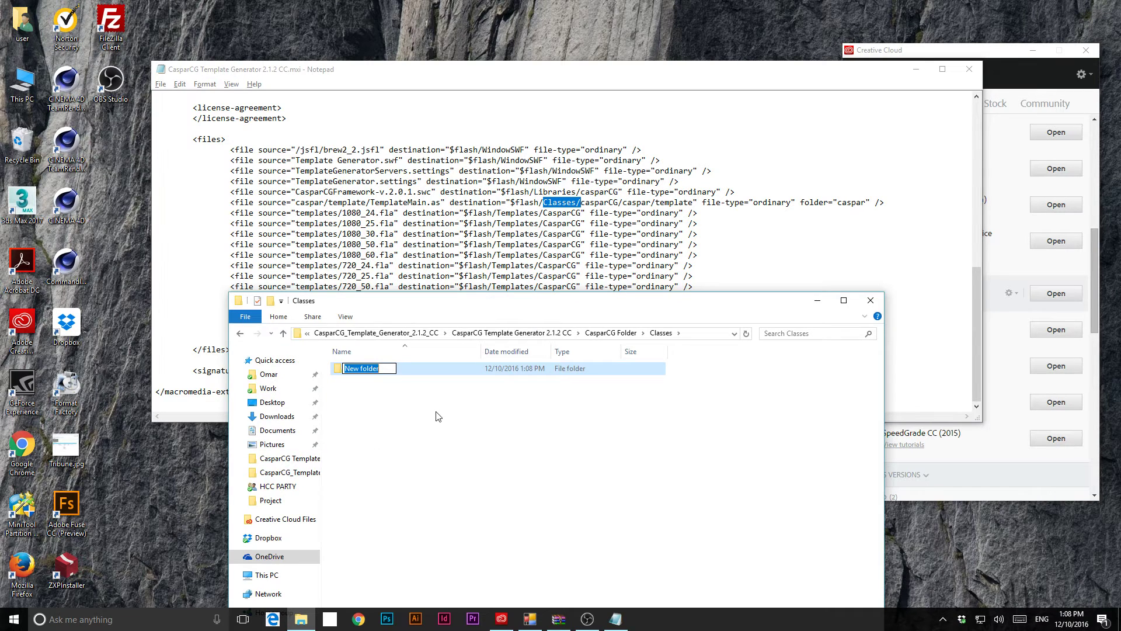
text(casparCG)
key(Return)
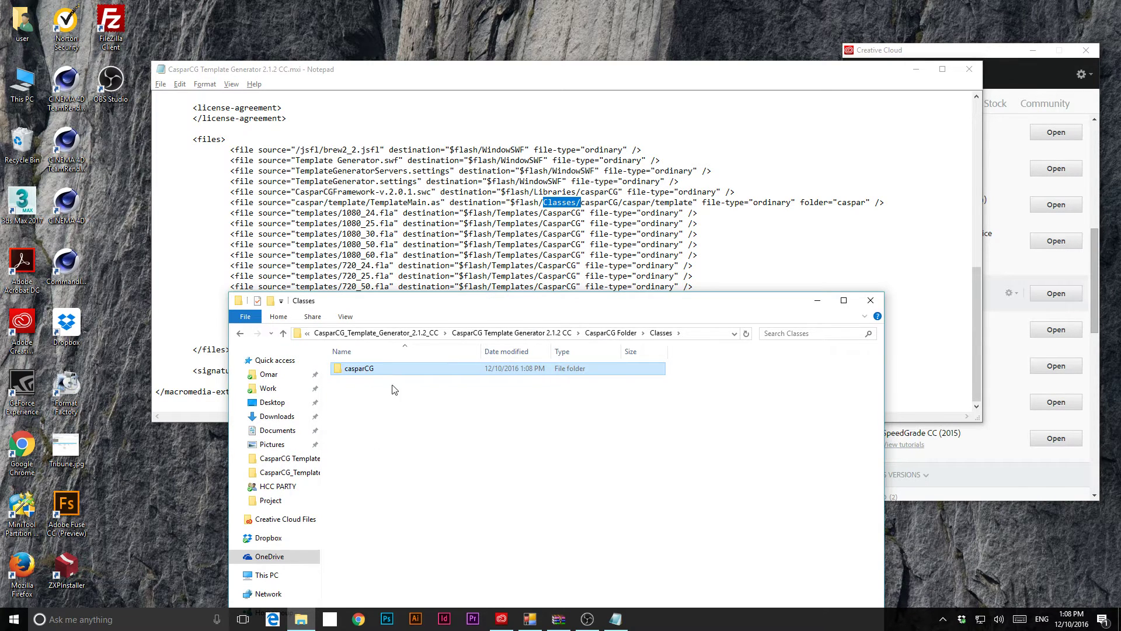
- Open casparCG and start creating a caspar subfolder inside it
double_click(387, 370)
right_click(396, 397)
mouse_move(299, 531)
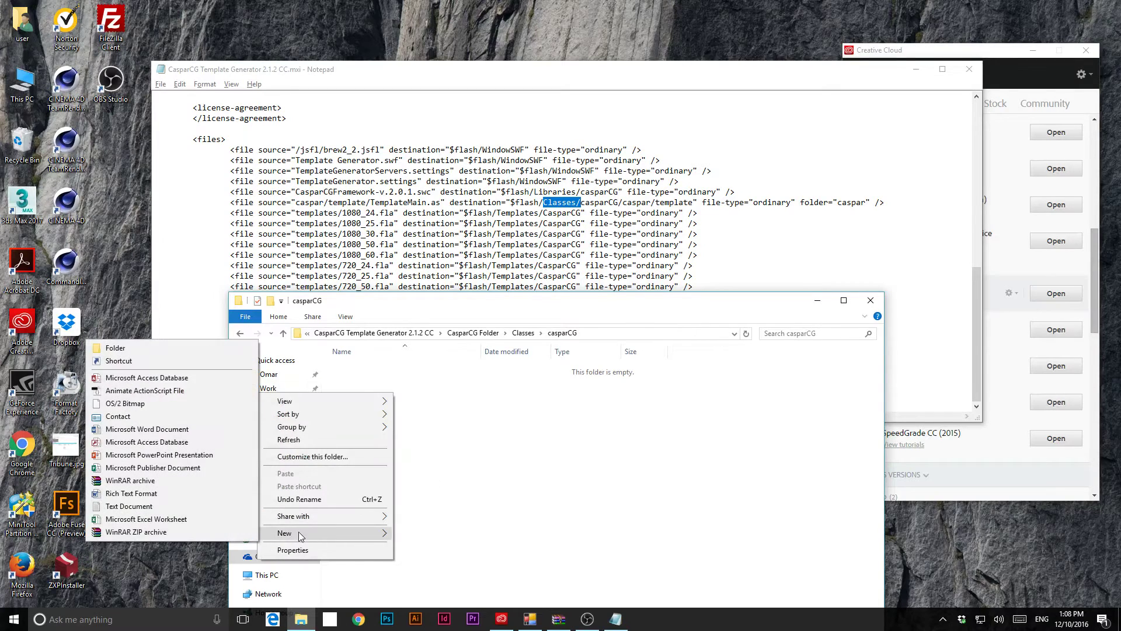
click(152, 350)
text(ca)
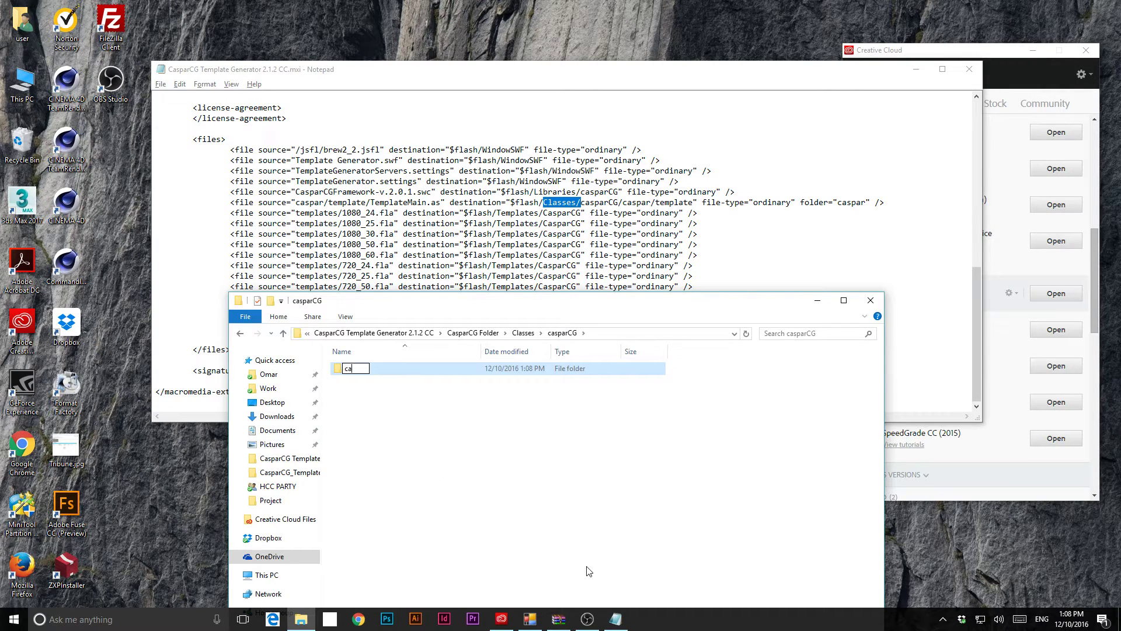
text(spar)
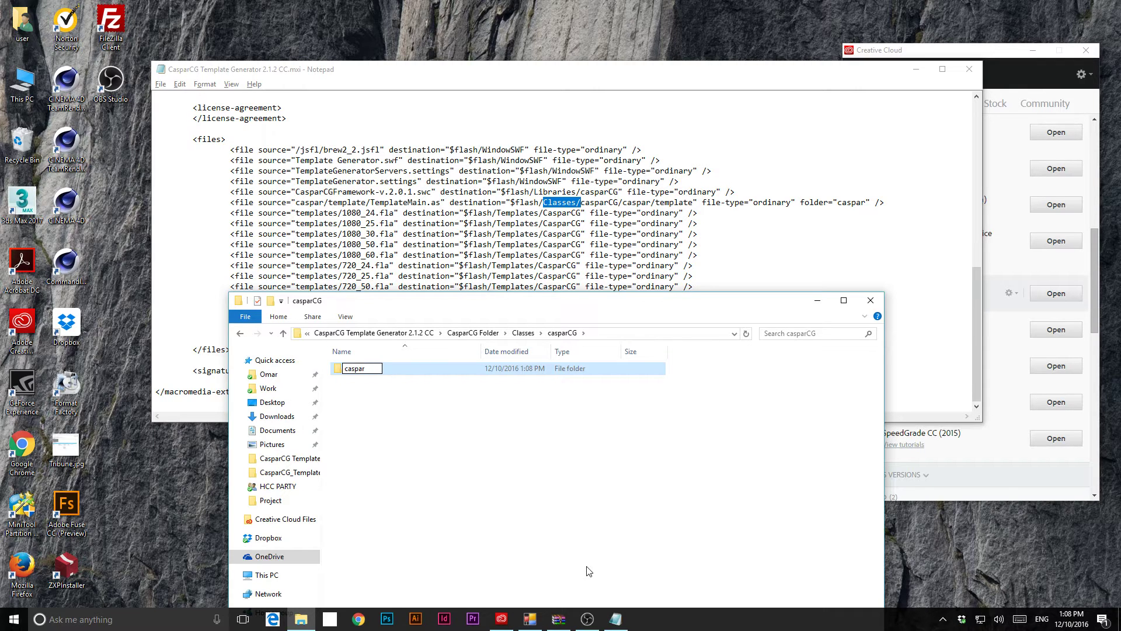
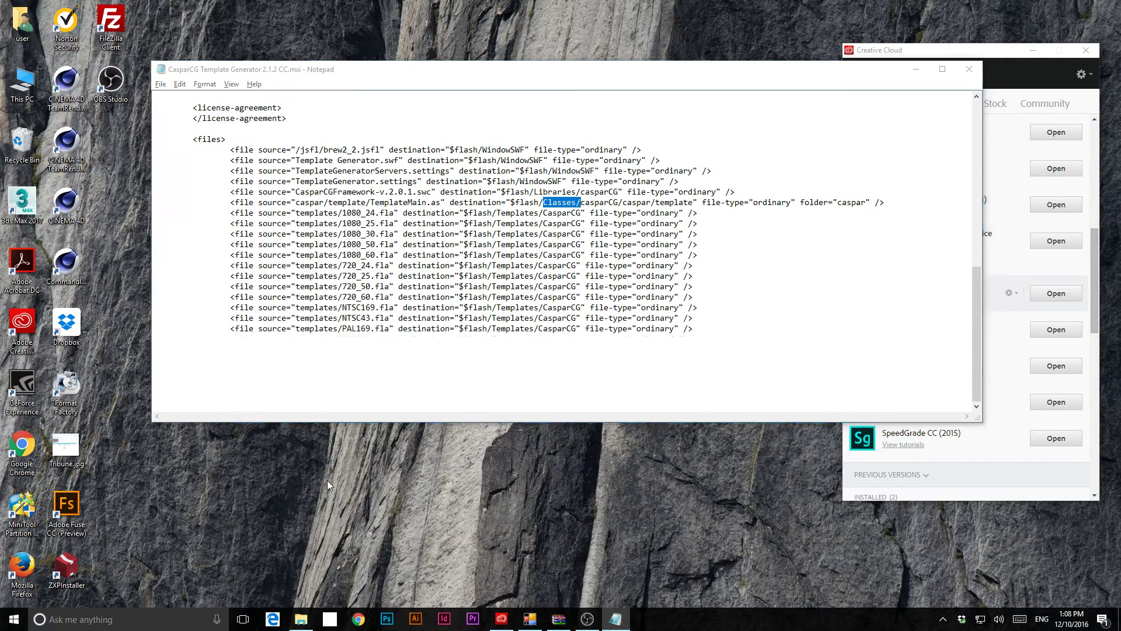
- Create a 'template' folder inside caspar, then go back up to CasparCG Folder
double_click(377, 369)
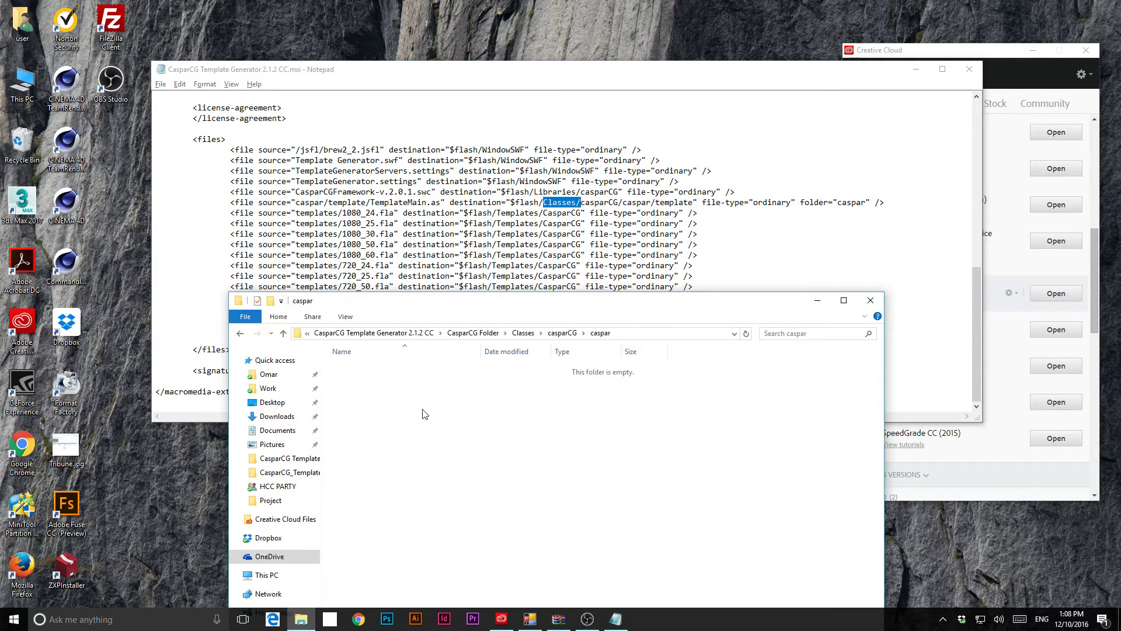
right_click(421, 410)
mouse_move(368, 553)
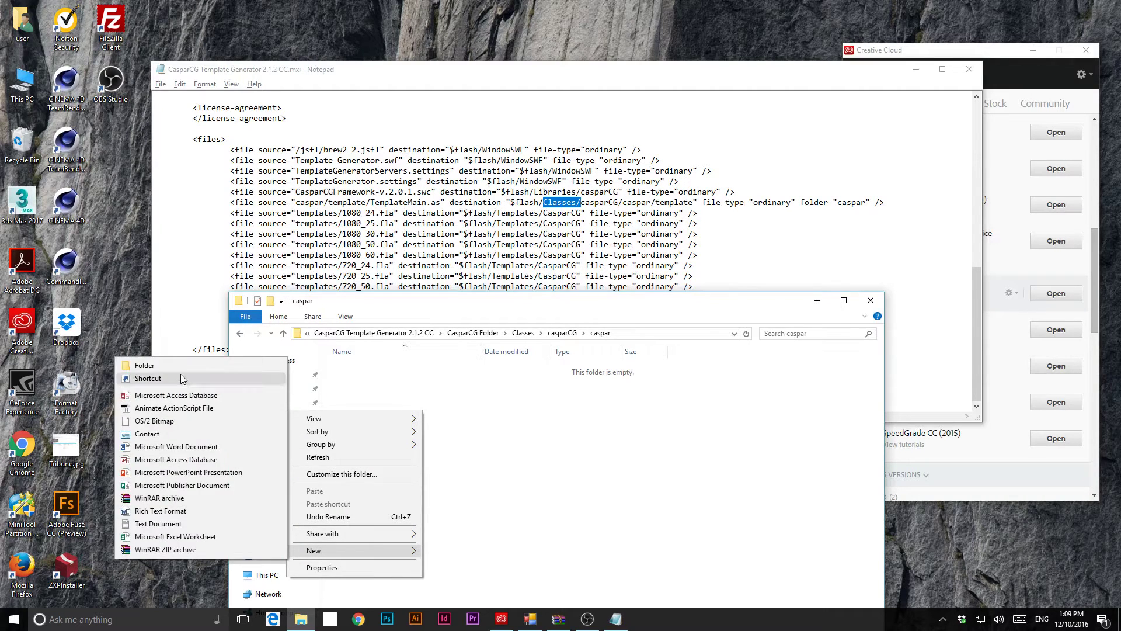
click(145, 366)
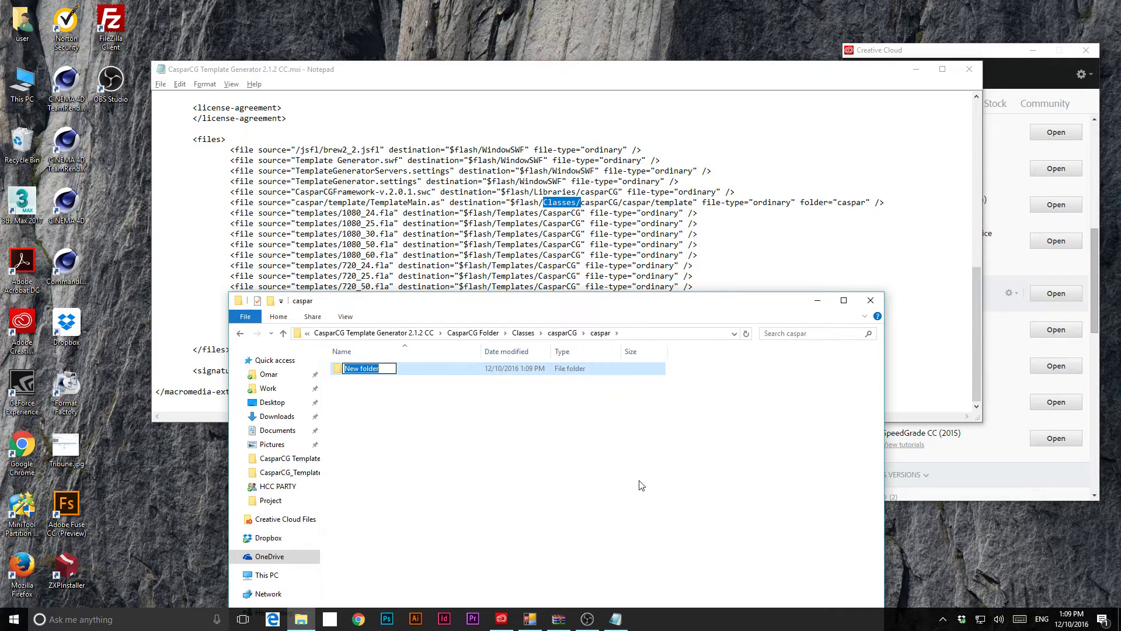
text(template)
key(Return)
click(473, 333)
- Create a new 'Templates' folder in CasparCG Folder beside Classes, Libraries and WindowSWF
right_click(396, 460)
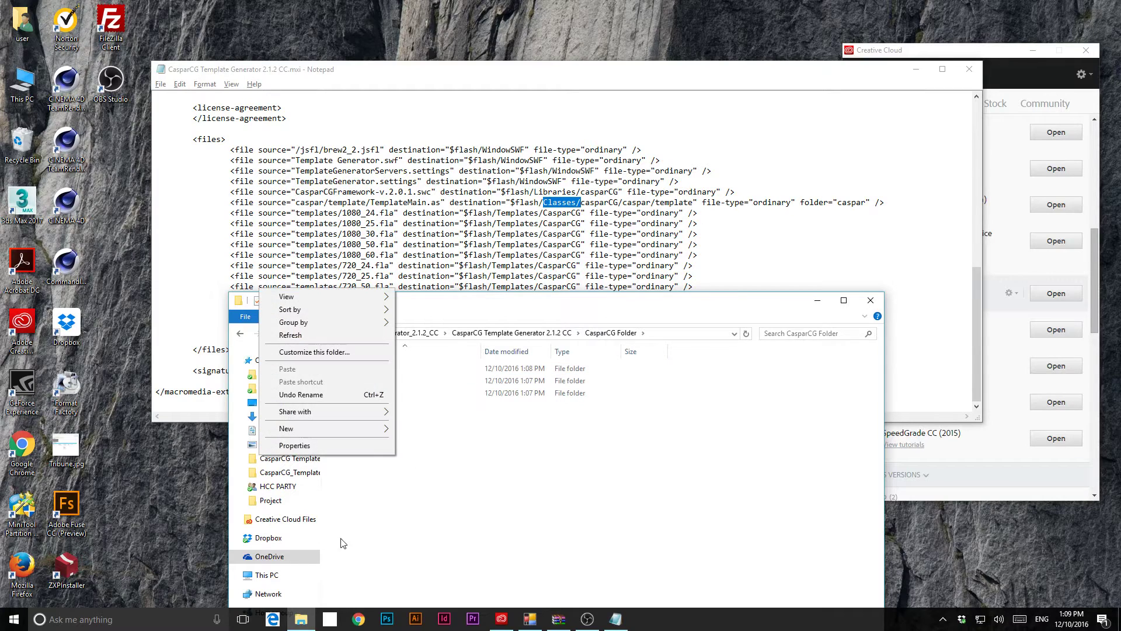
mouse_move(318, 428)
click(167, 433)
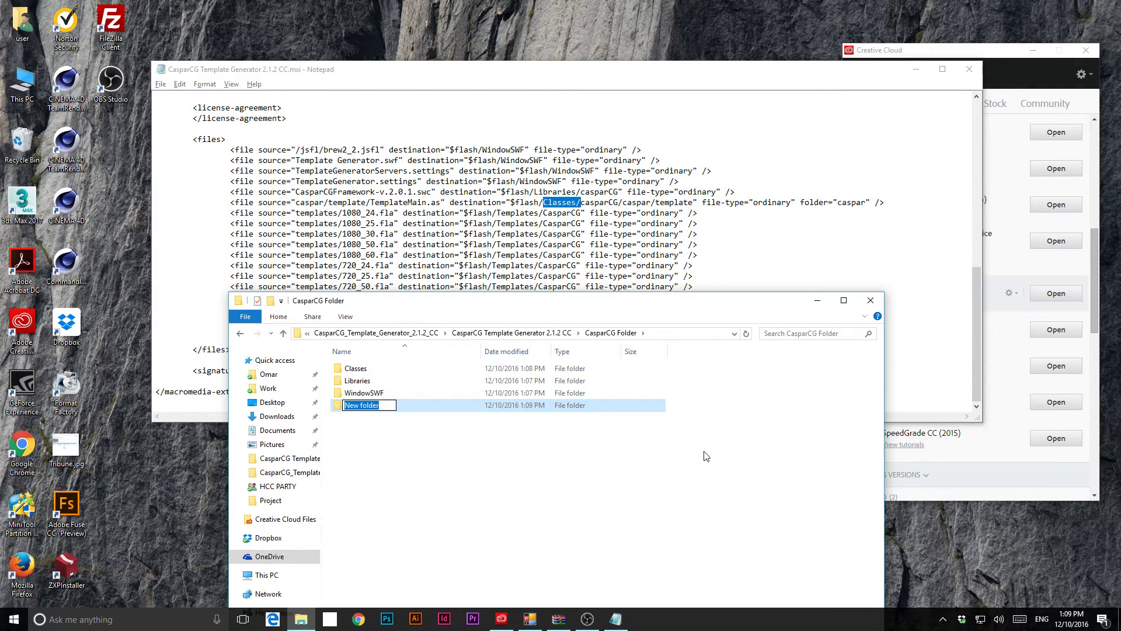
text(Templates)
key(Return)
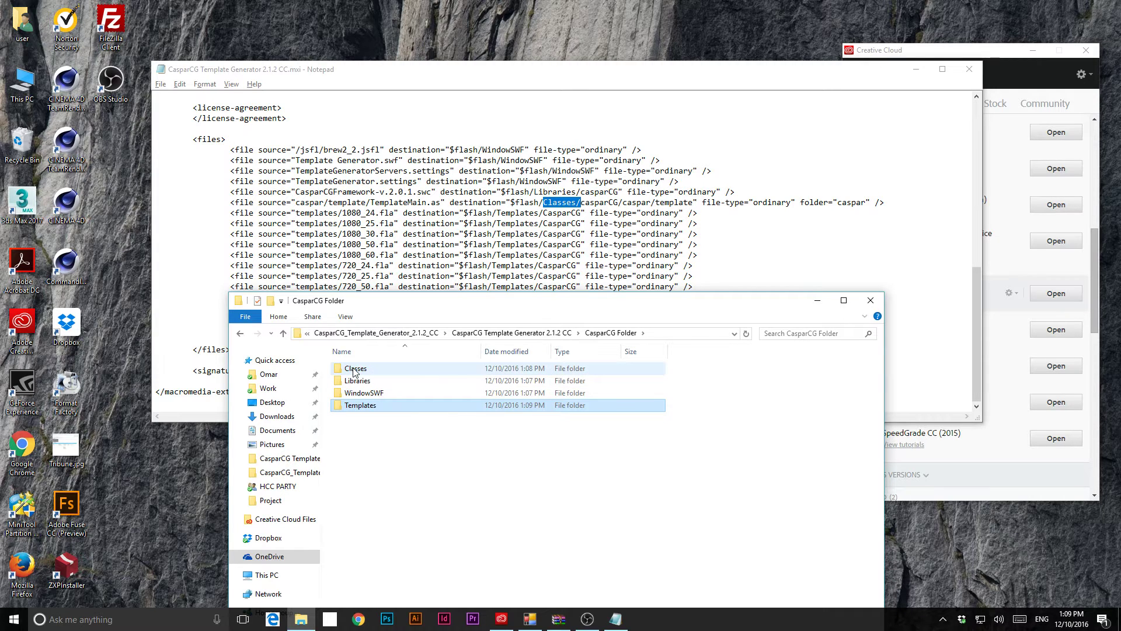
click(367, 393)
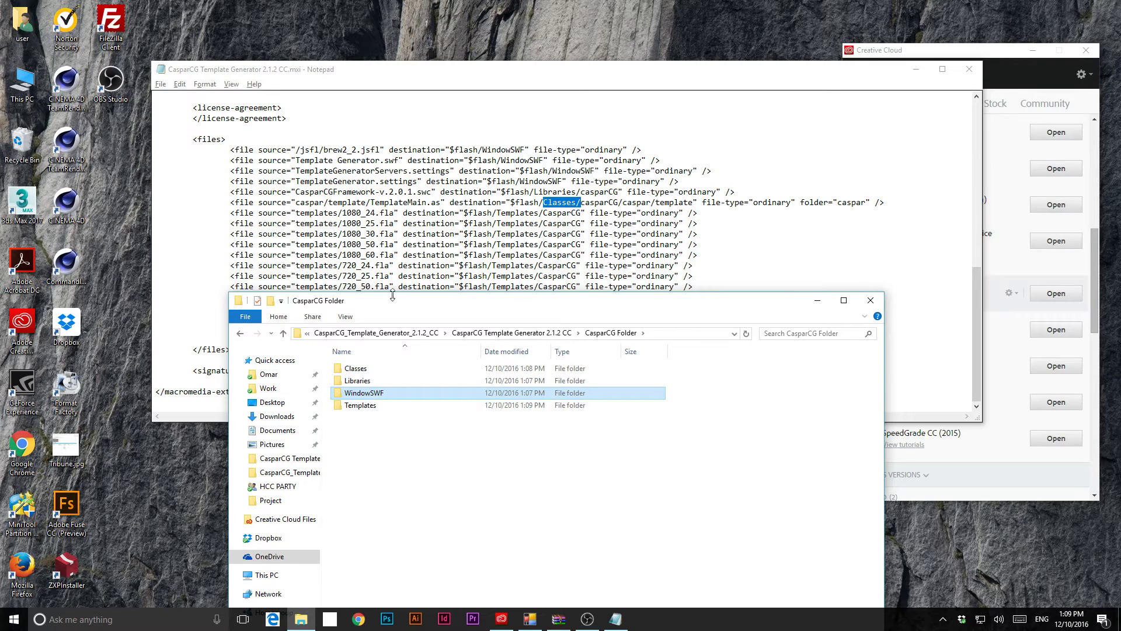
- Open WindowSWF, reposition the Explorer window, and return to CasparCG Folder
double_click(371, 394)
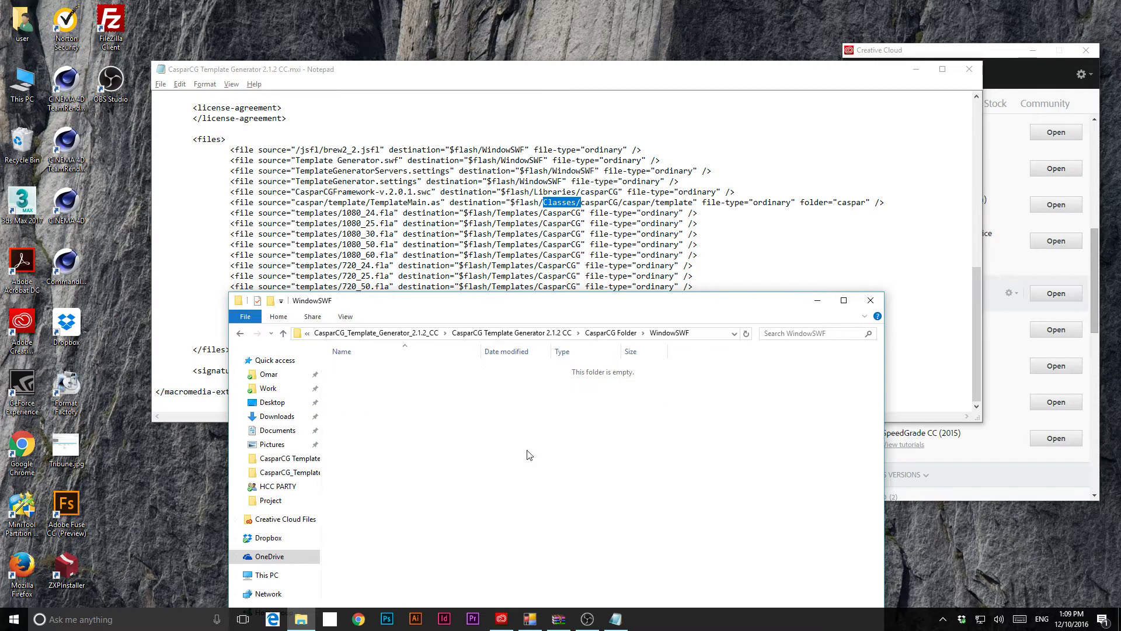
drag(607, 305, 545, 308)
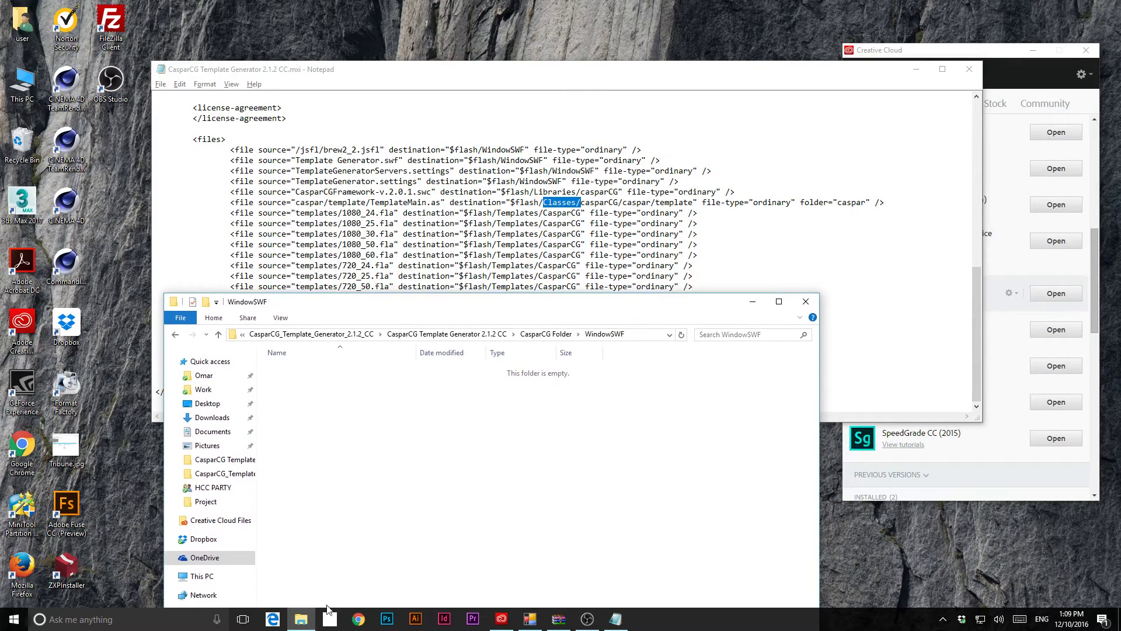
click(301, 618)
click(302, 618)
drag(557, 310, 559, 253)
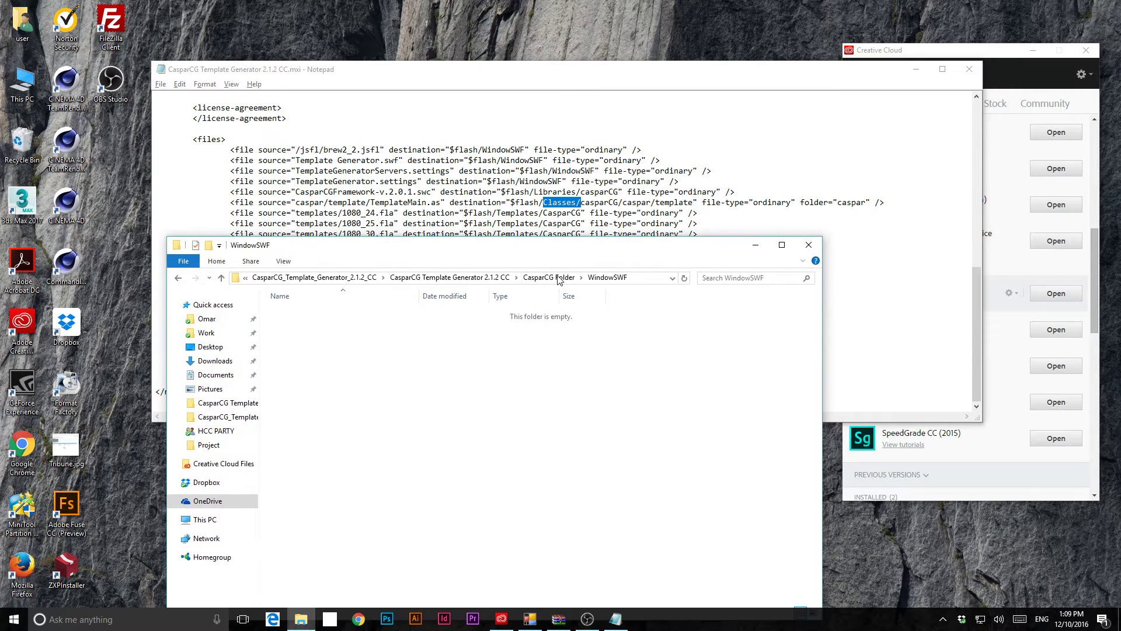
click(549, 277)
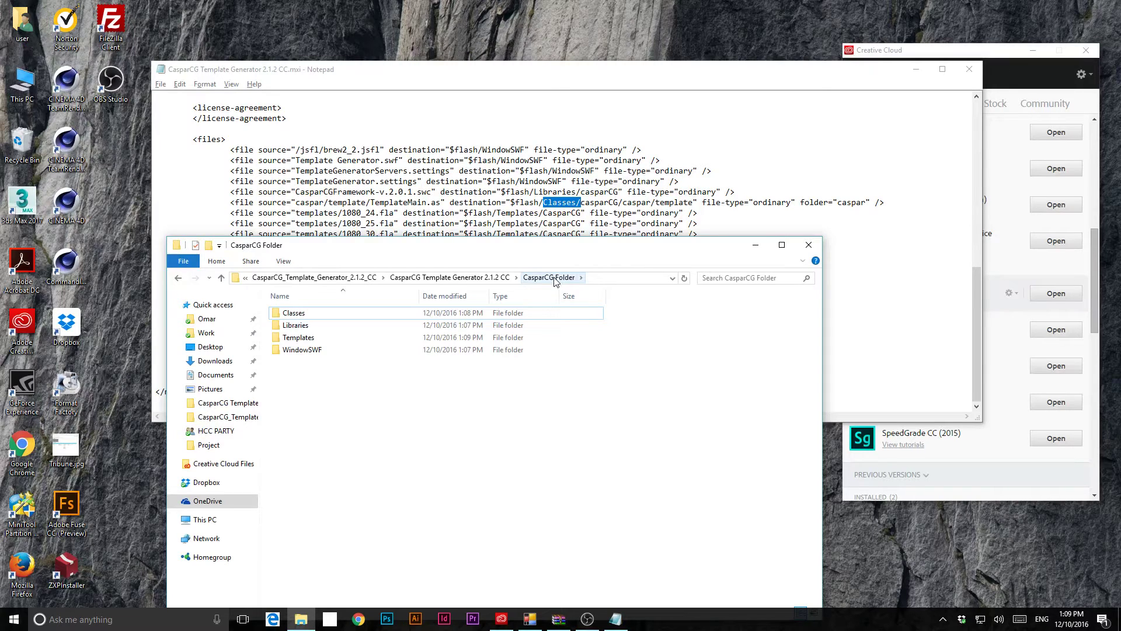
- Open Classes in a separate window and take the other window up to the generator's source folder
right_click(292, 313)
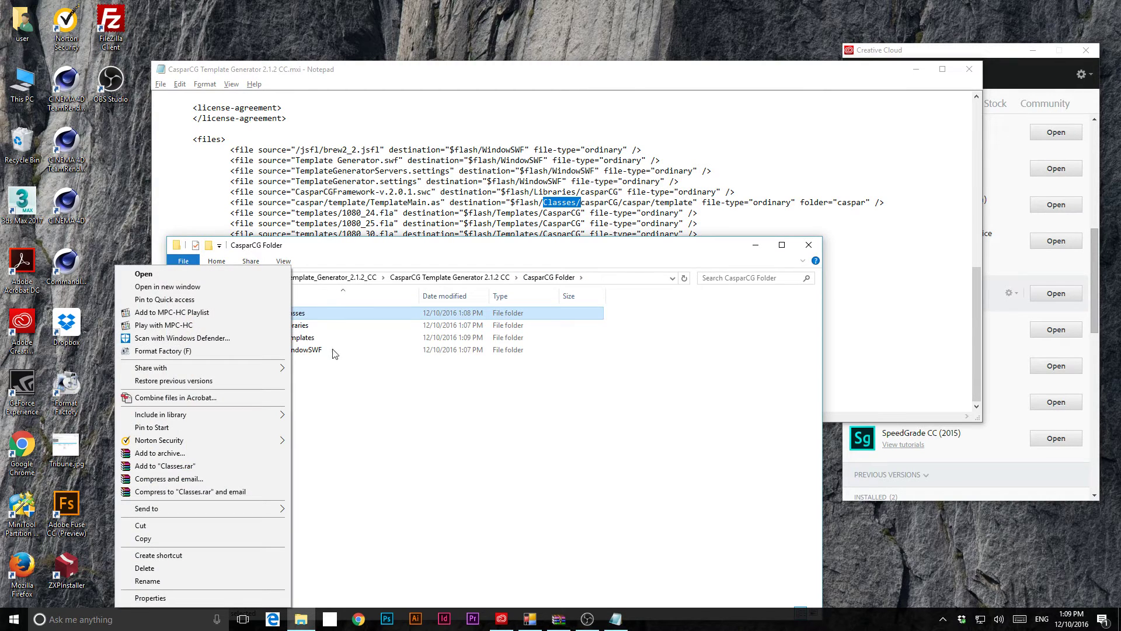
click(233, 286)
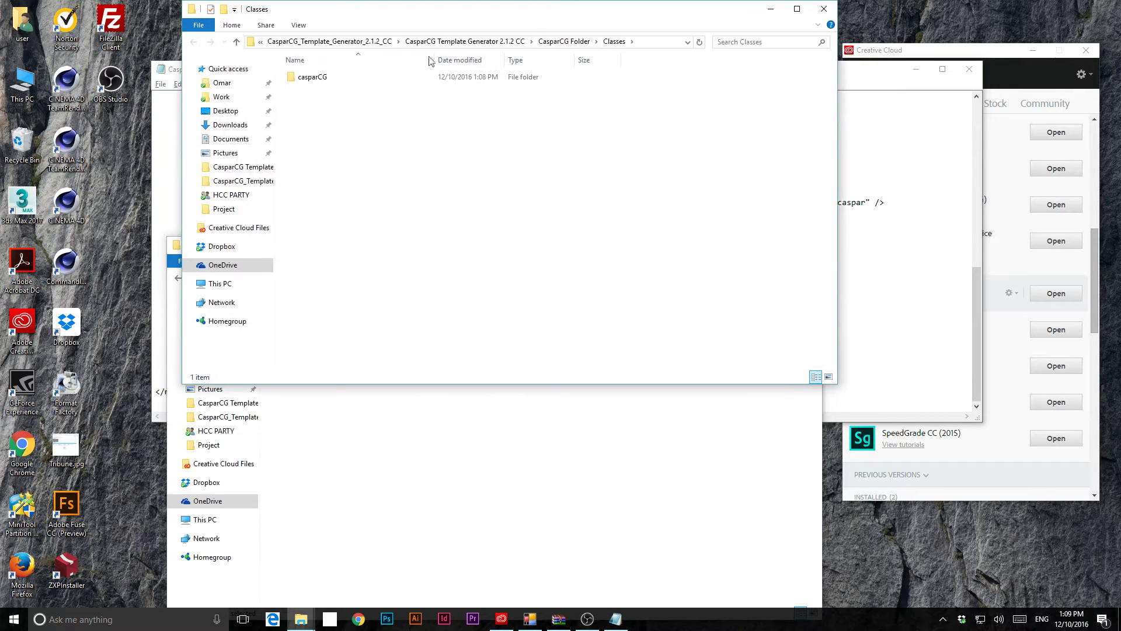
drag(499, 15, 760, 99)
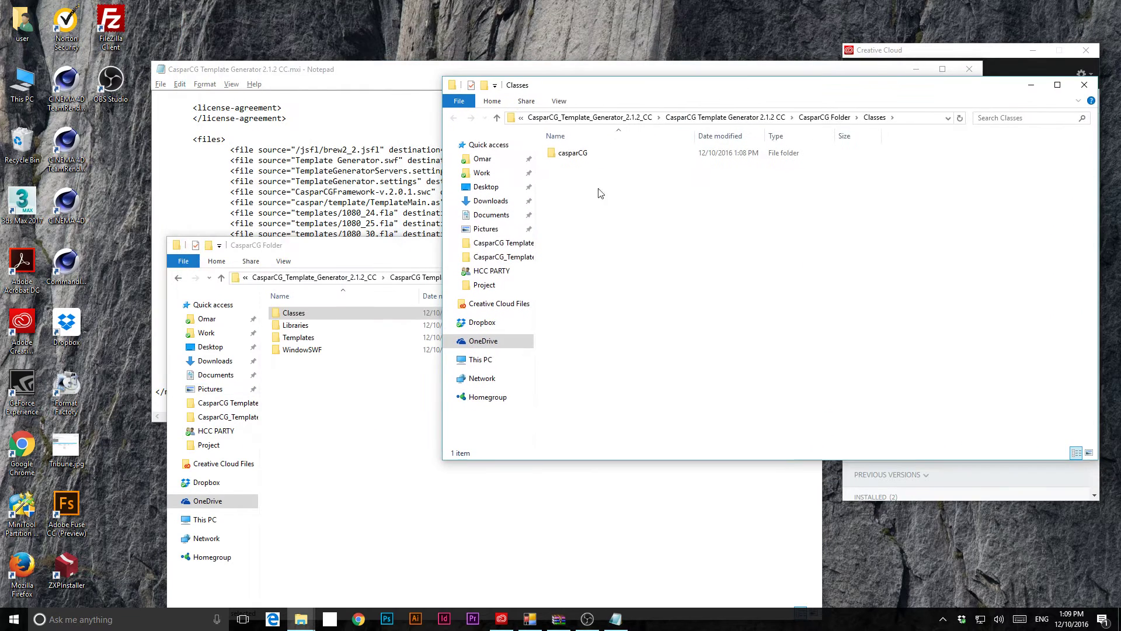
click(386, 262)
drag(359, 254, 267, 227)
key(alt+Up)
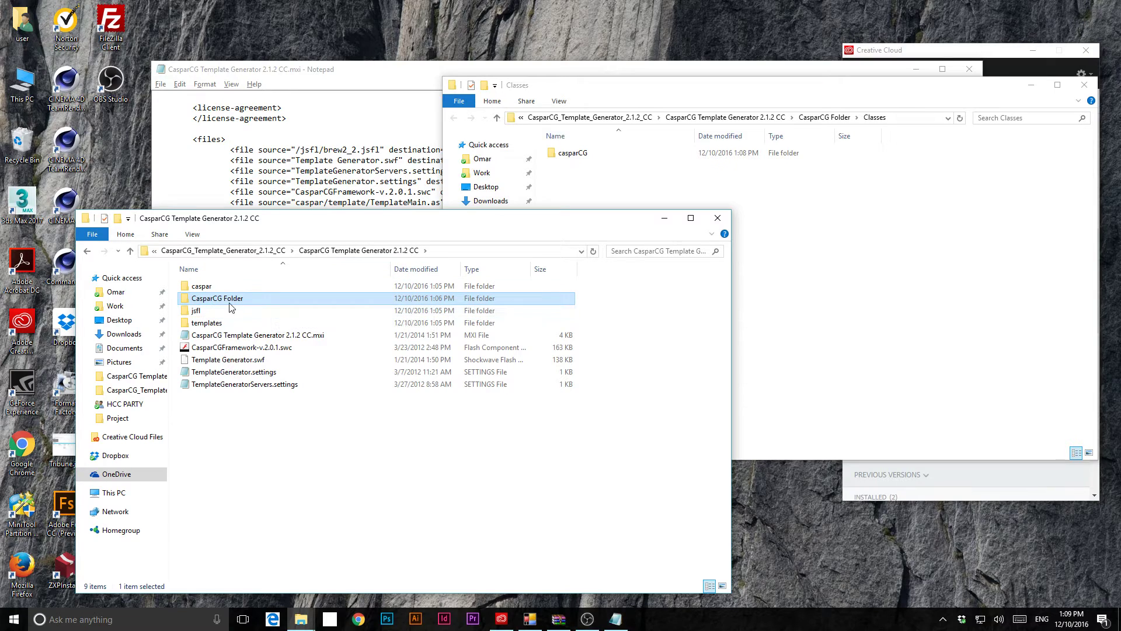
double_click(225, 302)
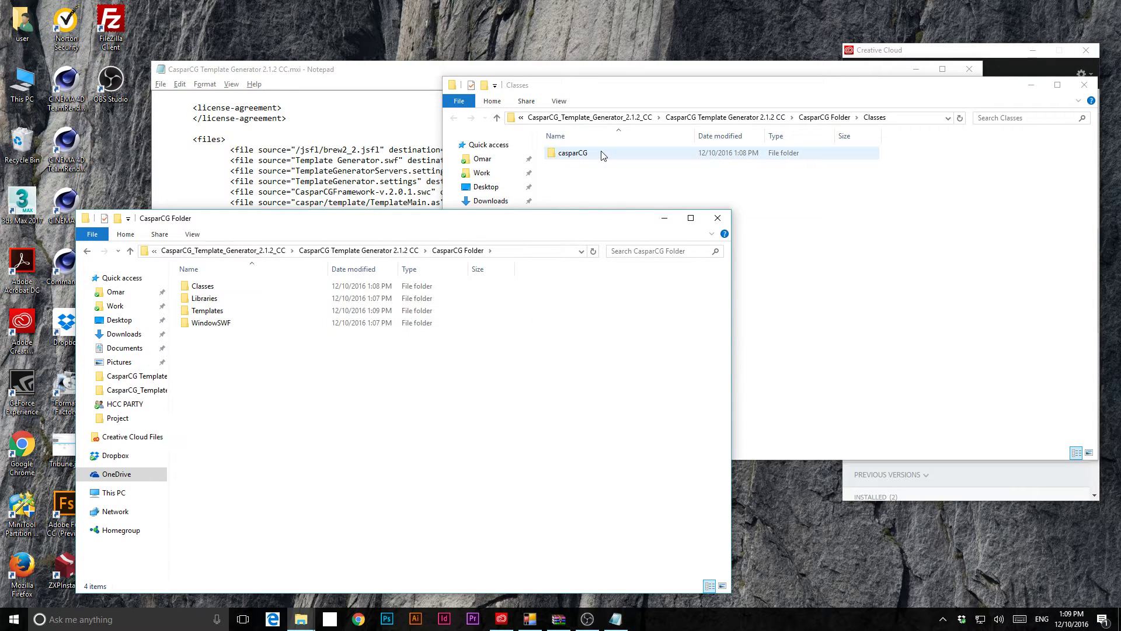
click(416, 251)
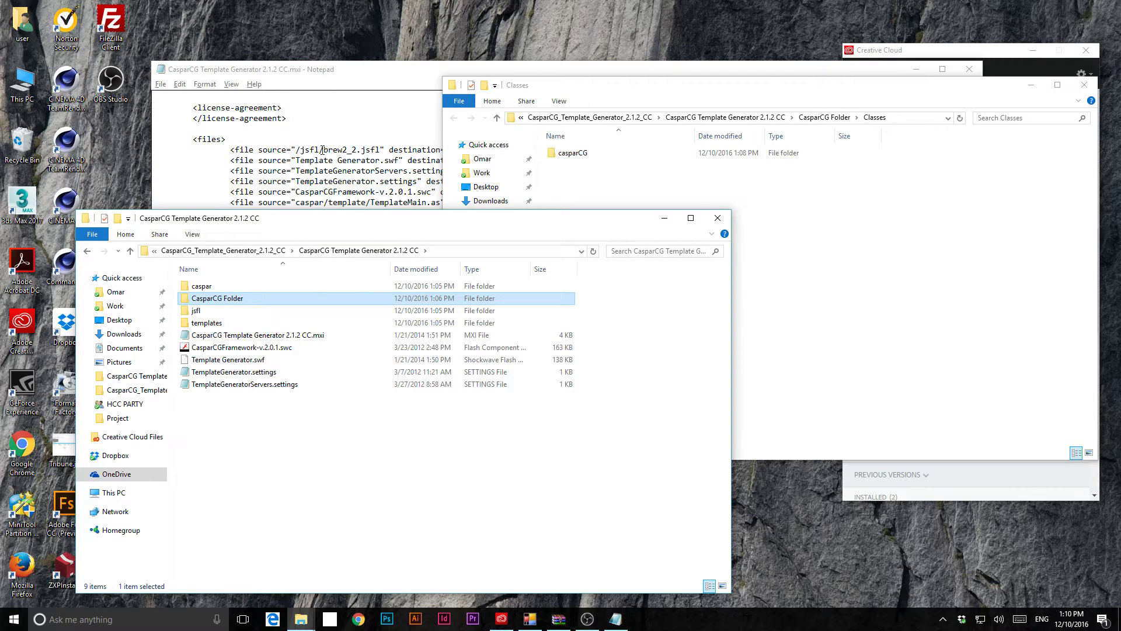
- Copy brew2_2.jsfl from the generator's jsfl folder
double_click(199, 310)
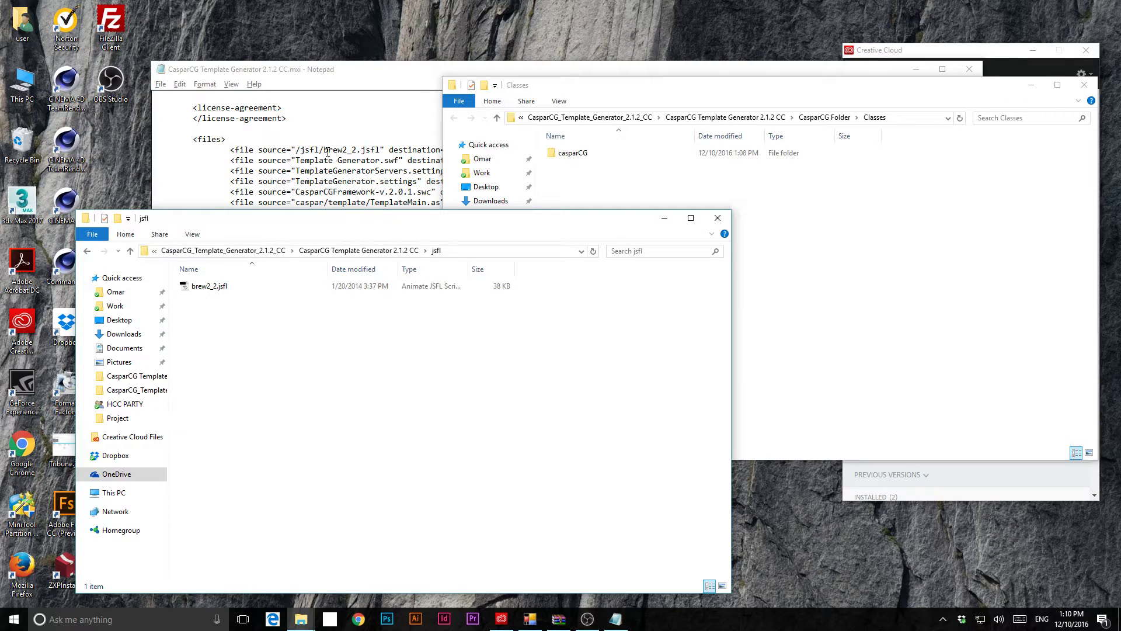
right_click(209, 286)
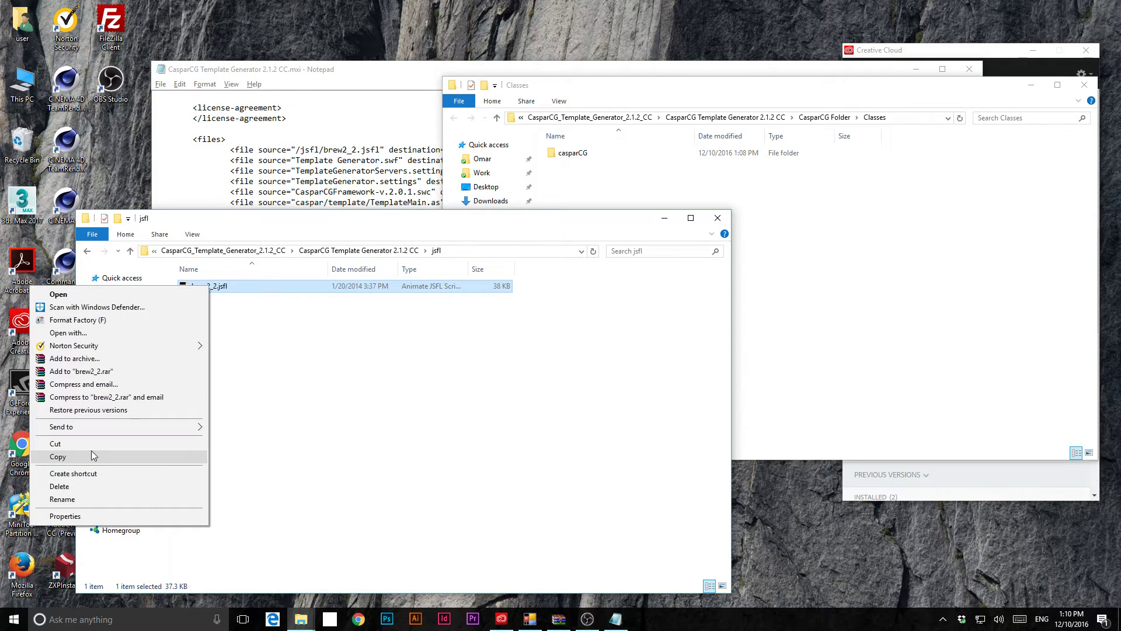
click(559, 158)
- Drag brew2_2.jsfl into CasparCG Folder's WindowSWF folder
double_click(559, 157)
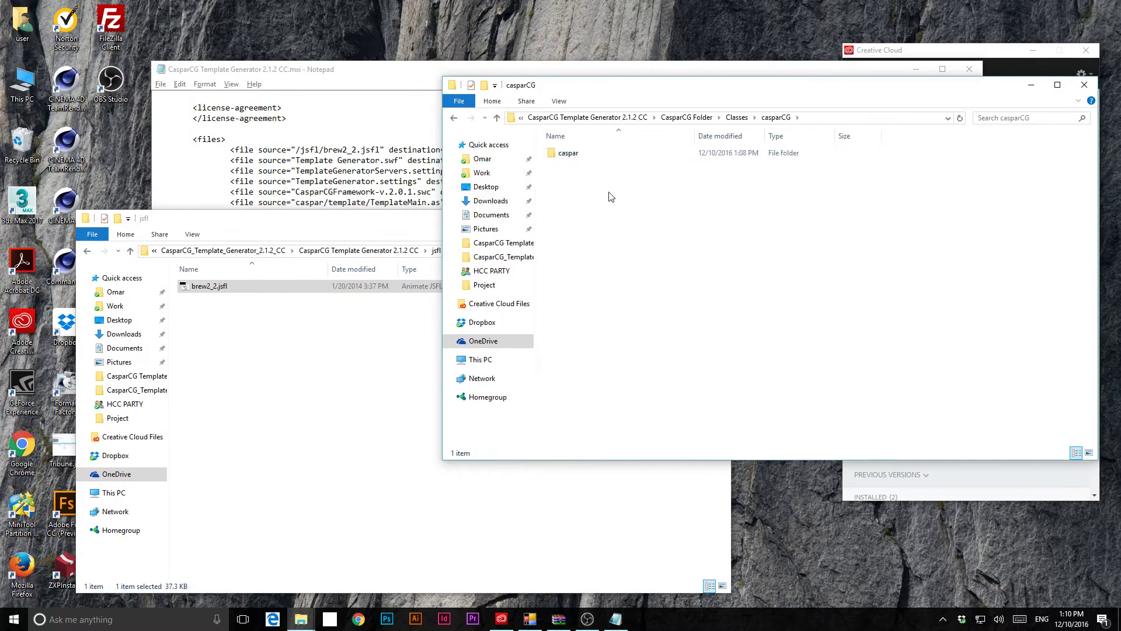
click(689, 117)
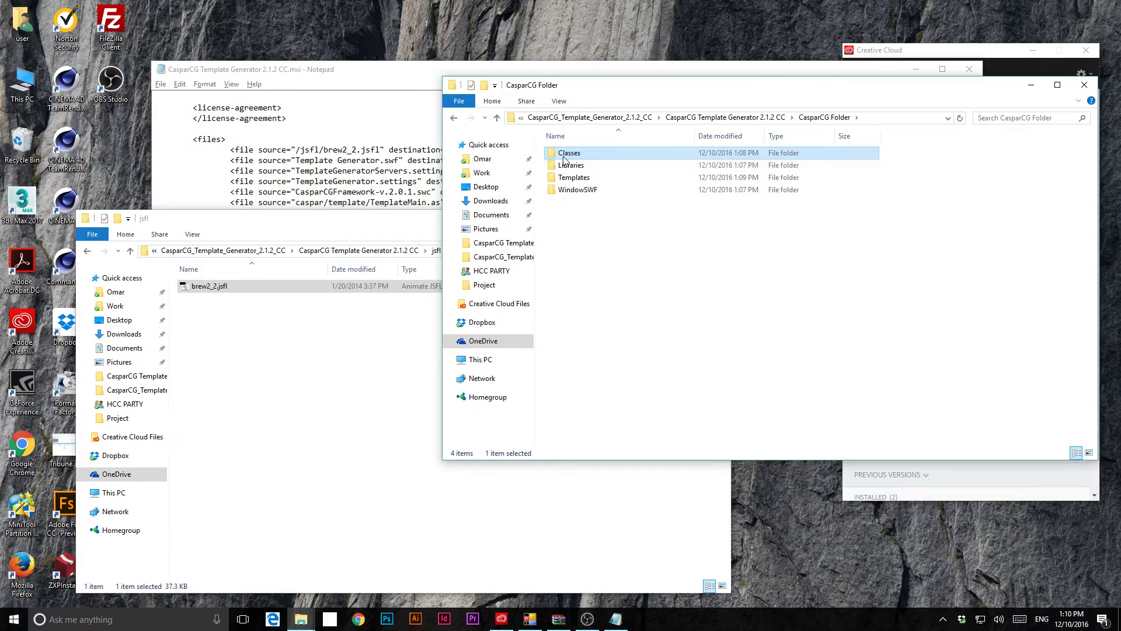
drag(634, 87, 623, 183)
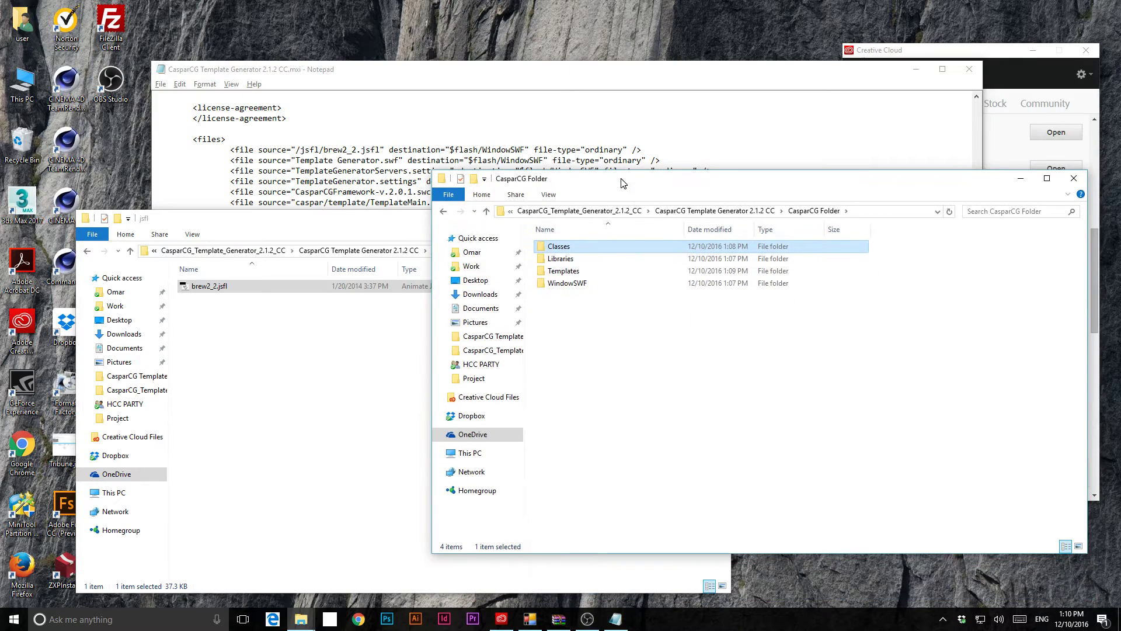
double_click(614, 284)
drag(237, 285, 613, 338)
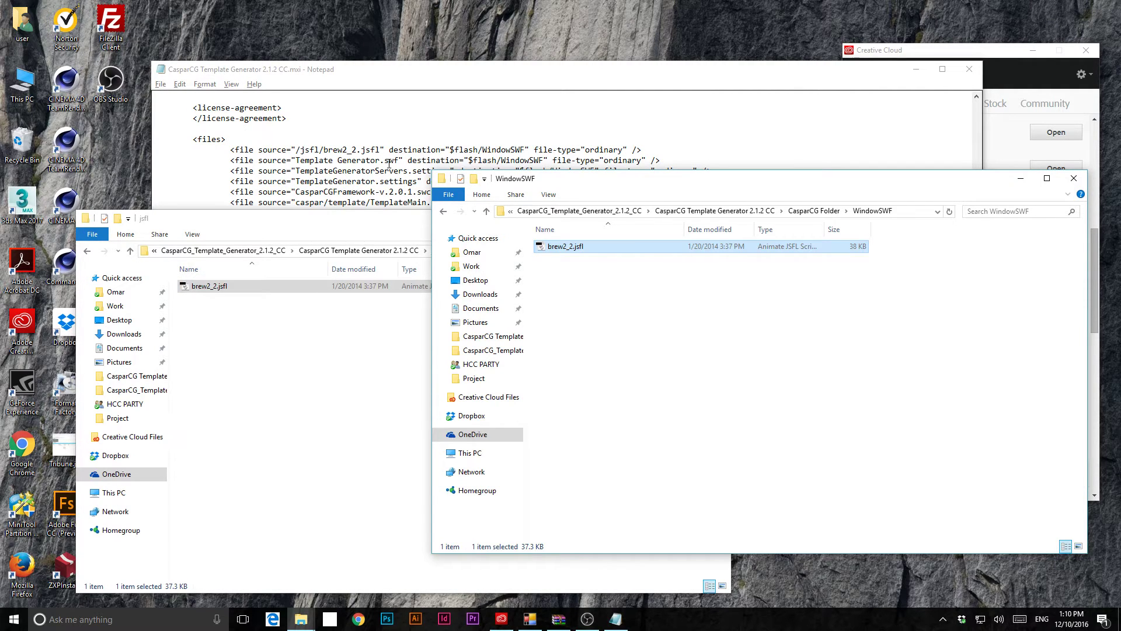
click(345, 309)
click(257, 250)
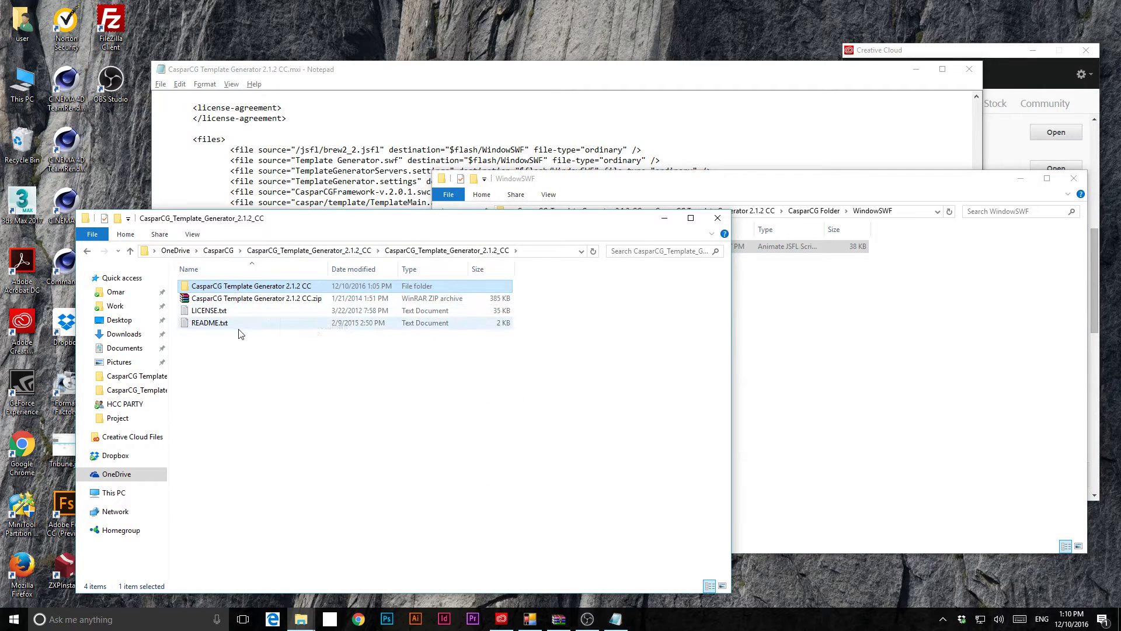
- Copy Template Generator.swf, both settings files and the framework .swc into WindowSWF
double_click(268, 288)
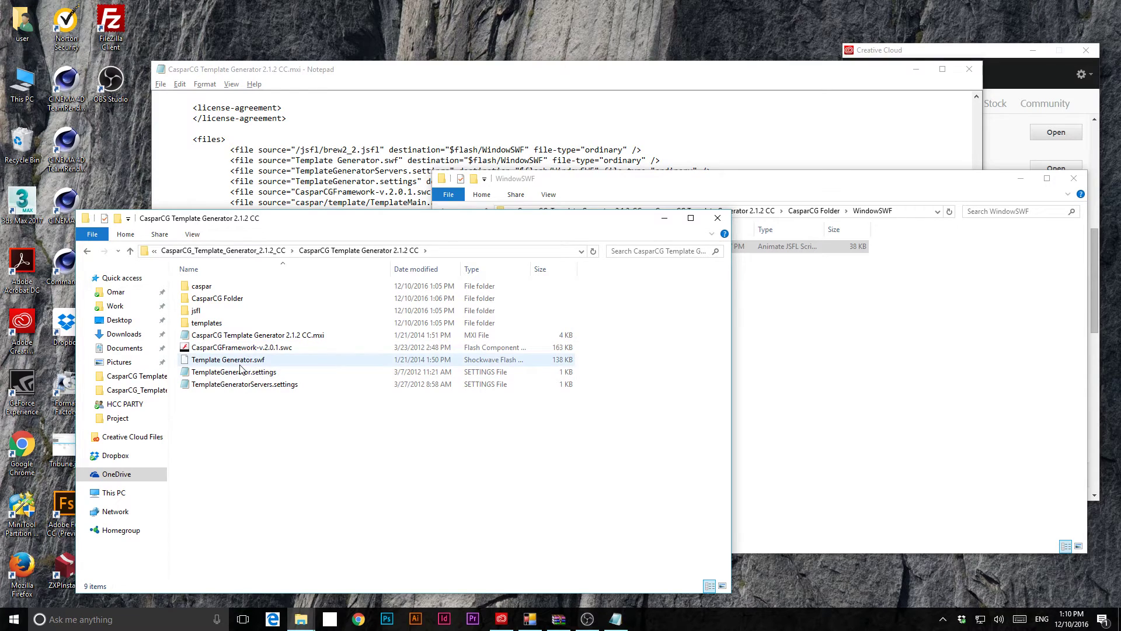
click(242, 362)
drag(565, 180, 673, 231)
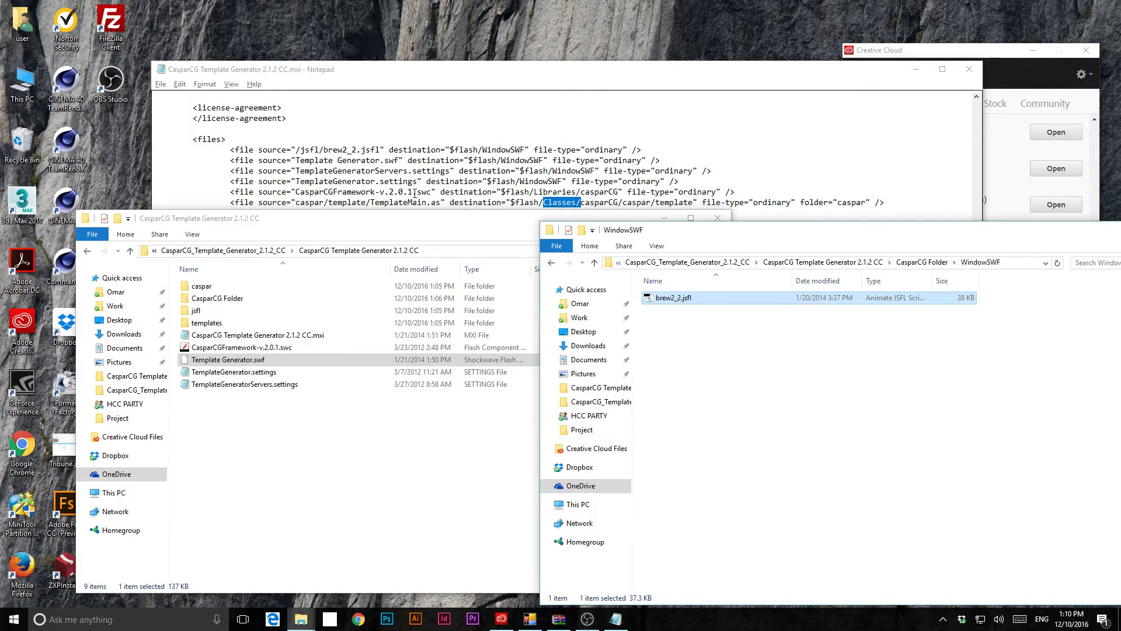
click(258, 349)
shift+click(245, 384)
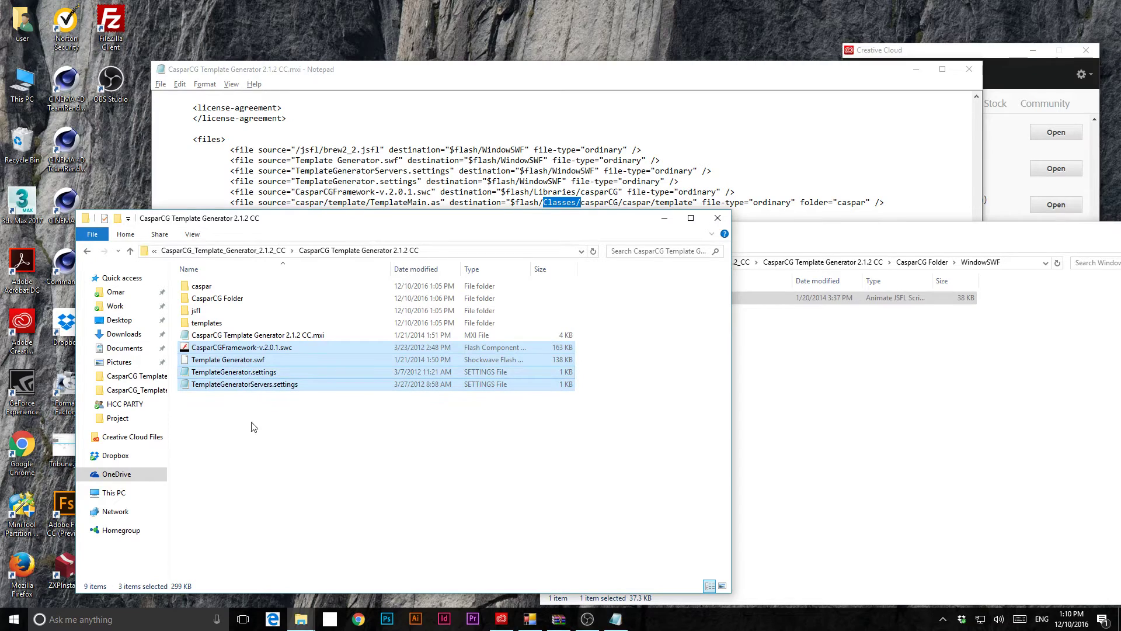
drag(240, 372, 844, 435)
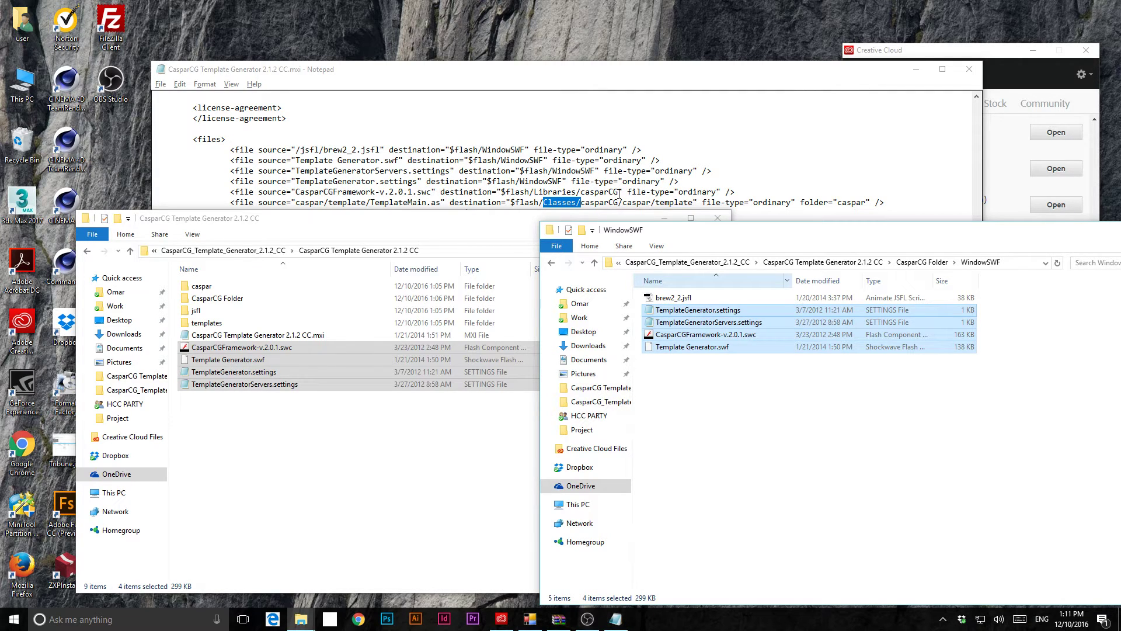
- Copy CasparCGFramework-v.2.0.1.swc and open CasparCG Folder's Libraries folder
click(708, 335)
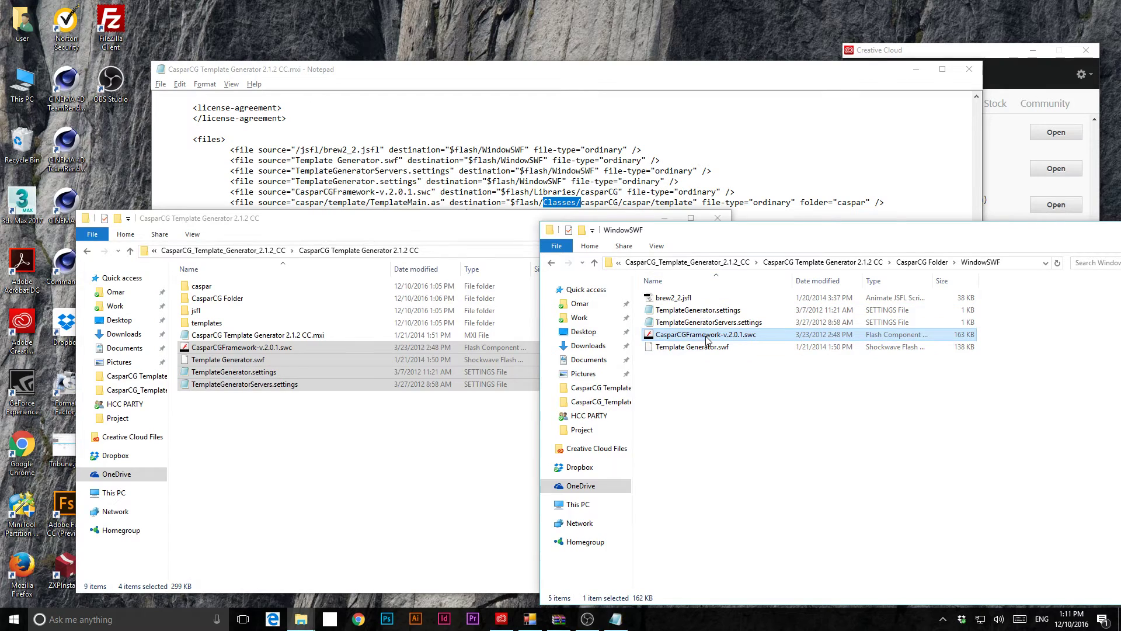
right_click(706, 338)
click(520, 497)
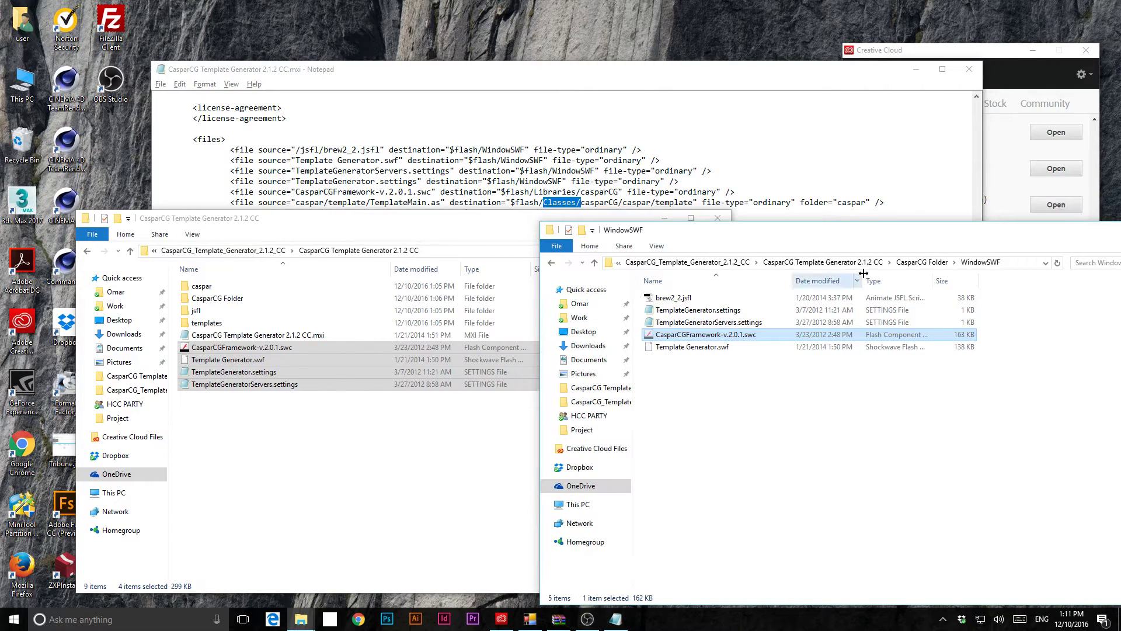
click(921, 262)
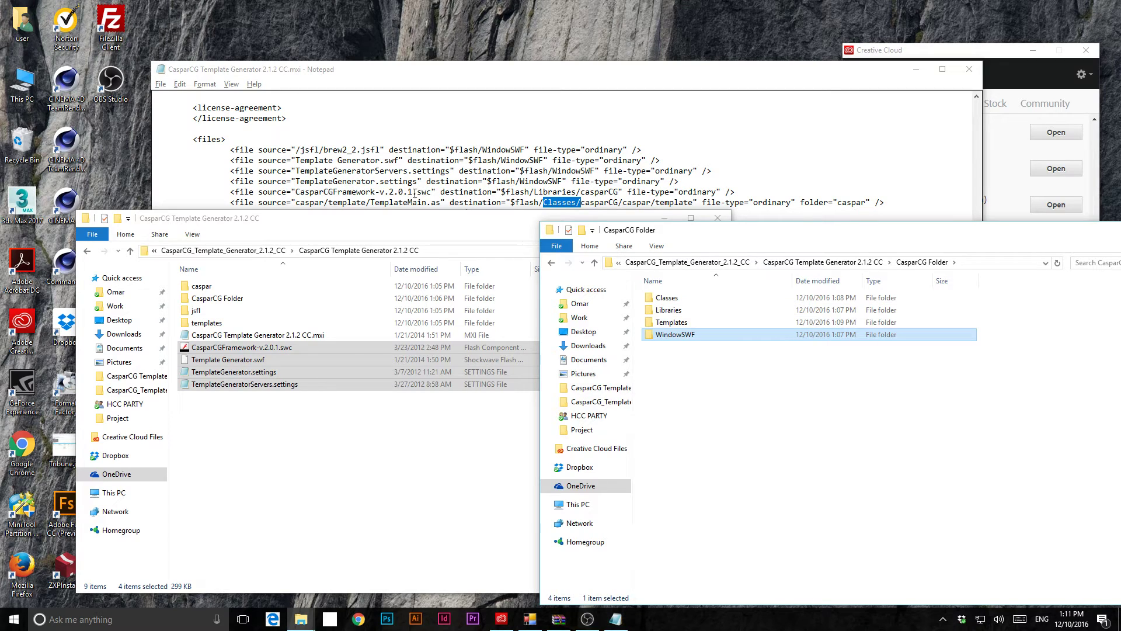
key(Up)
key(Up)
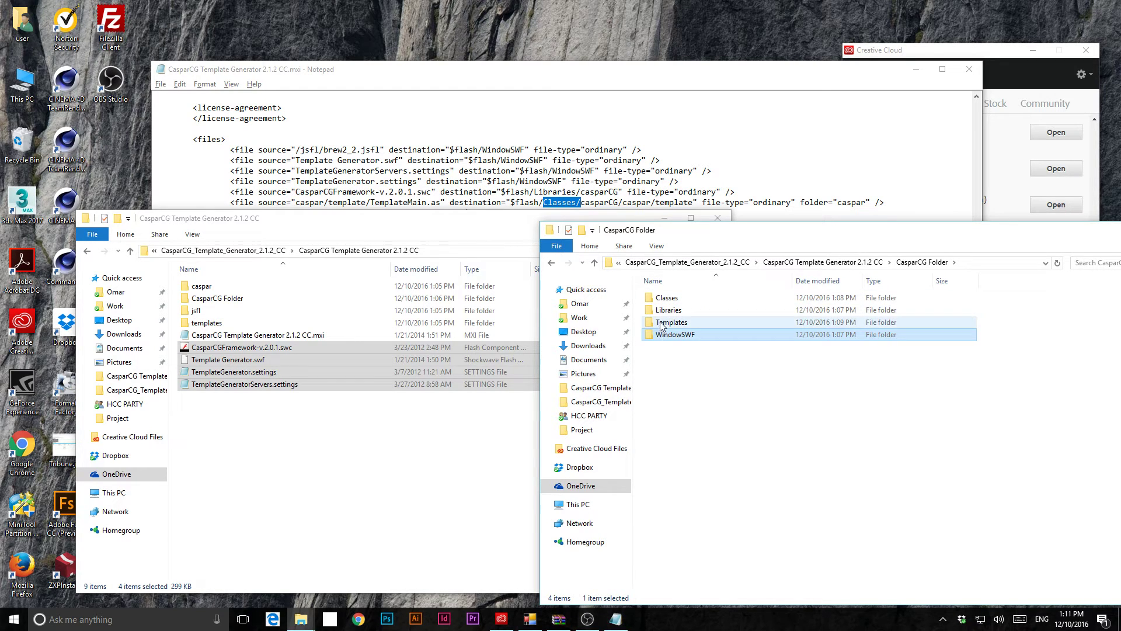
key(Return)
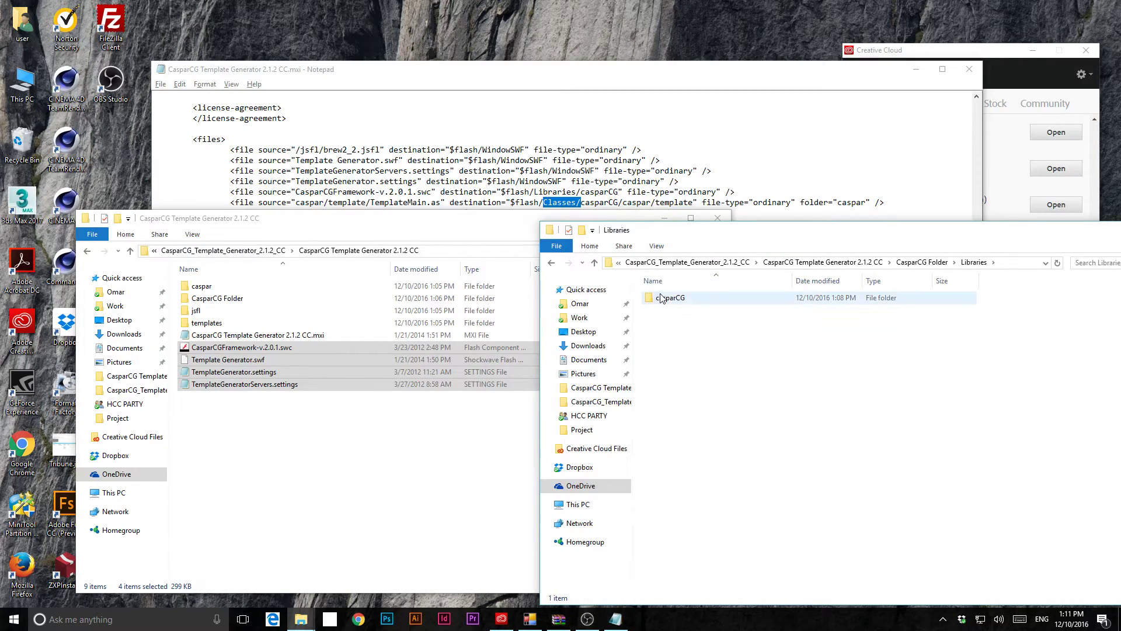
- Paste CasparCGFramework-v.2.0.1.swc into Libraries\casparCG, then return to CasparCG Folder
double_click(664, 303)
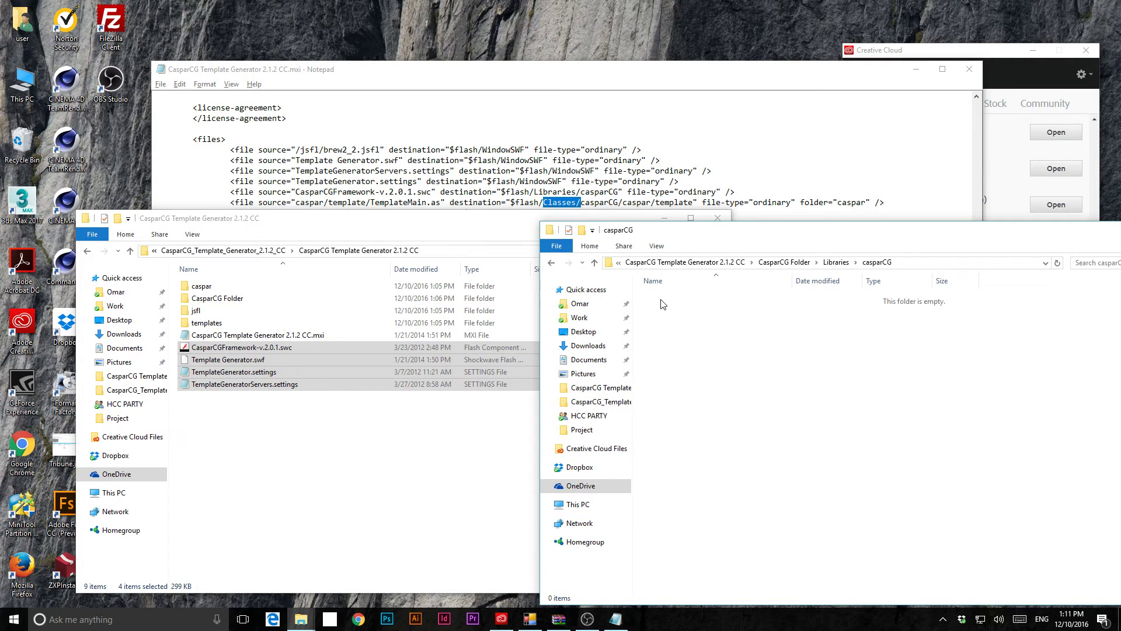
right_click(680, 360)
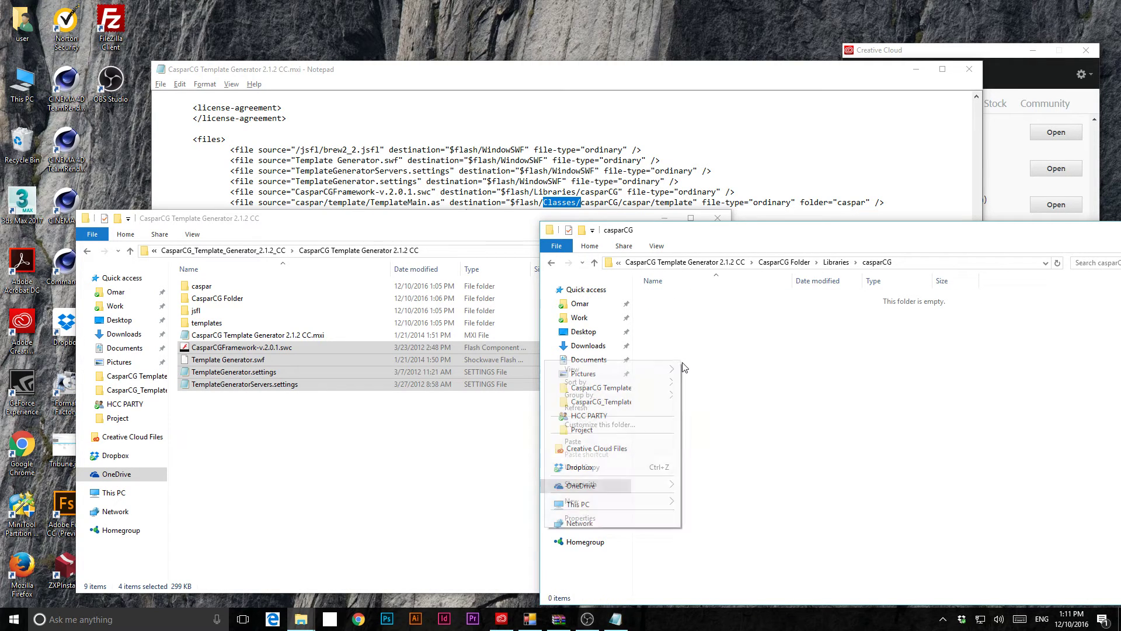
click(578, 442)
click(767, 424)
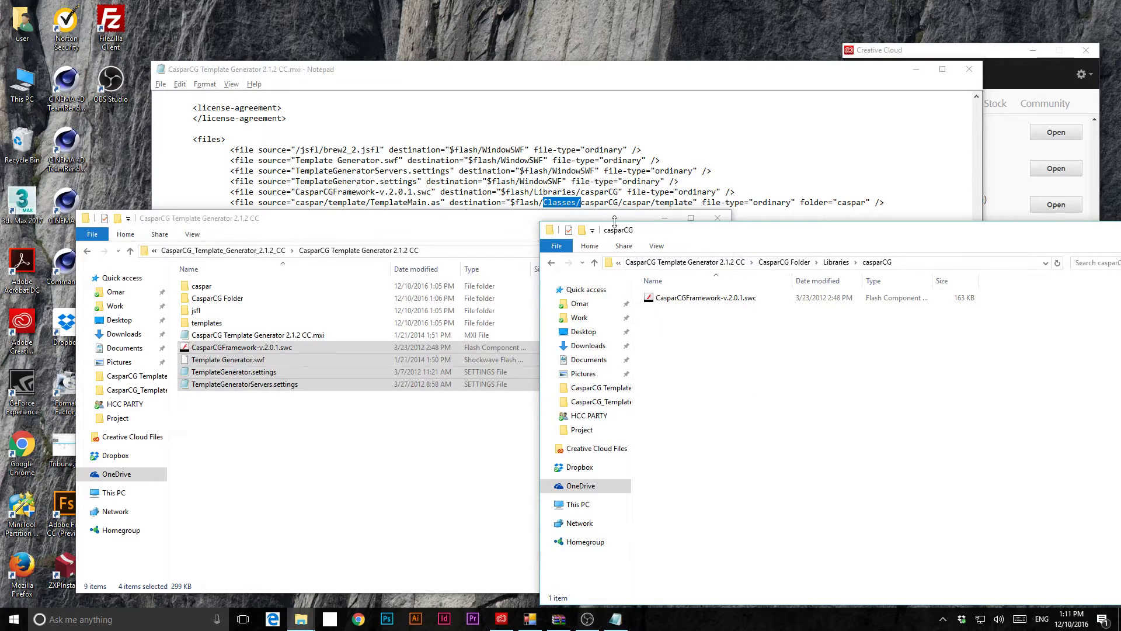
click(785, 262)
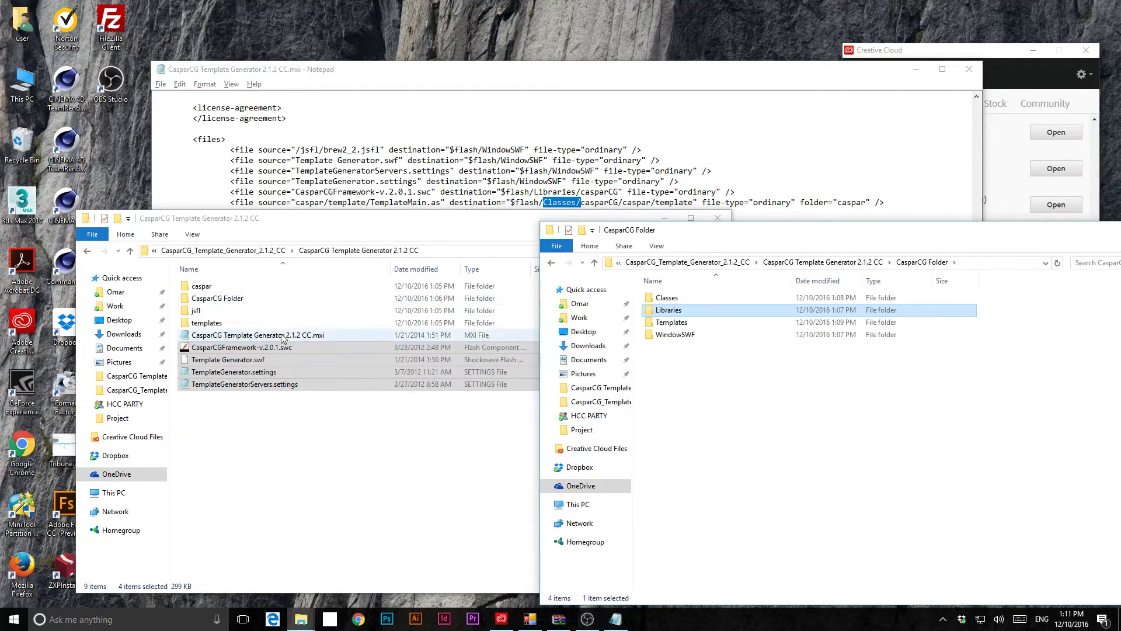
- Copy TemplateMain.as from the source caspar\template folder
click(217, 324)
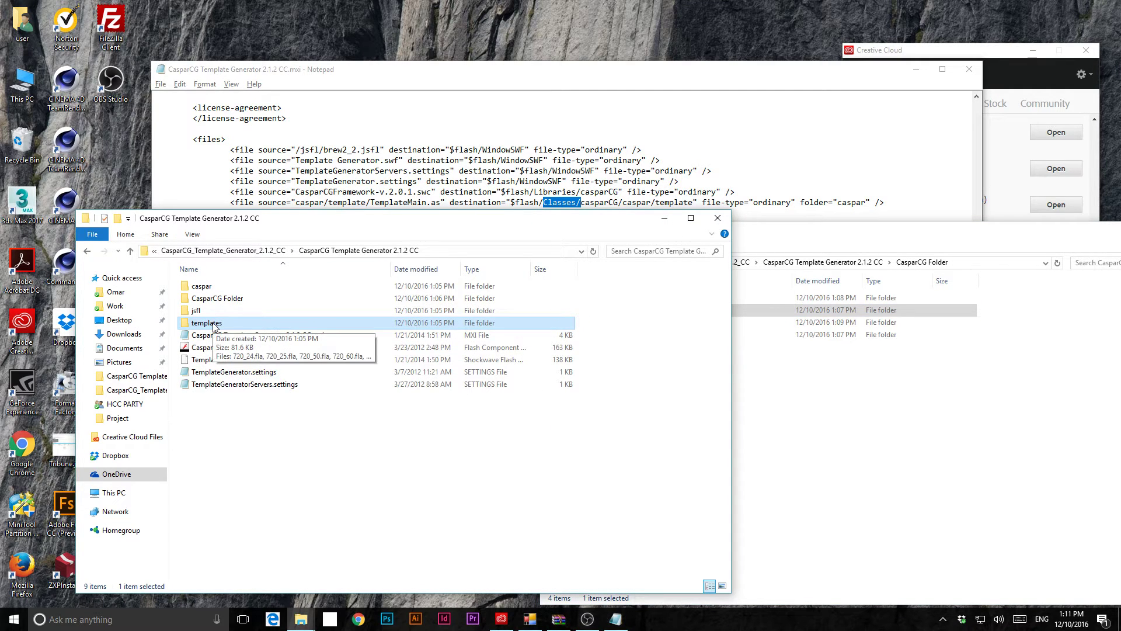
double_click(214, 324)
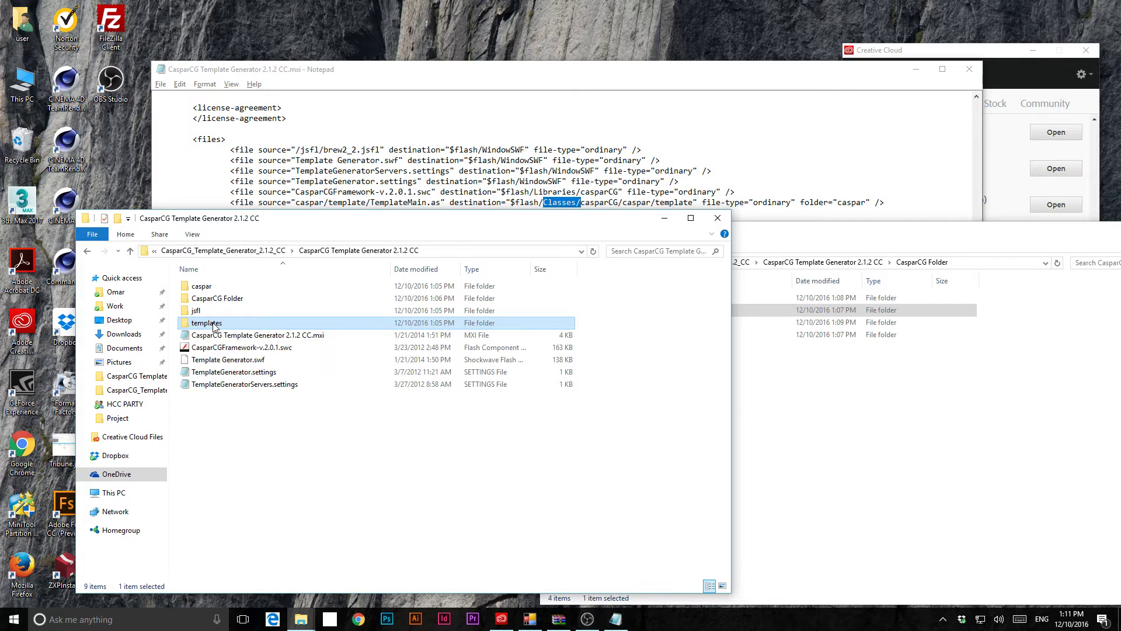
click(367, 254)
double_click(213, 288)
click(214, 289)
double_click(214, 288)
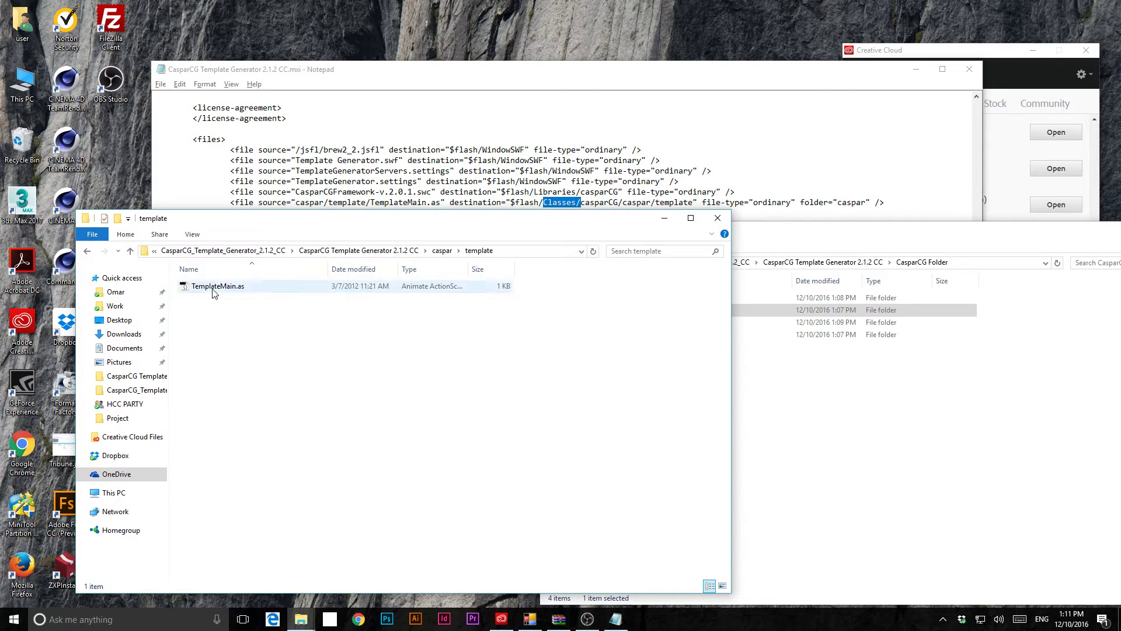
right_click(233, 289)
click(111, 460)
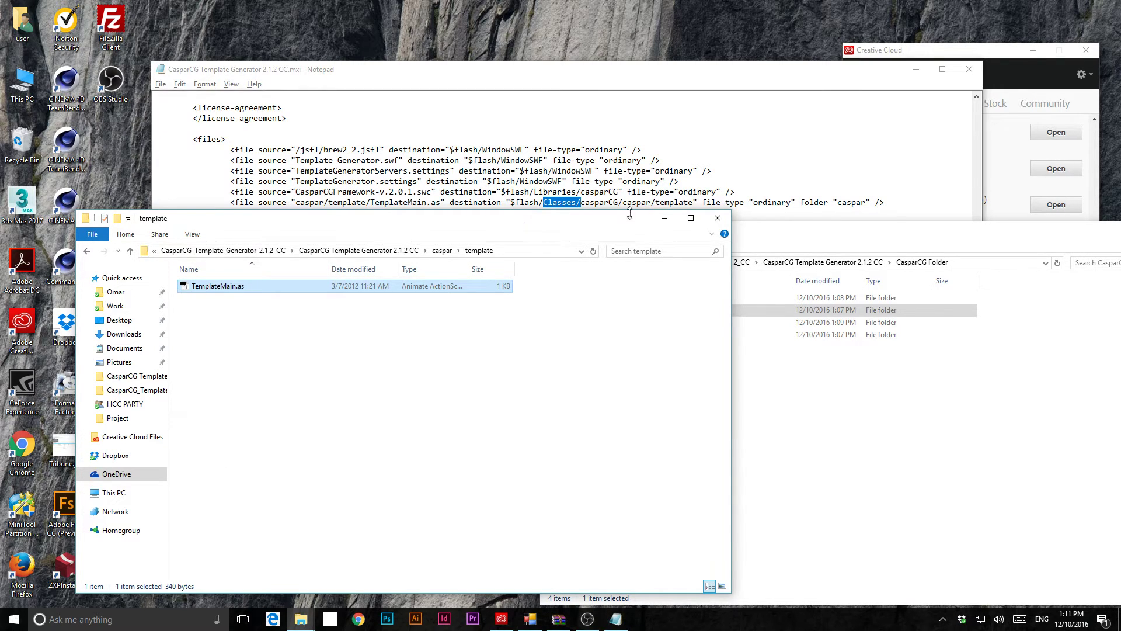
- Paste TemplateMain.as into Classes\casparCG\caspar\template in CasparCG Folder
click(775, 403)
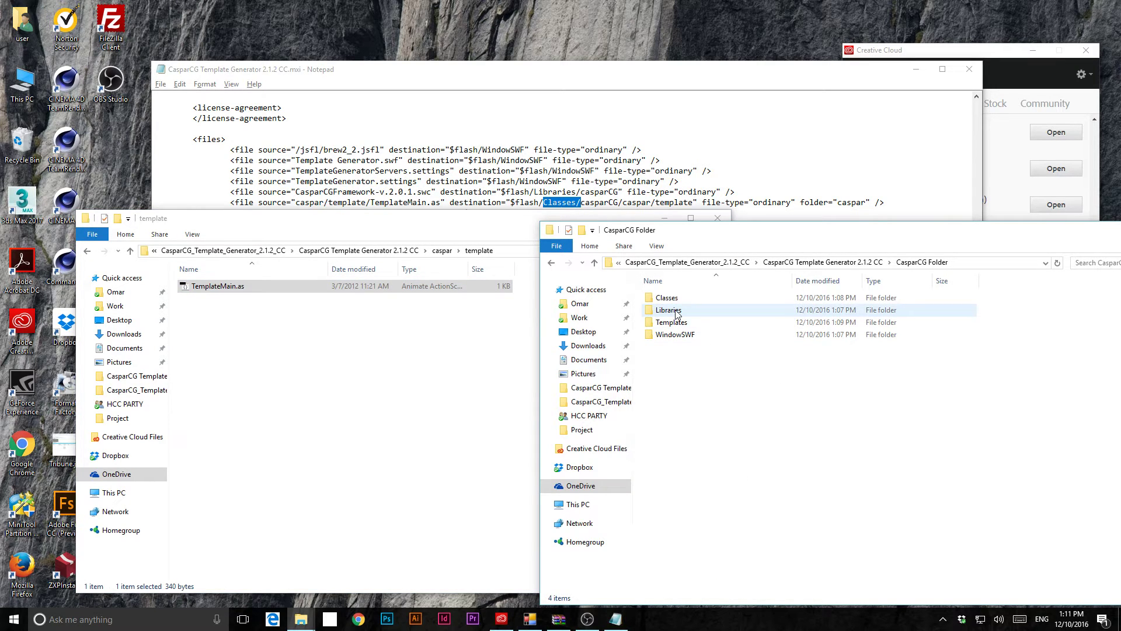
double_click(665, 298)
double_click(671, 299)
double_click(672, 299)
double_click(671, 299)
right_click(683, 397)
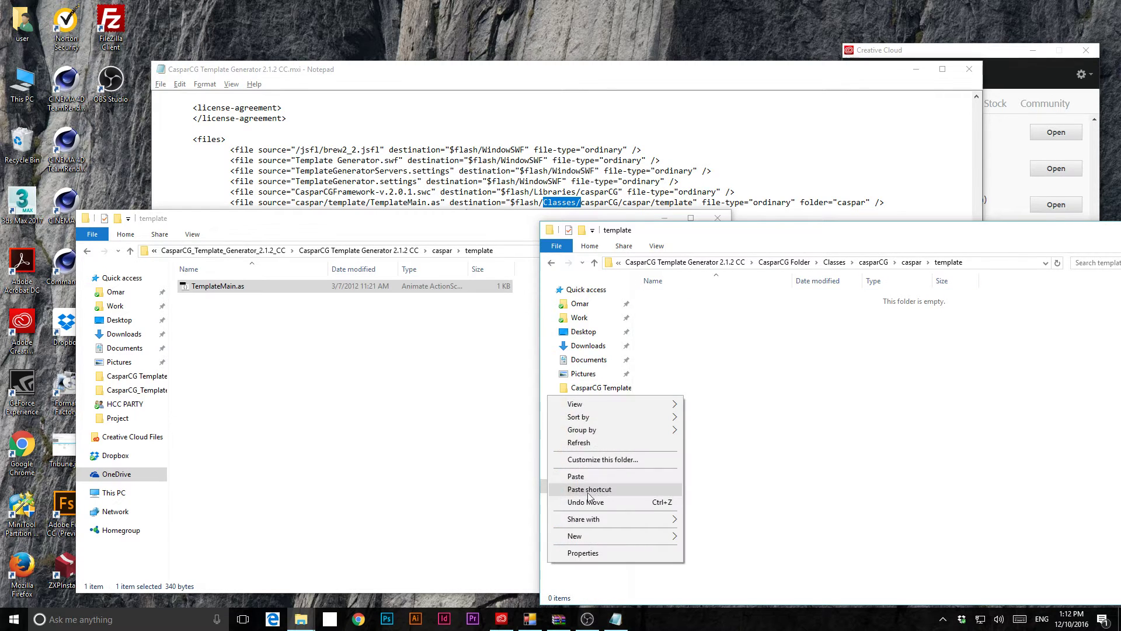
click(577, 476)
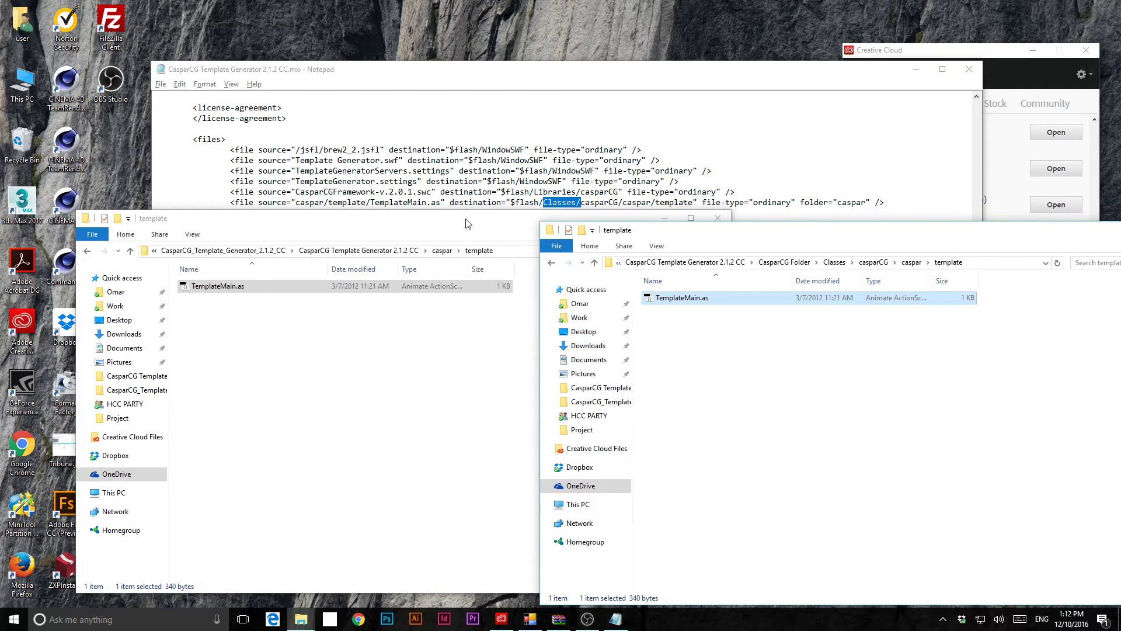
click(442, 250)
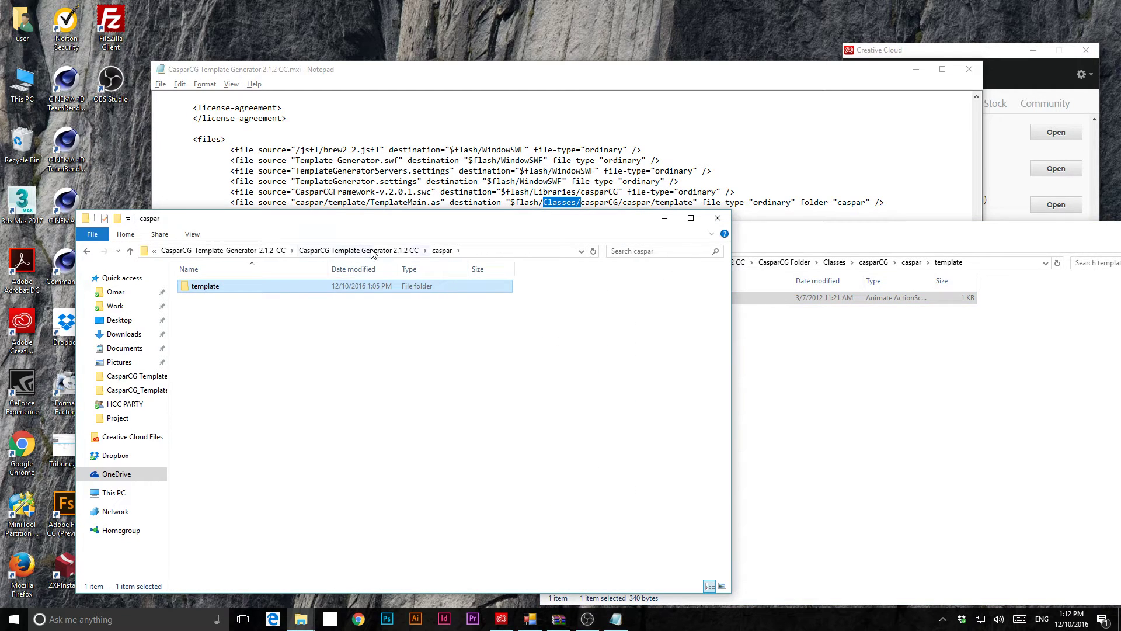
- Create a shortcut to the source templates folder and copy that folder
click(345, 250)
click(206, 323)
right_click(201, 324)
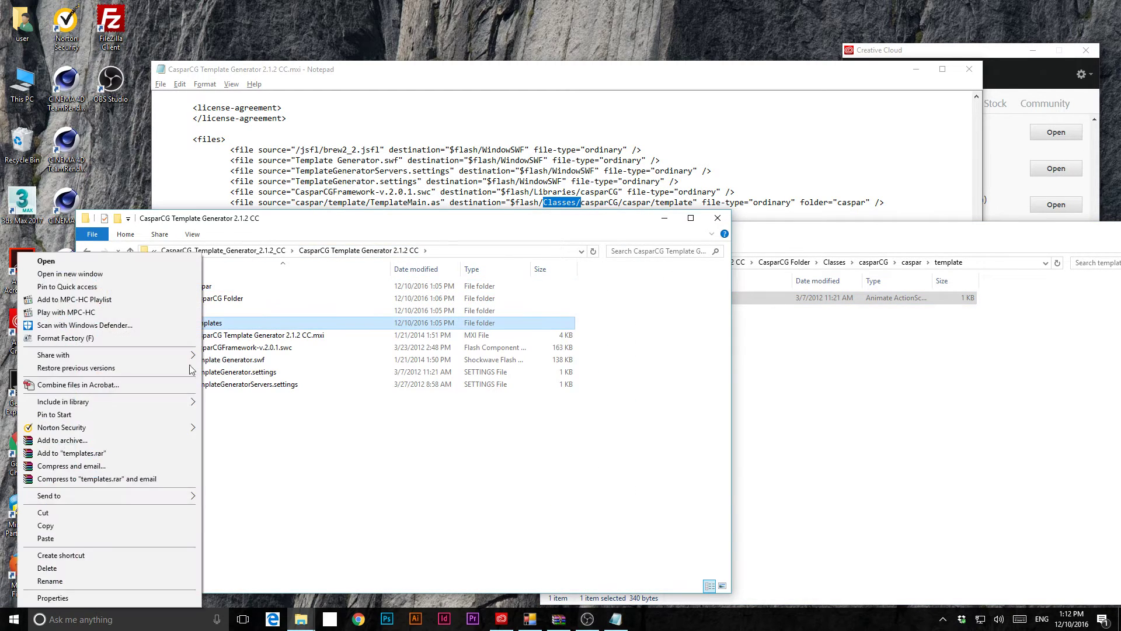
click(59, 555)
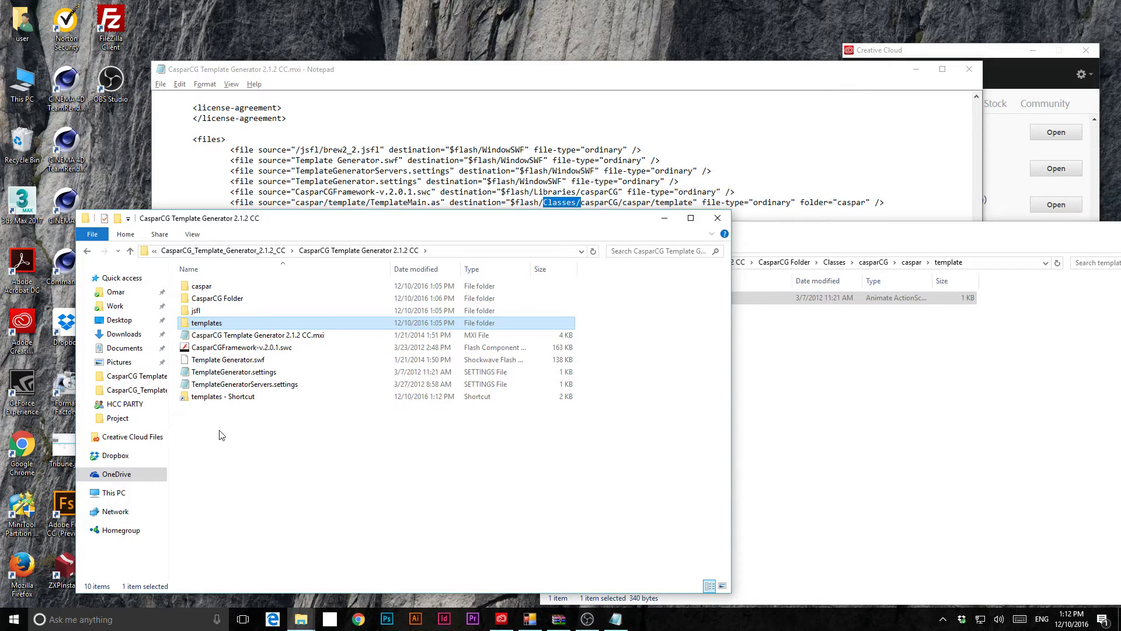
right_click(209, 326)
click(67, 529)
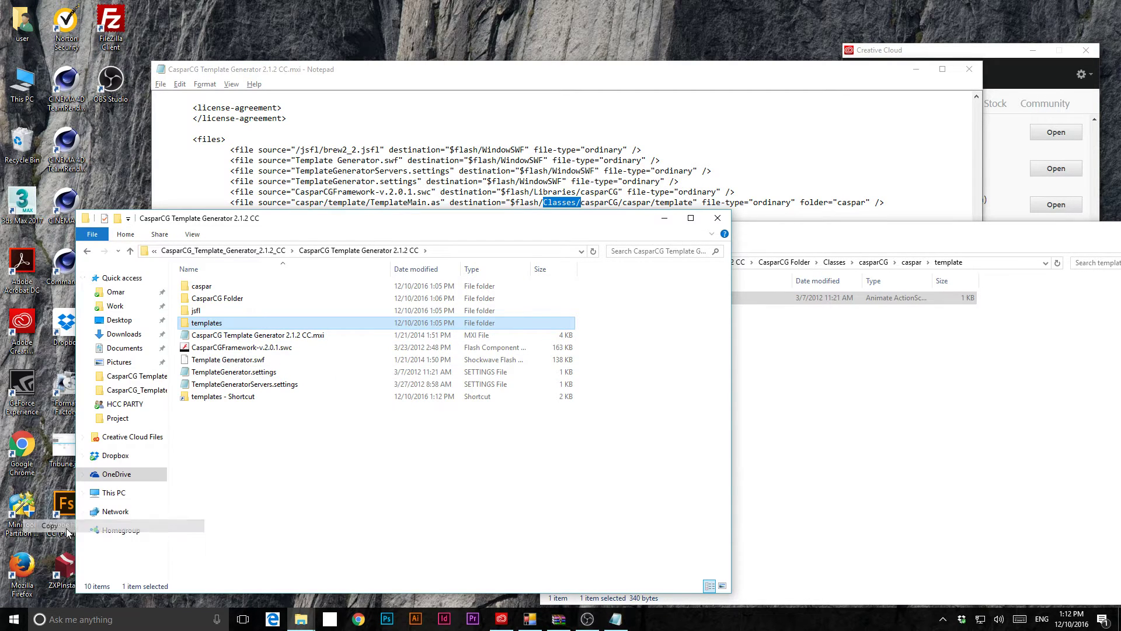
- Return the destination window to CasparCG Folder and select its Templates folder
click(778, 378)
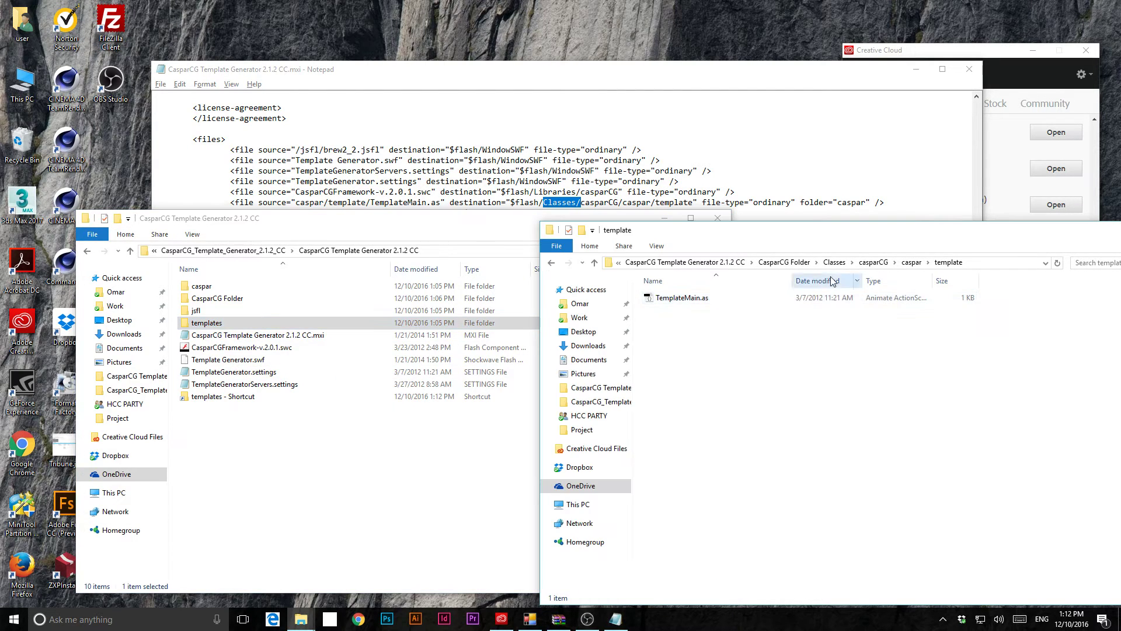
click(784, 262)
click(671, 323)
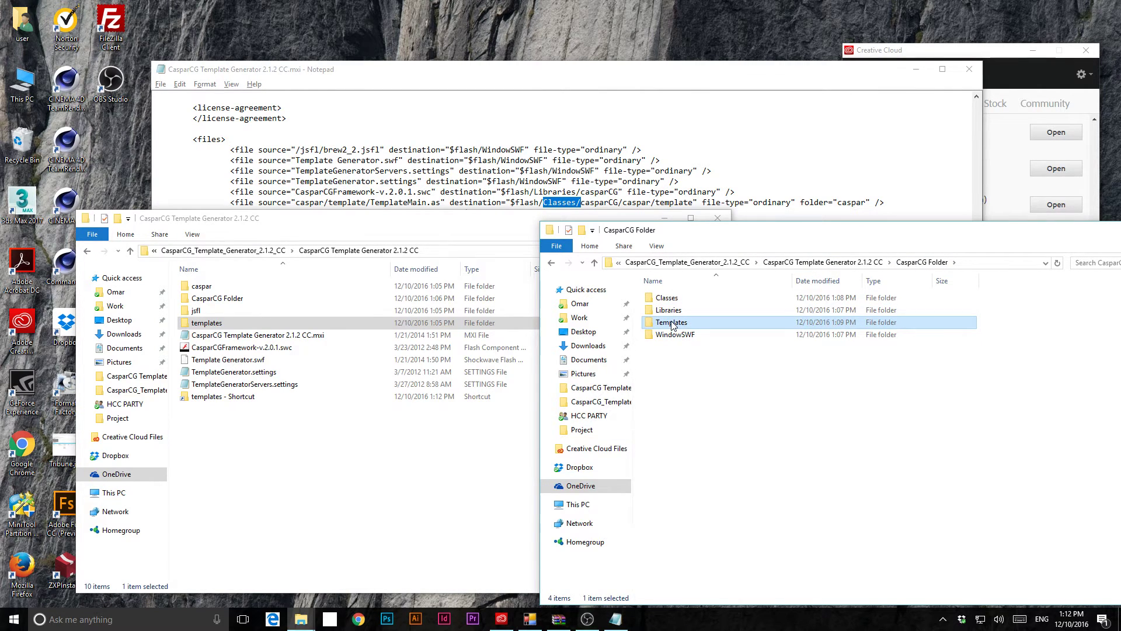
- Rearrange both windows and open the empty Templates folder, cancelling a stray new folder
drag(544, 211, 504, 296)
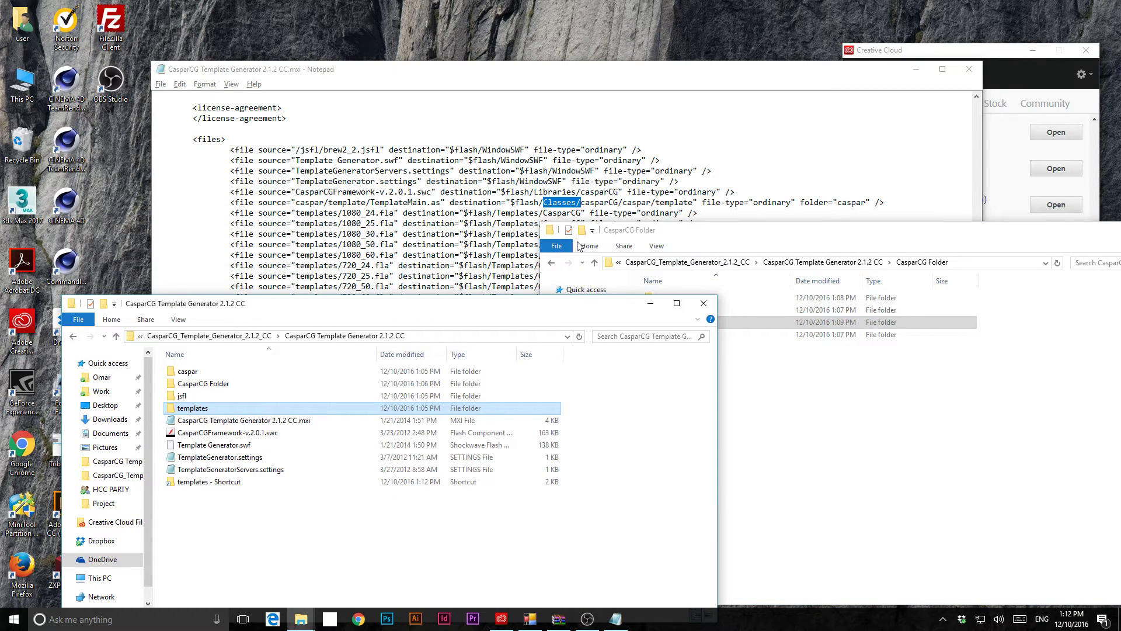
drag(679, 232, 740, 276)
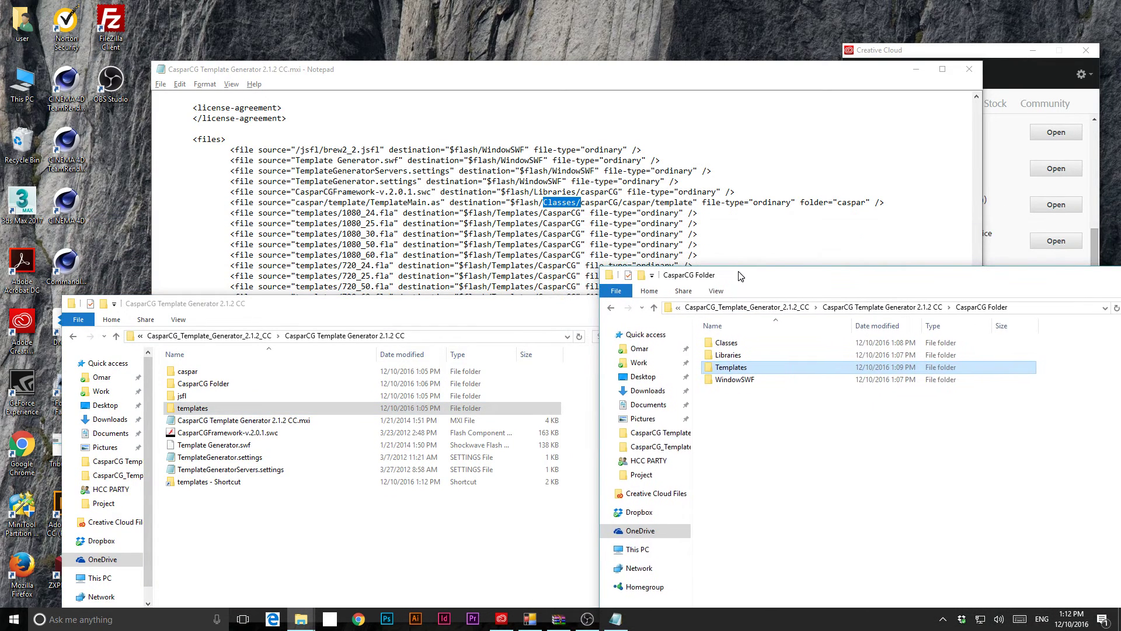
double_click(776, 368)
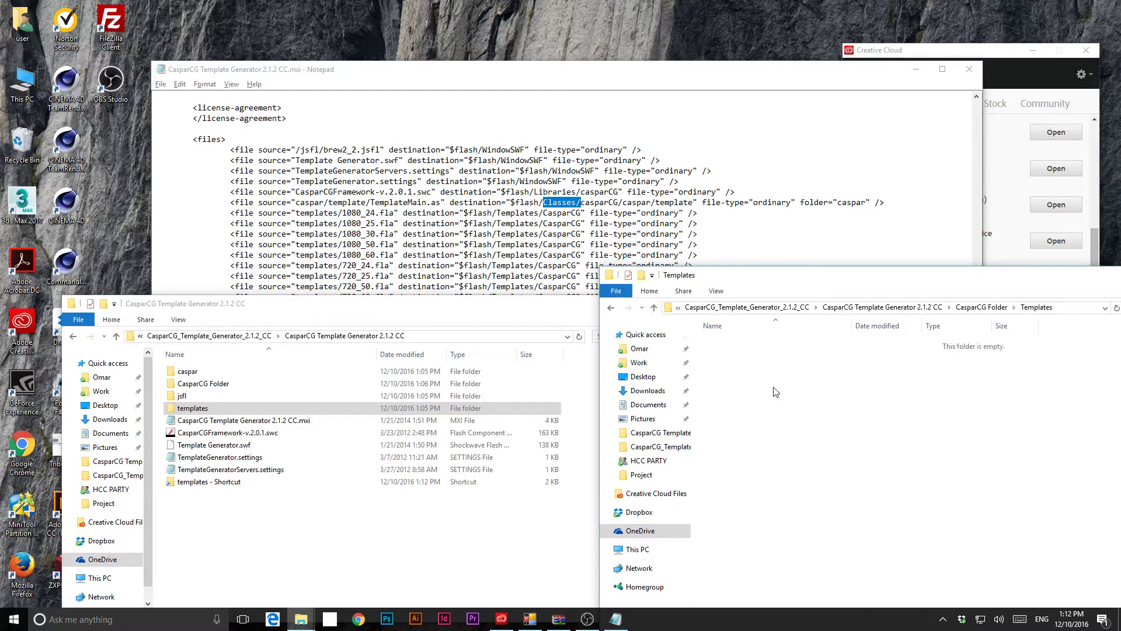
right_click(743, 397)
mouse_move(671, 533)
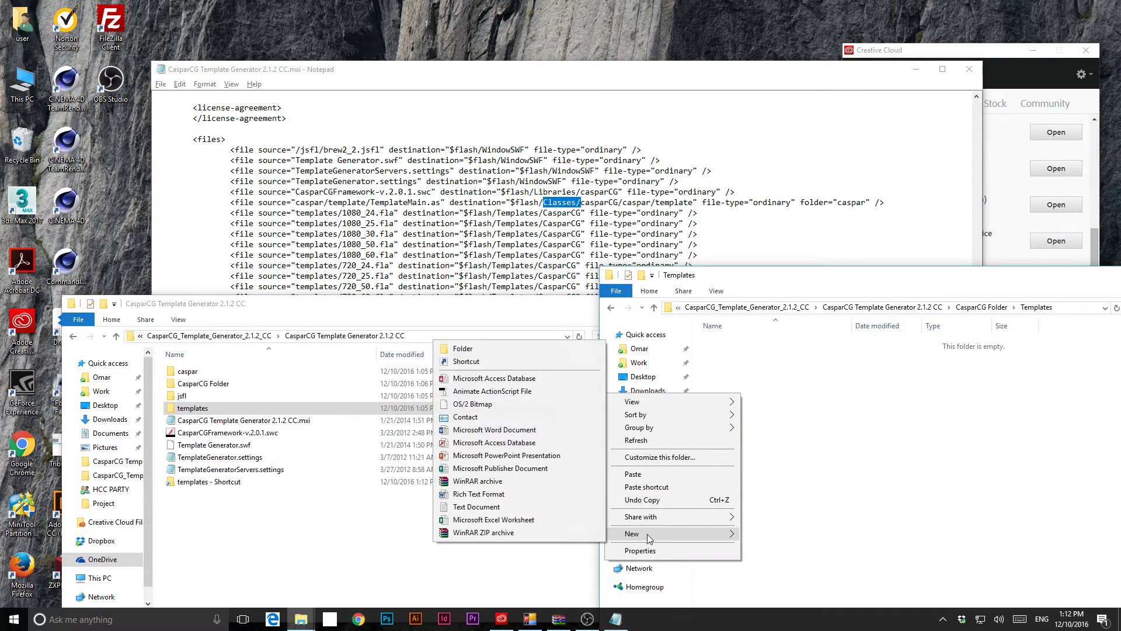
click(504, 348)
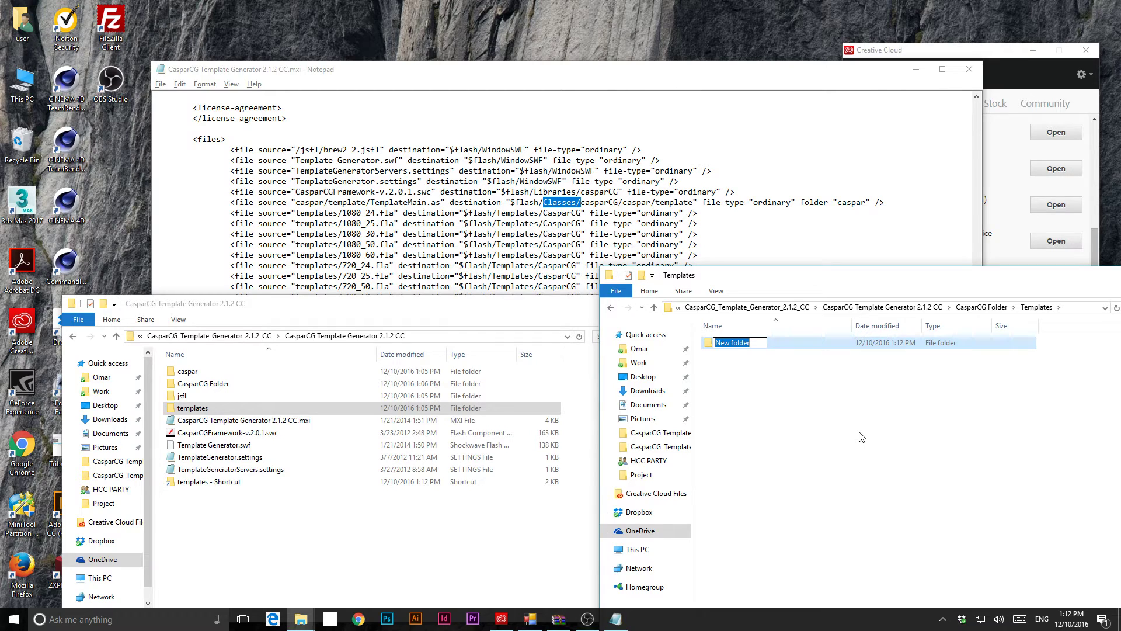
text(C)
key(Escape)
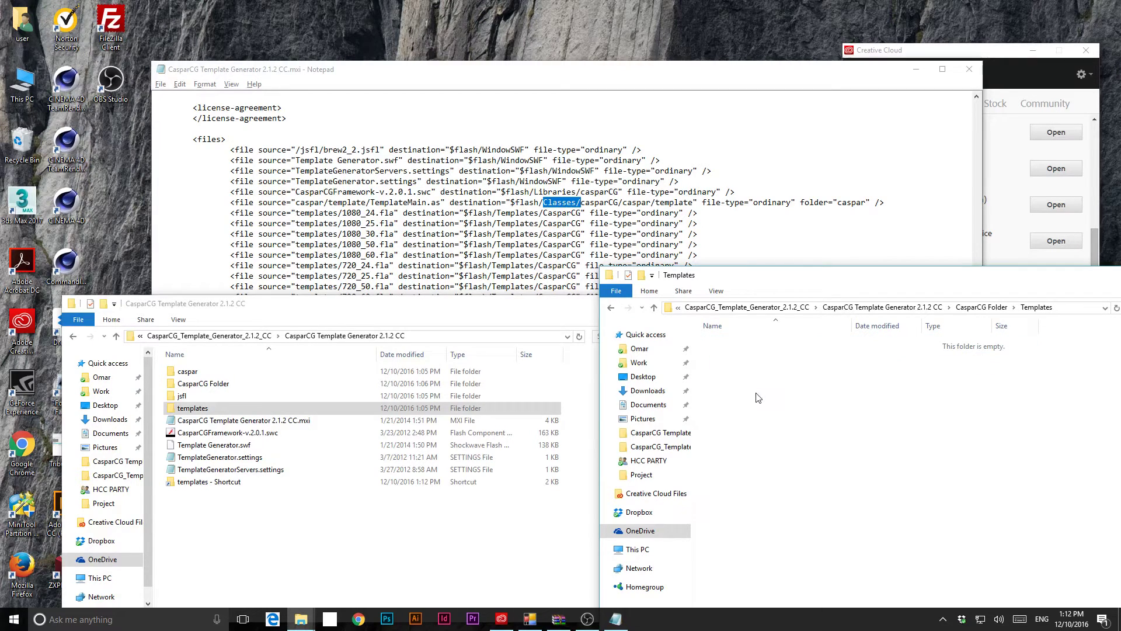
- Paste the templates folder into Templates, rename it CasparCG, and check its .fla files
right_click(758, 394)
click(739, 476)
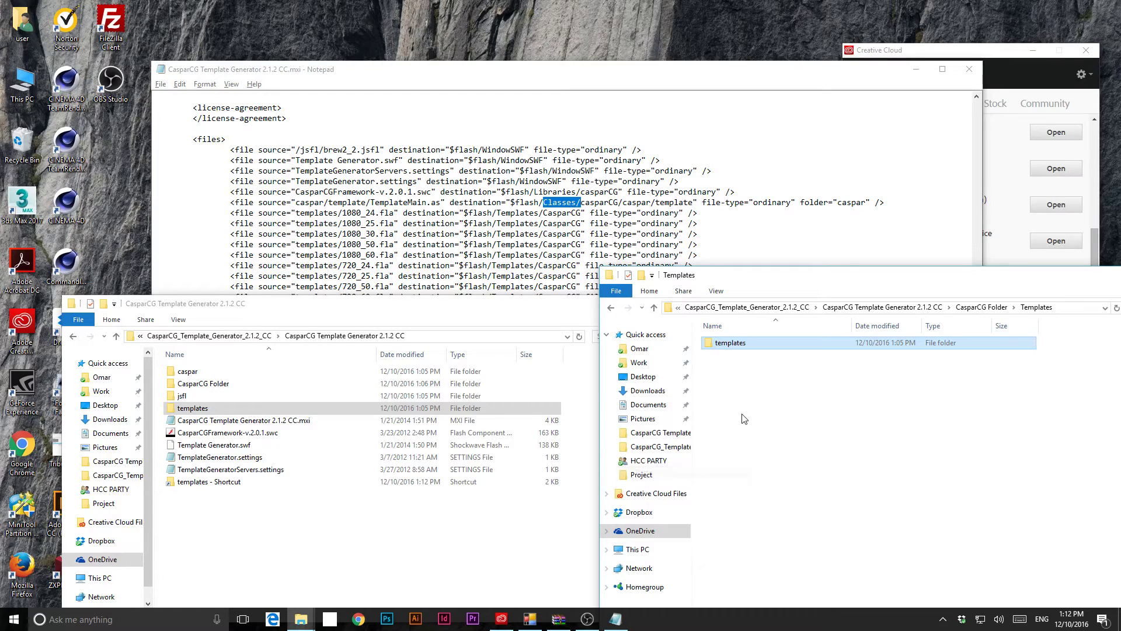
click(736, 344)
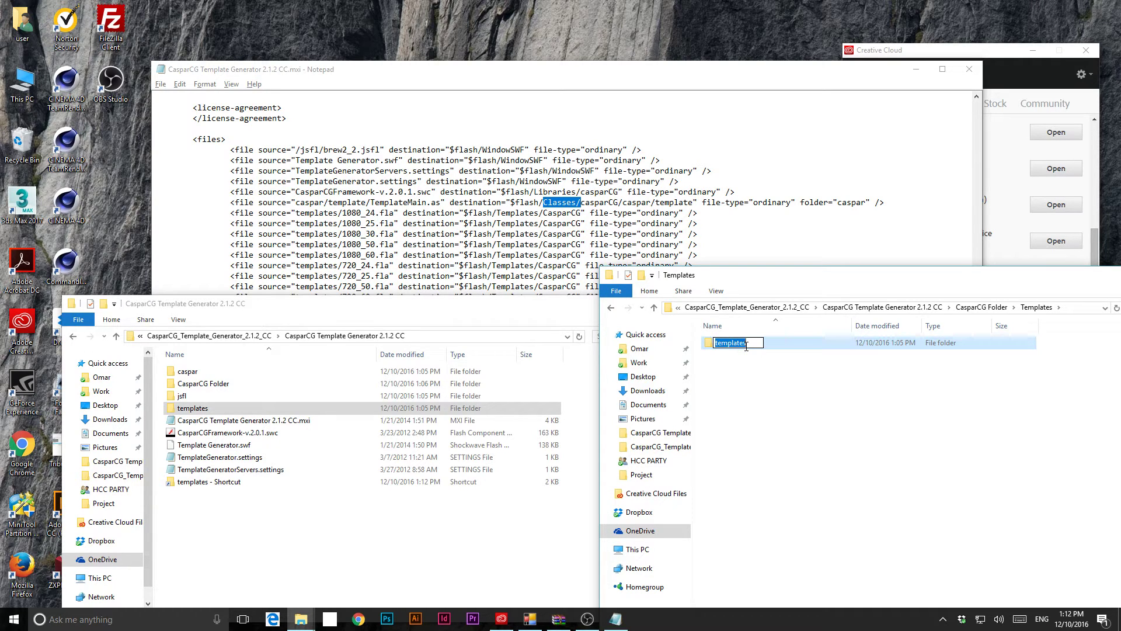
text(CasparCG)
key(Return)
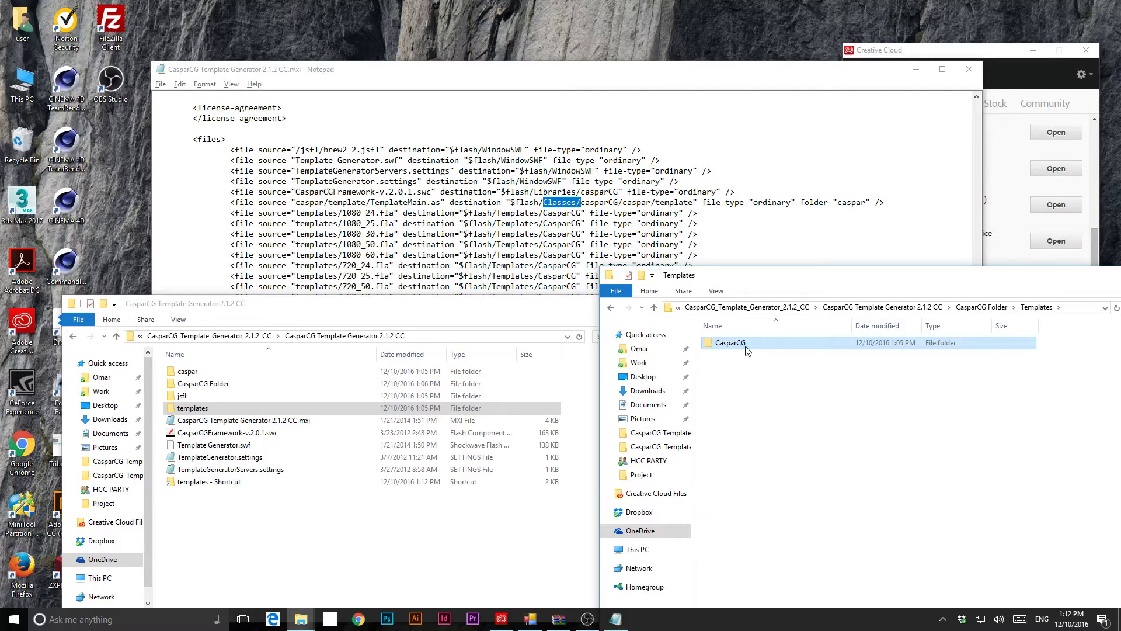
double_click(746, 349)
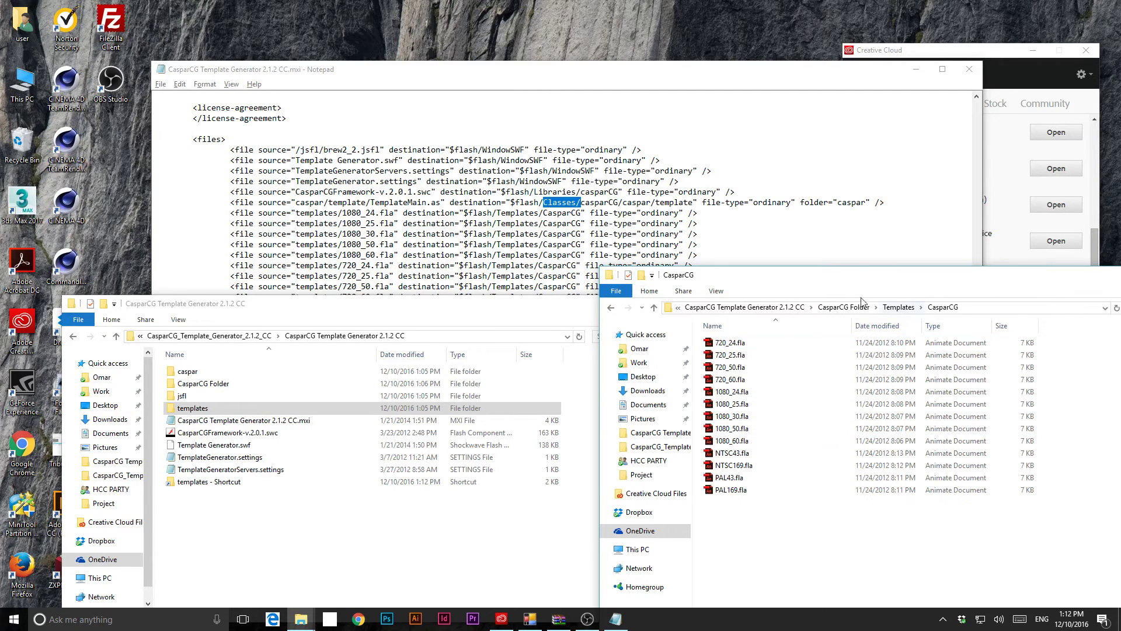
click(841, 308)
click(791, 308)
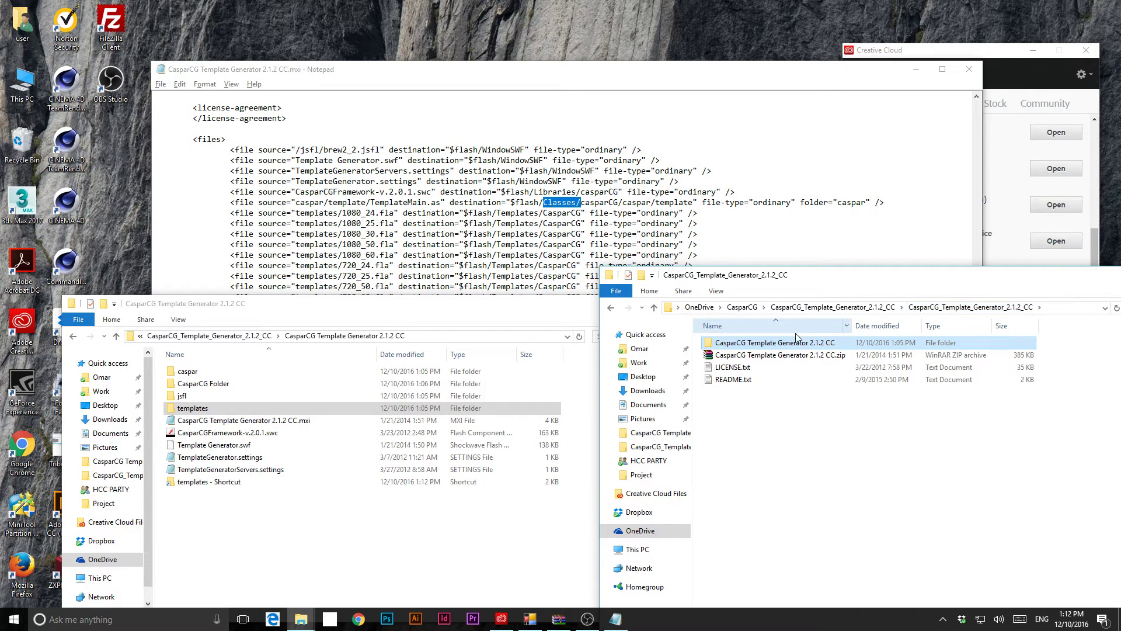
- Navigate through CasparCG Template Generator 2.1.2 CC back into CasparCG Folder
double_click(816, 344)
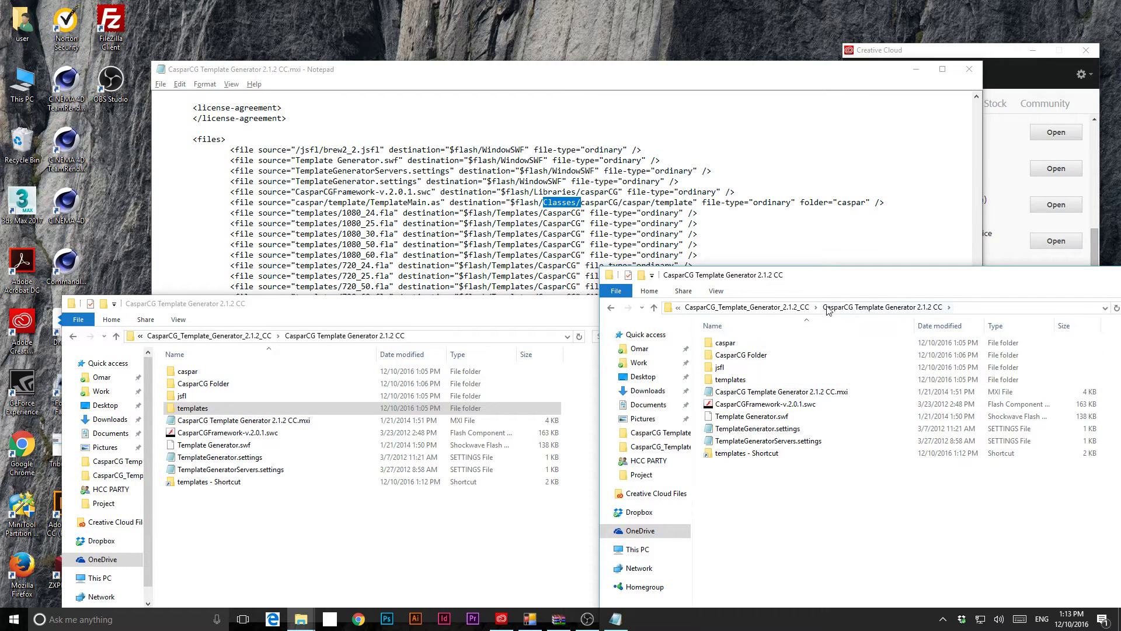
click(794, 307)
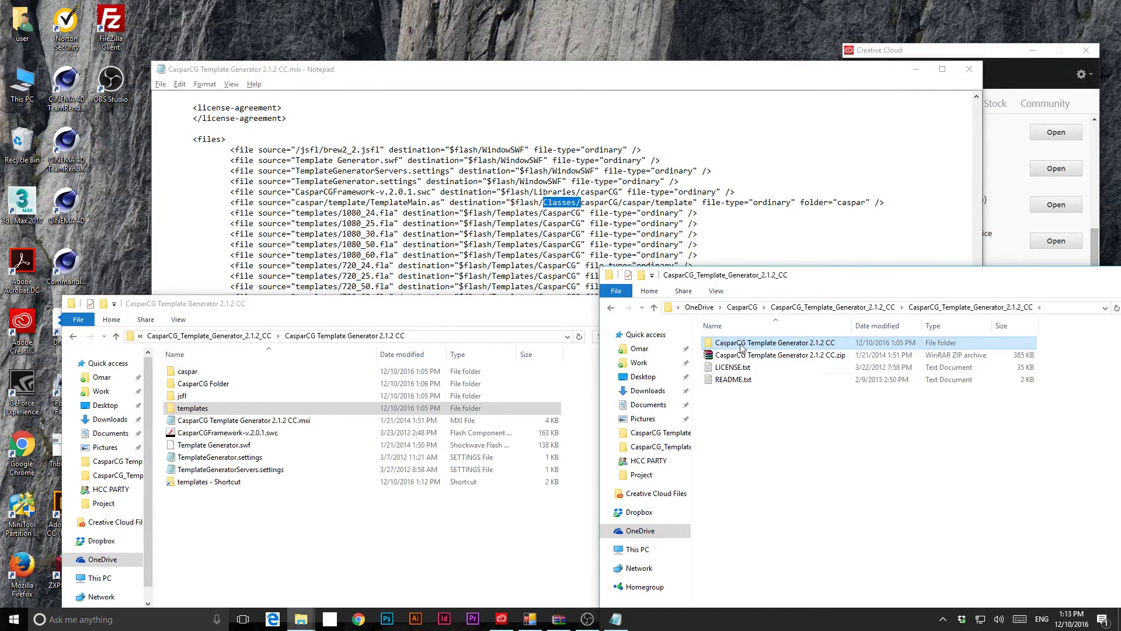
double_click(753, 343)
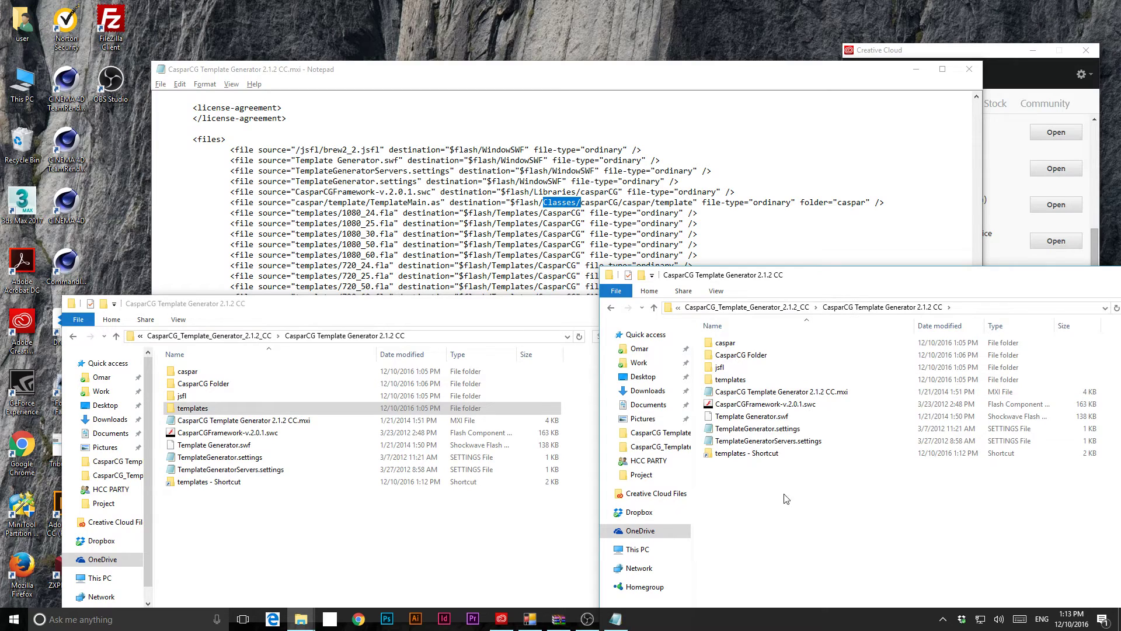
double_click(759, 355)
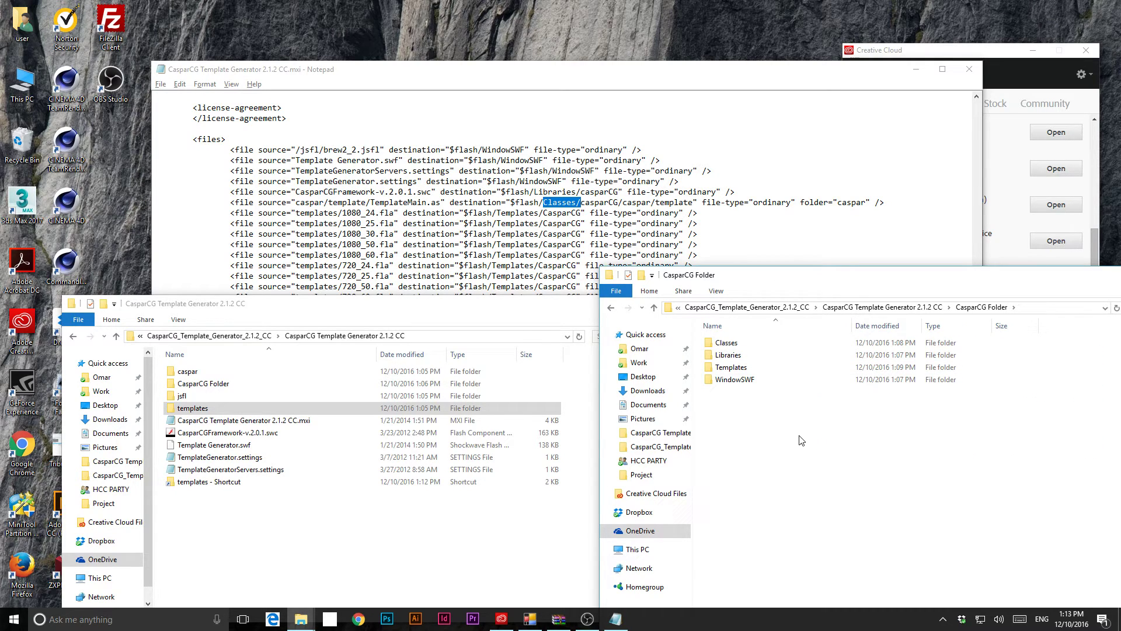
click(180, 619)
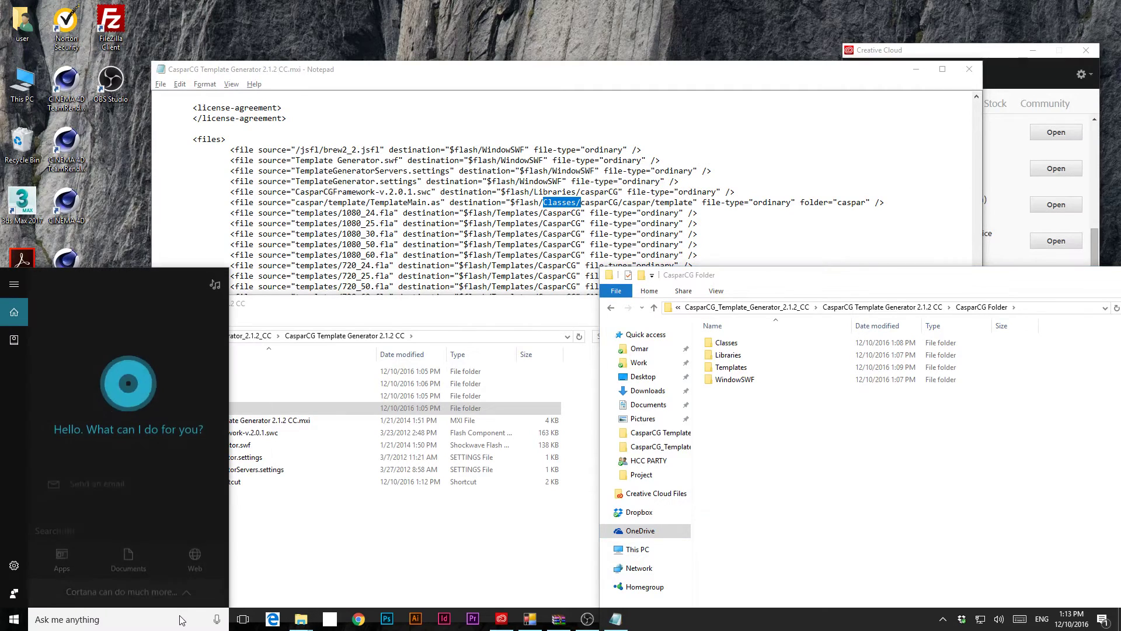
text(anim)
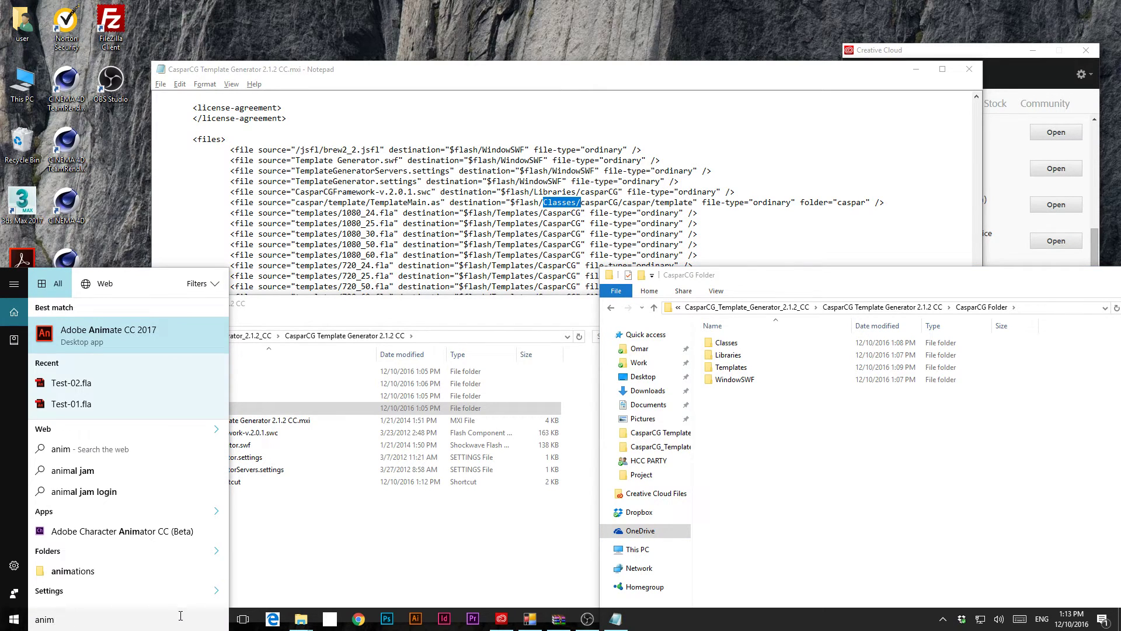
key(Return)
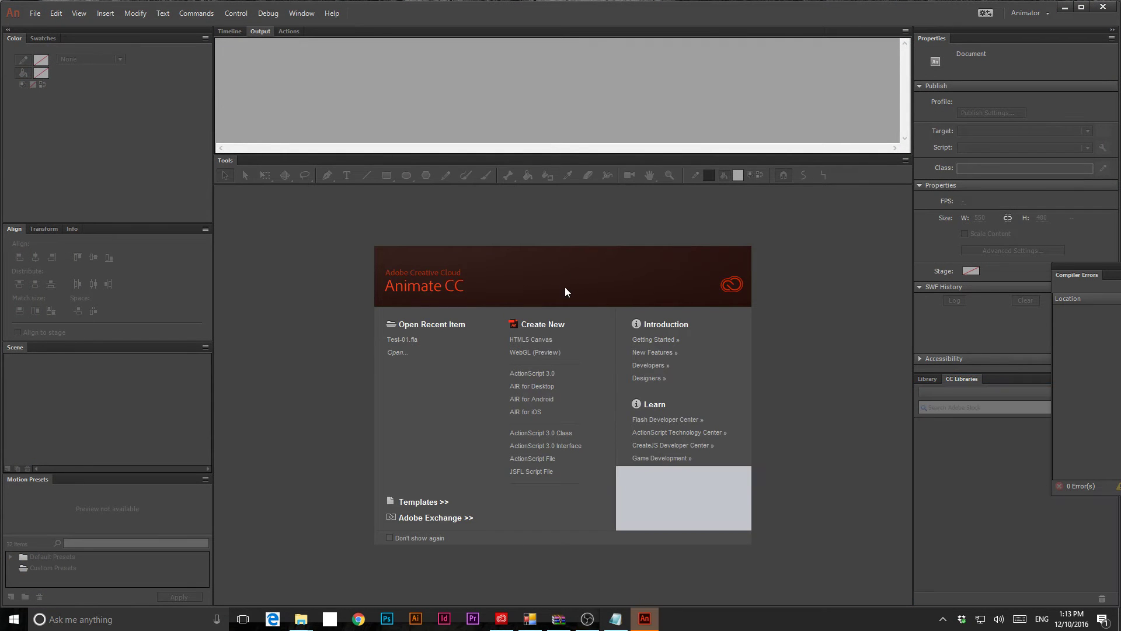
click(444, 502)
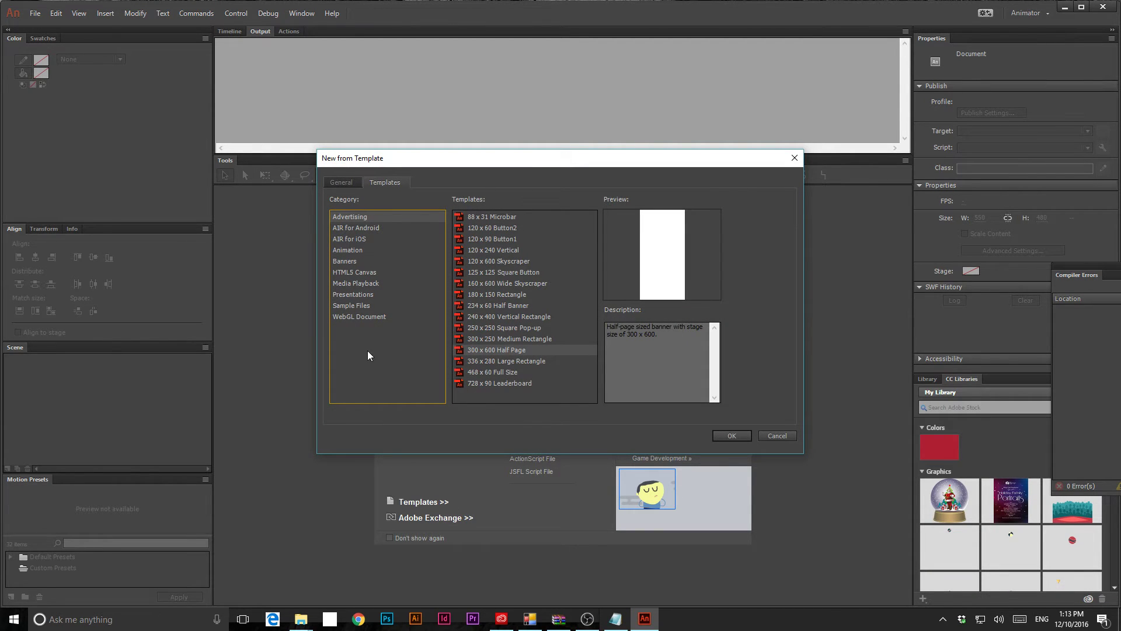
key(Escape)
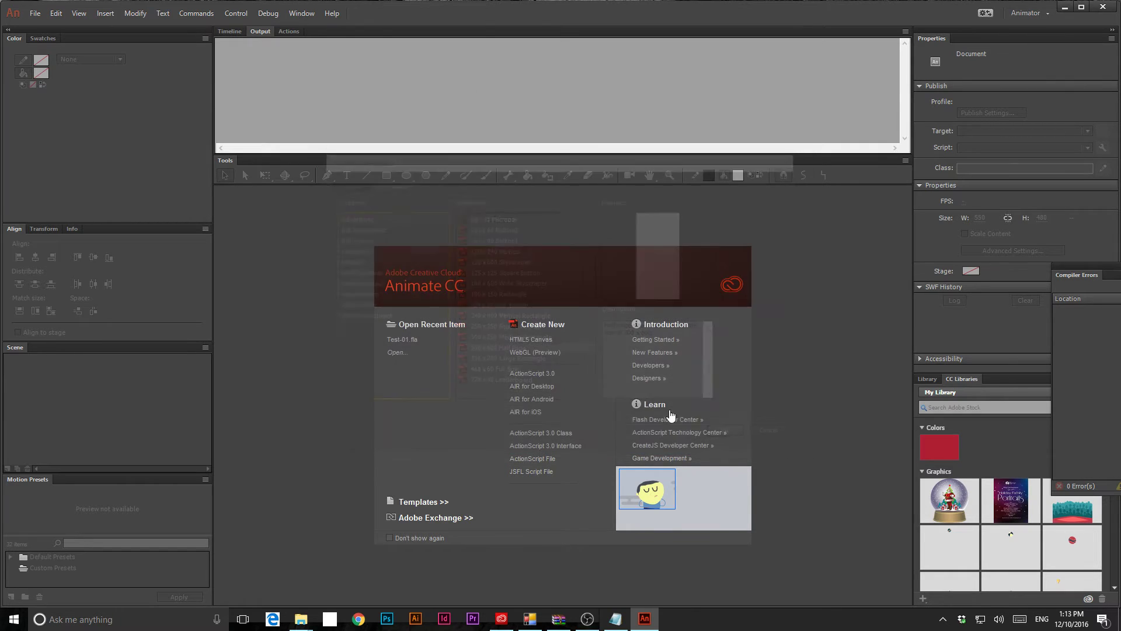
click(301, 13)
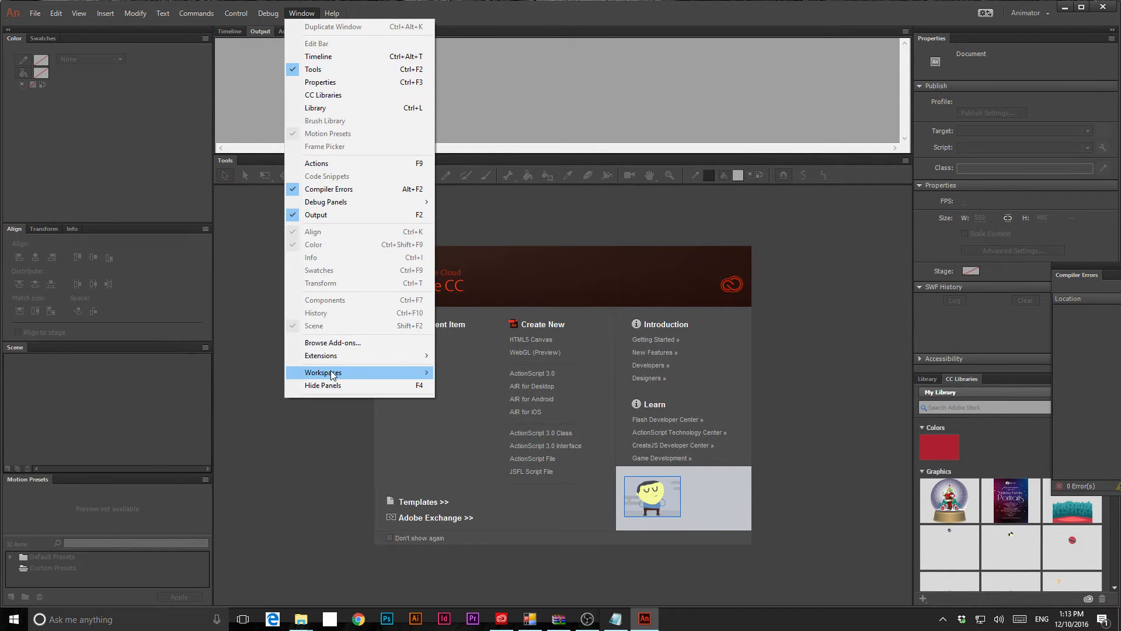
mouse_move(330, 355)
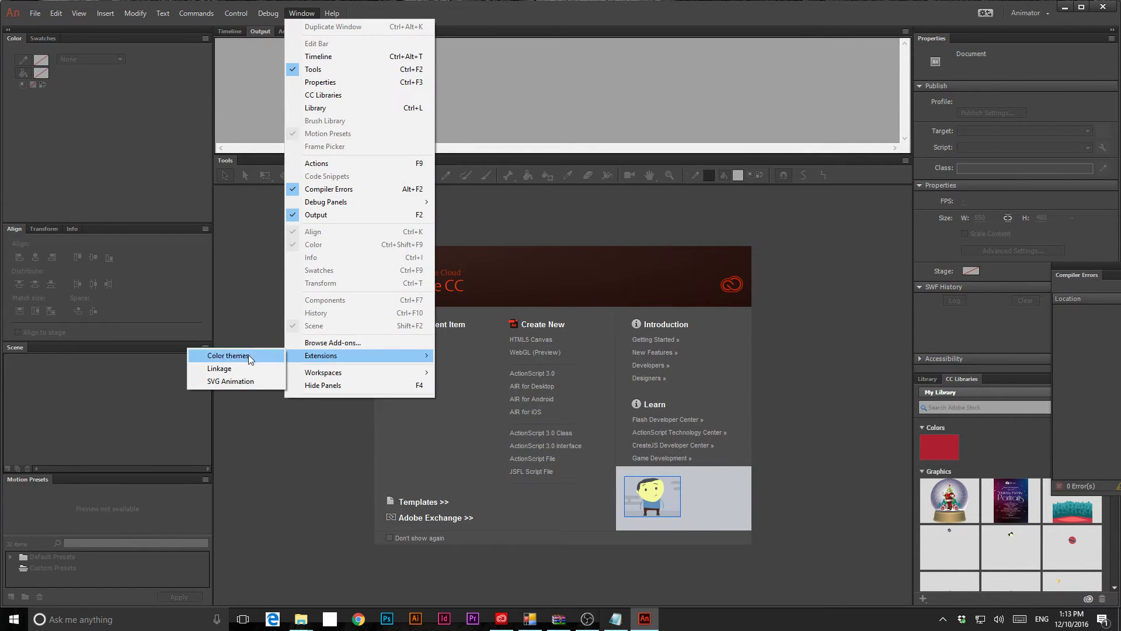
click(739, 378)
click(1091, 6)
drag(782, 437, 722, 344)
- Copy the four selected CasparCG folders
right_click(722, 346)
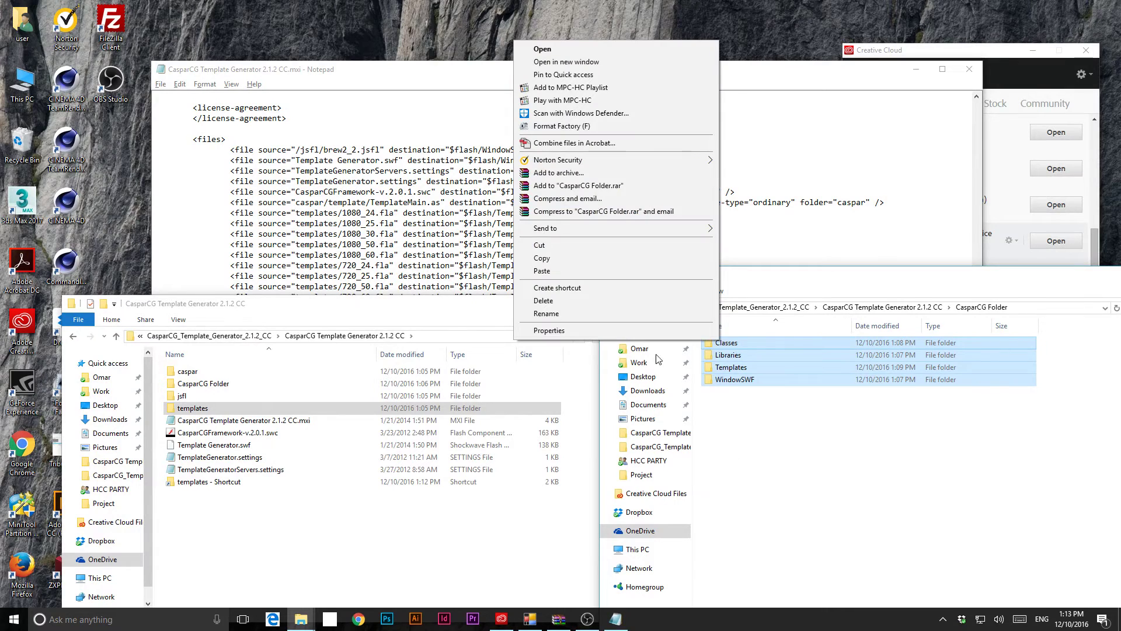
click(542, 257)
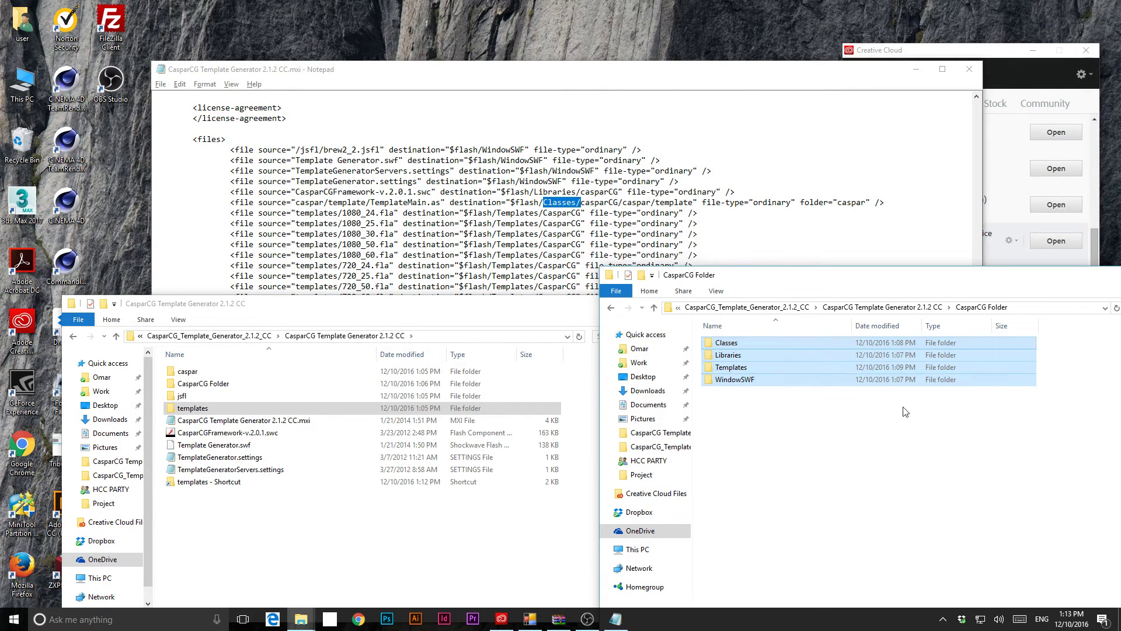
click(11, 619)
- Open a new This PC window, select Windows (C:), and move the window into place
click(84, 153)
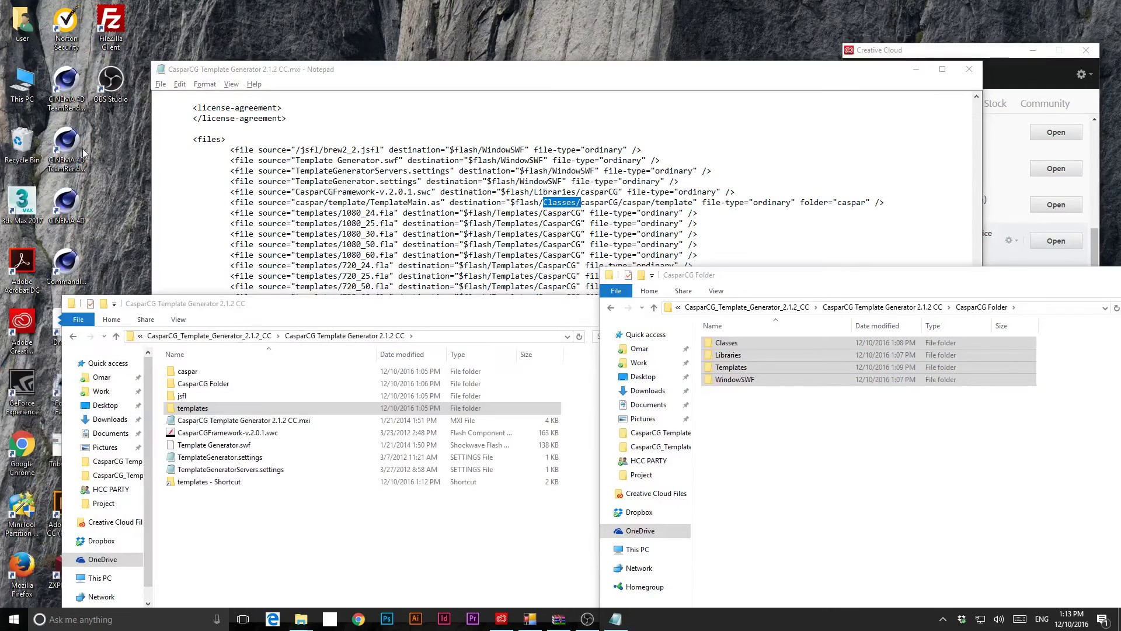
double_click(23, 83)
click(175, 166)
drag(276, 9, 455, 61)
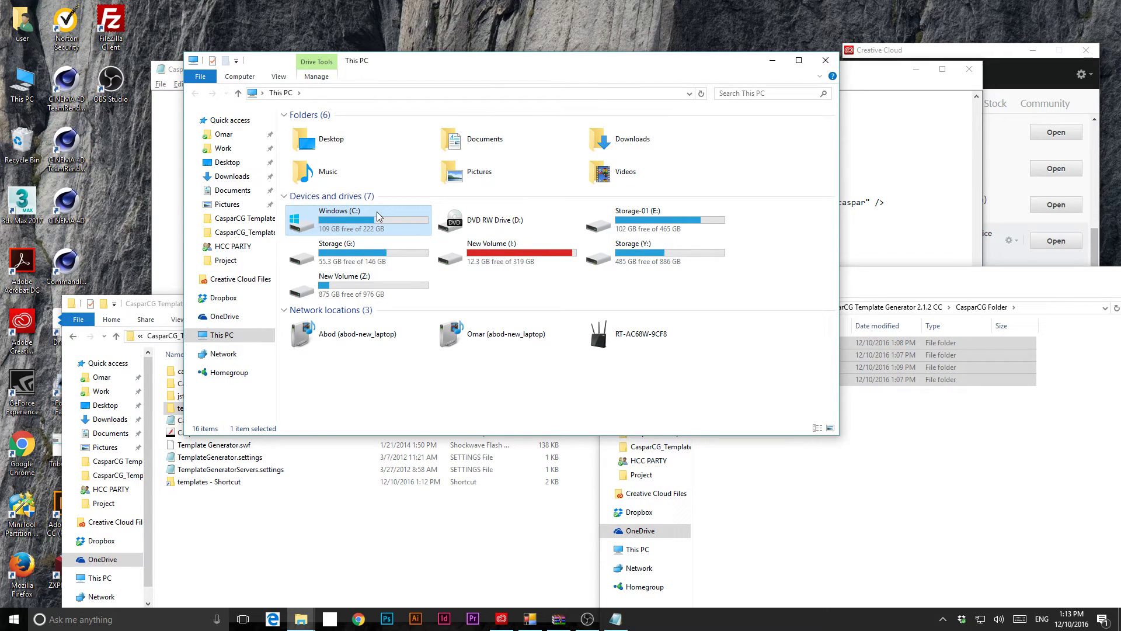
- Browse to C:\Users\<user>\AppData\Local\Adobe\Animate CC 2017\en_US\Configuration
click(916, 429)
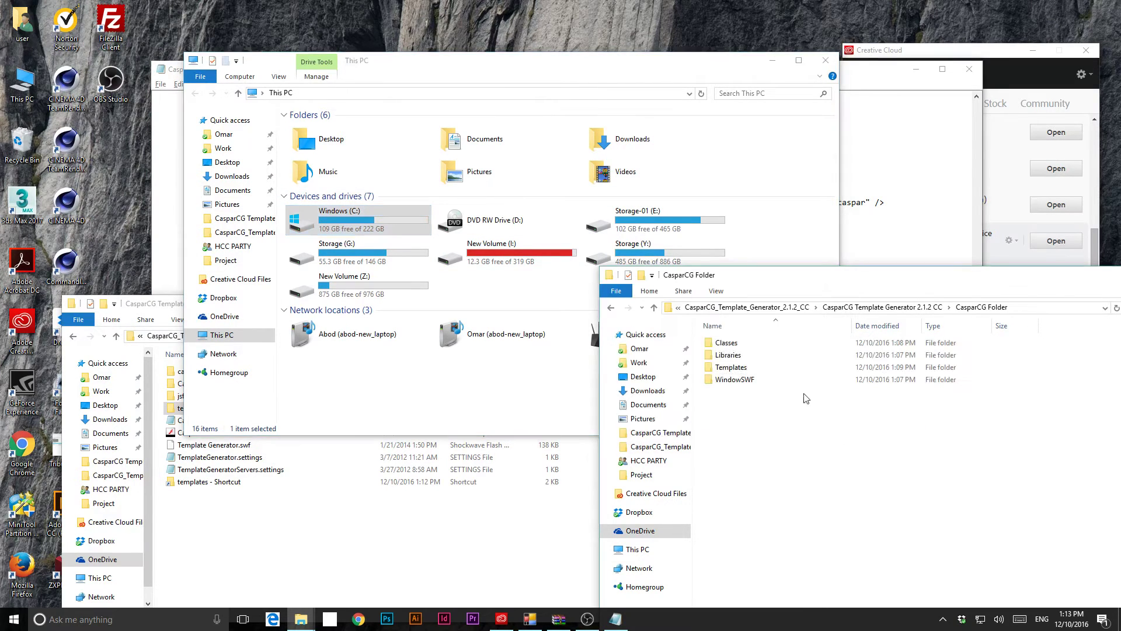
double_click(340, 215)
click(310, 204)
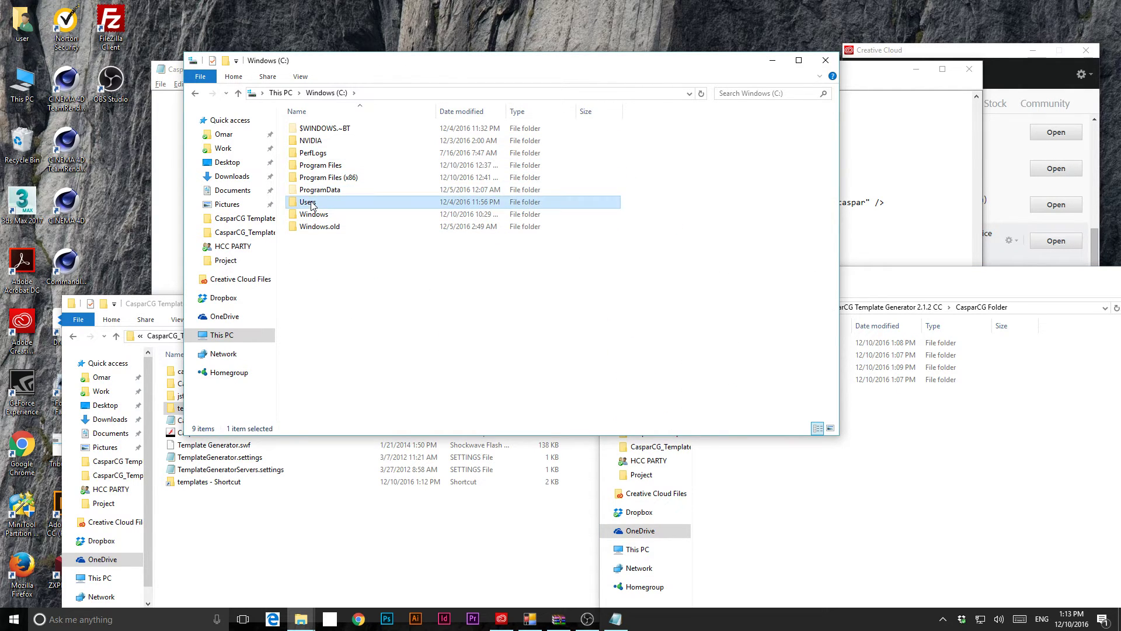
double_click(308, 202)
click(309, 165)
double_click(310, 165)
click(318, 128)
double_click(315, 146)
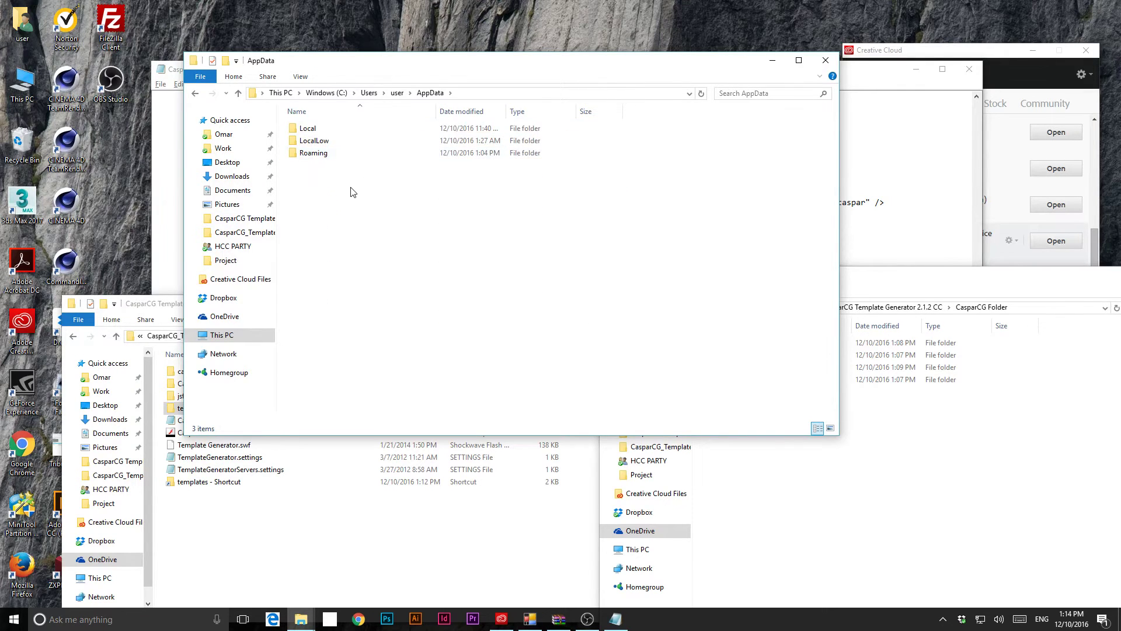
click(312, 133)
double_click(313, 133)
click(316, 152)
double_click(316, 152)
double_click(327, 166)
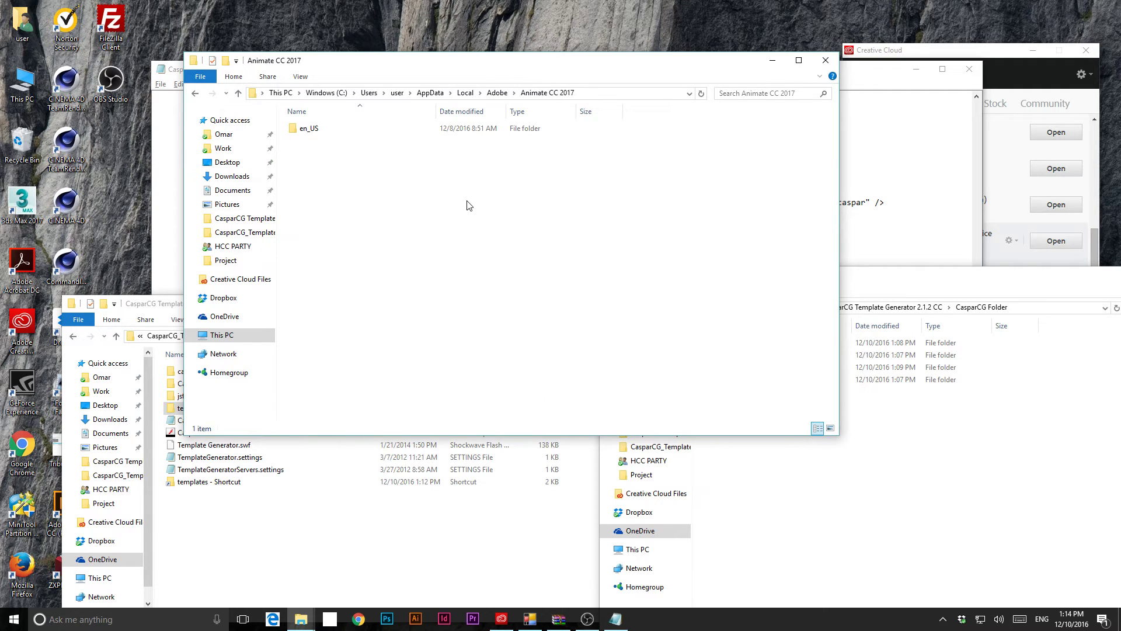
double_click(309, 129)
double_click(324, 128)
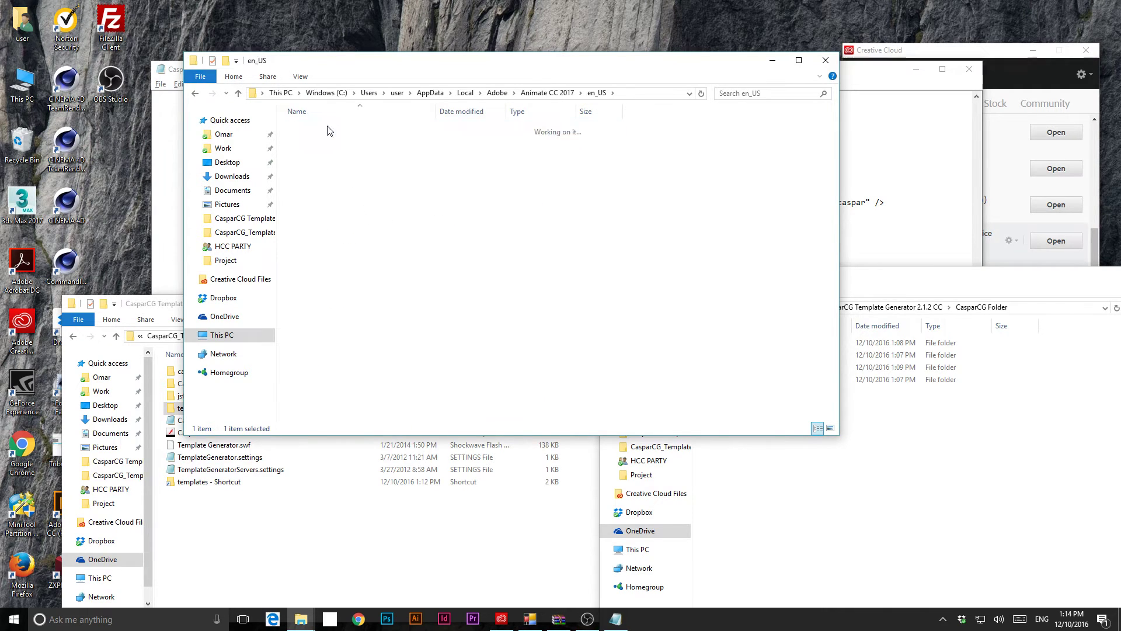
- Paste the copied CasparCG folders here, replacing the existing TemplateMain.as file
right_click(793, 308)
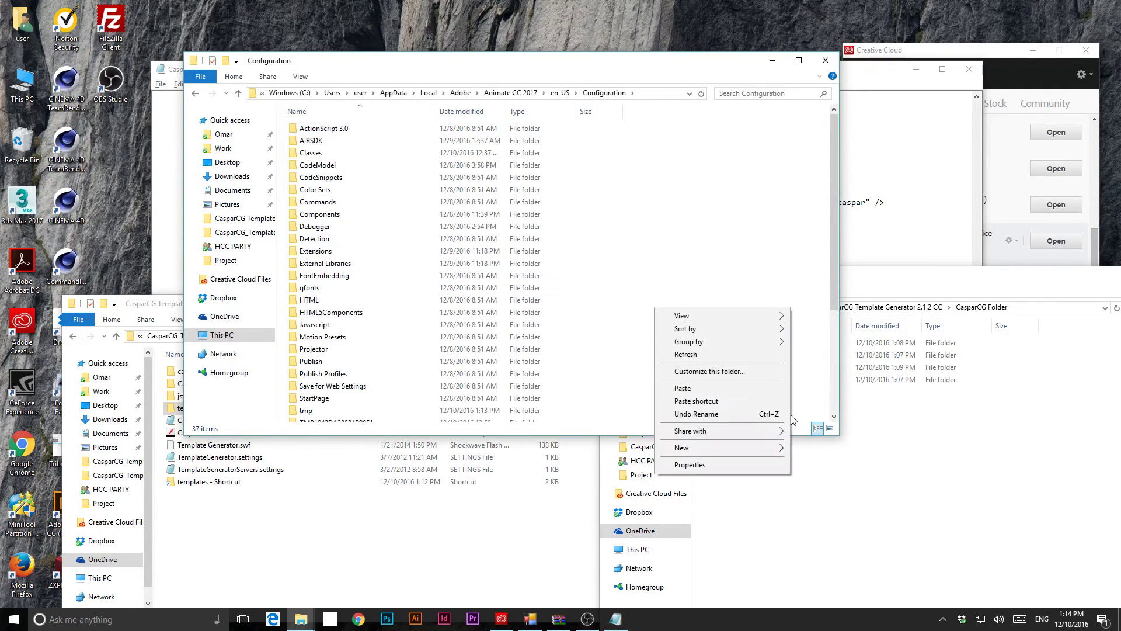
click(685, 387)
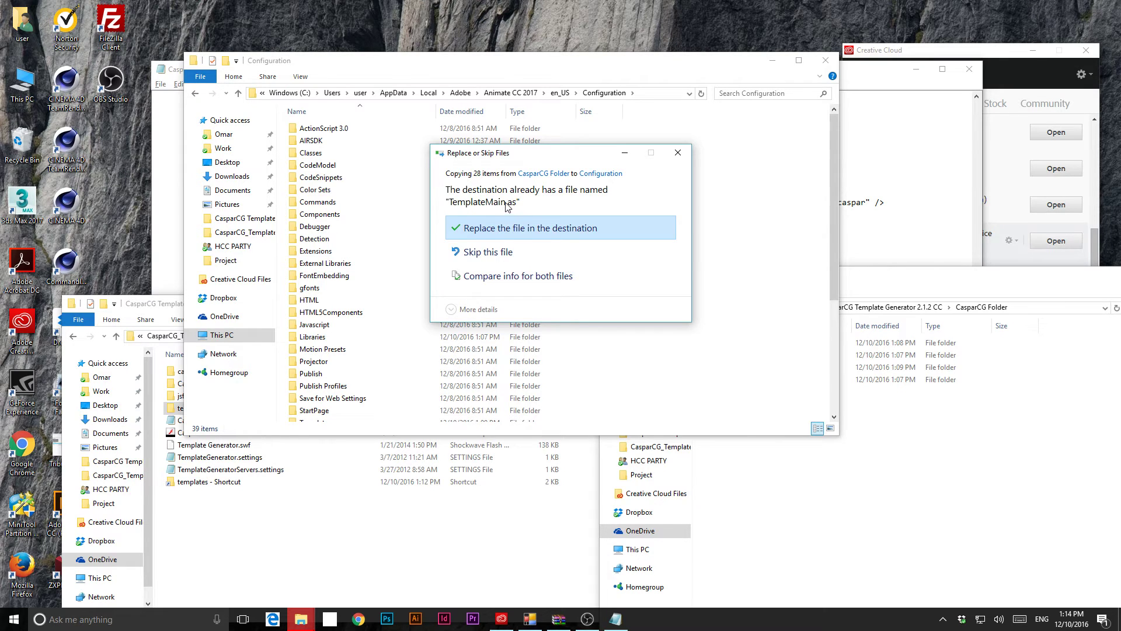
click(485, 254)
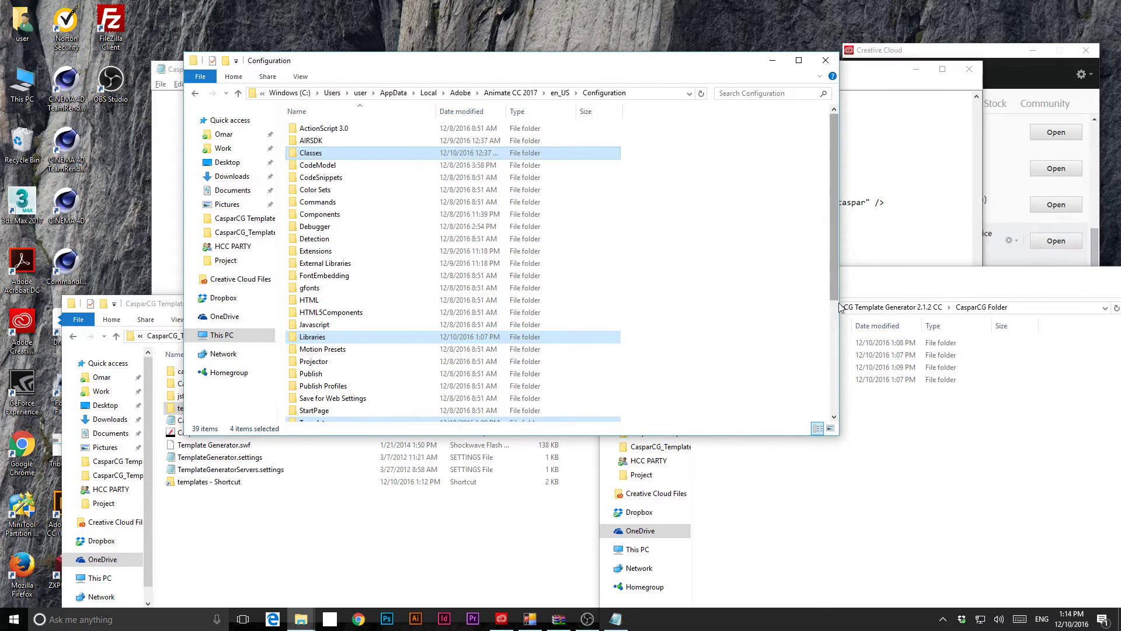
- Launch Adobe Animate CC 2017 by searching 'anim' in Windows search
click(151, 622)
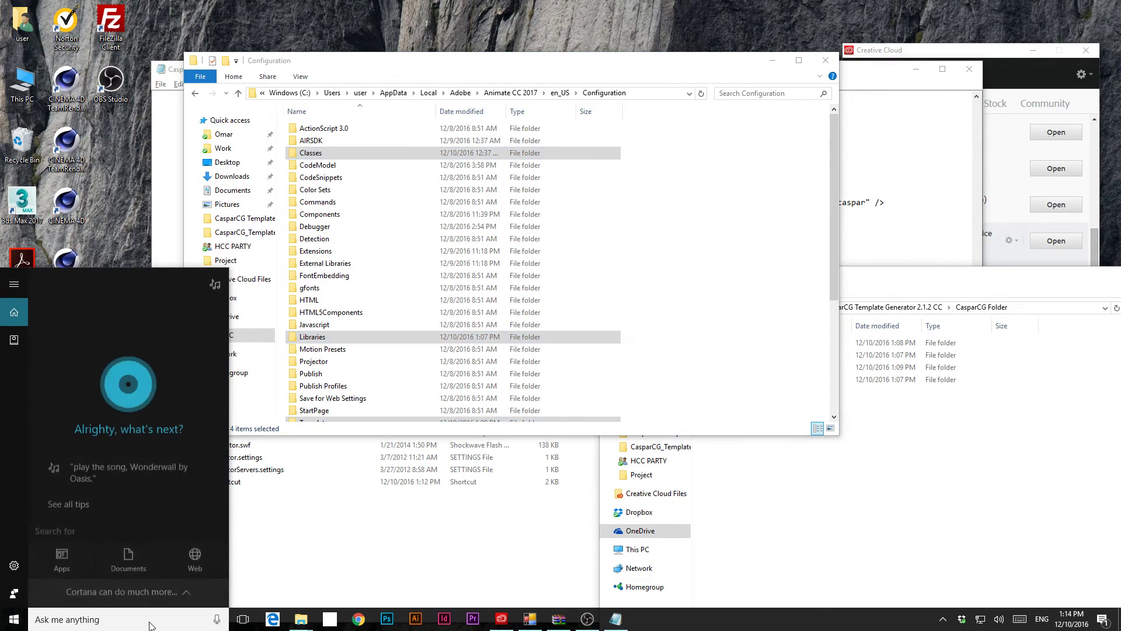
text(anim)
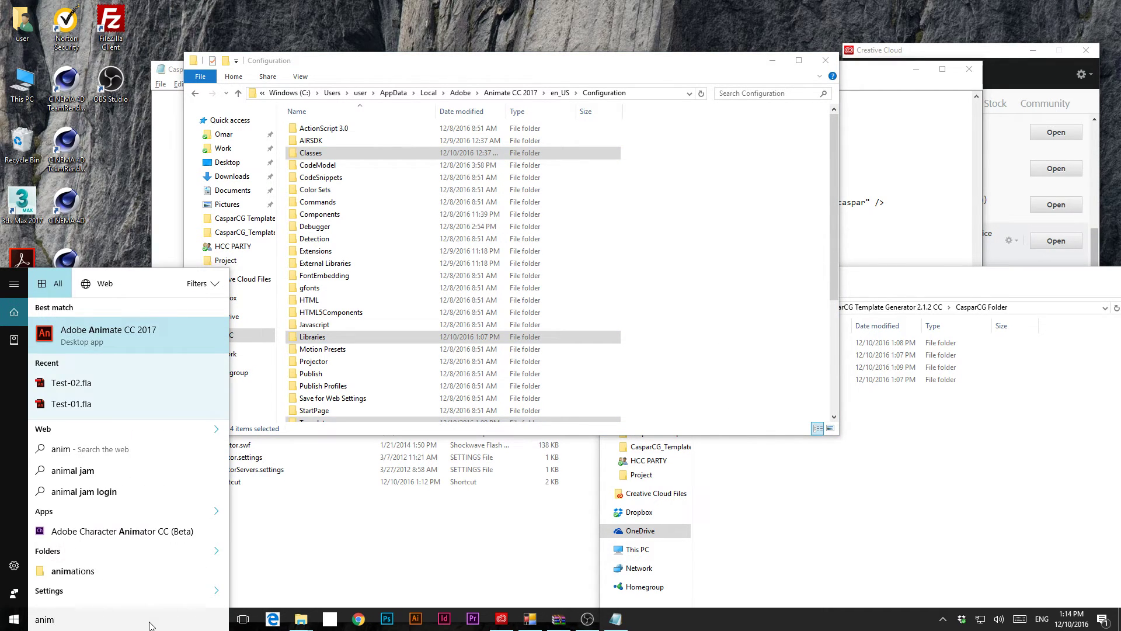
key(Return)
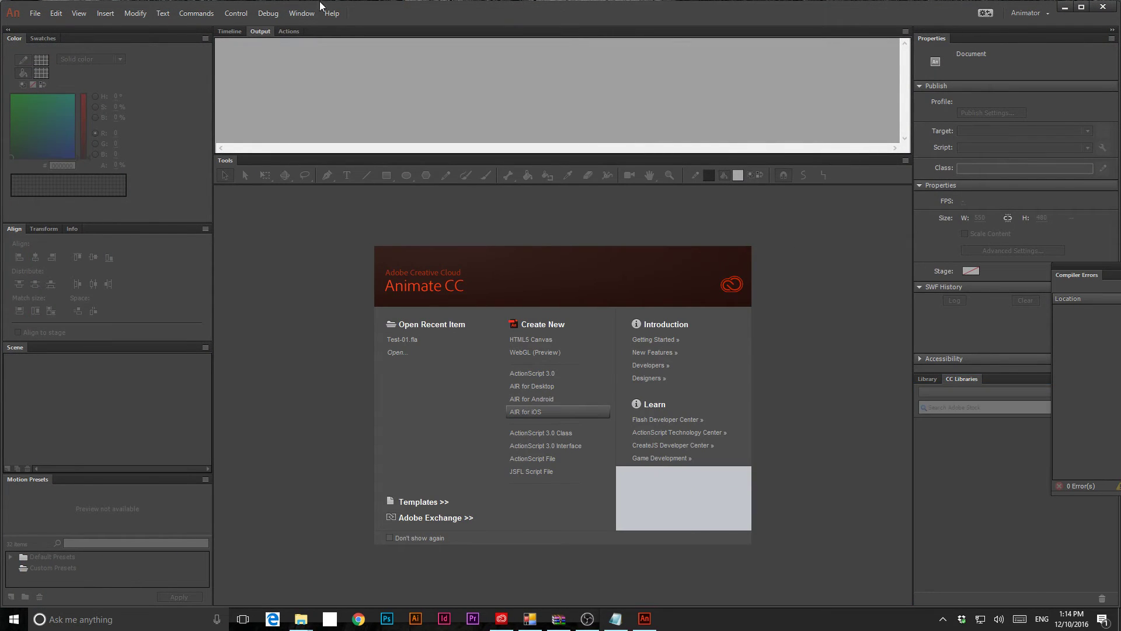
- Check Window > Extensions for Template Generator, then close the menu
click(308, 13)
mouse_move(321, 355)
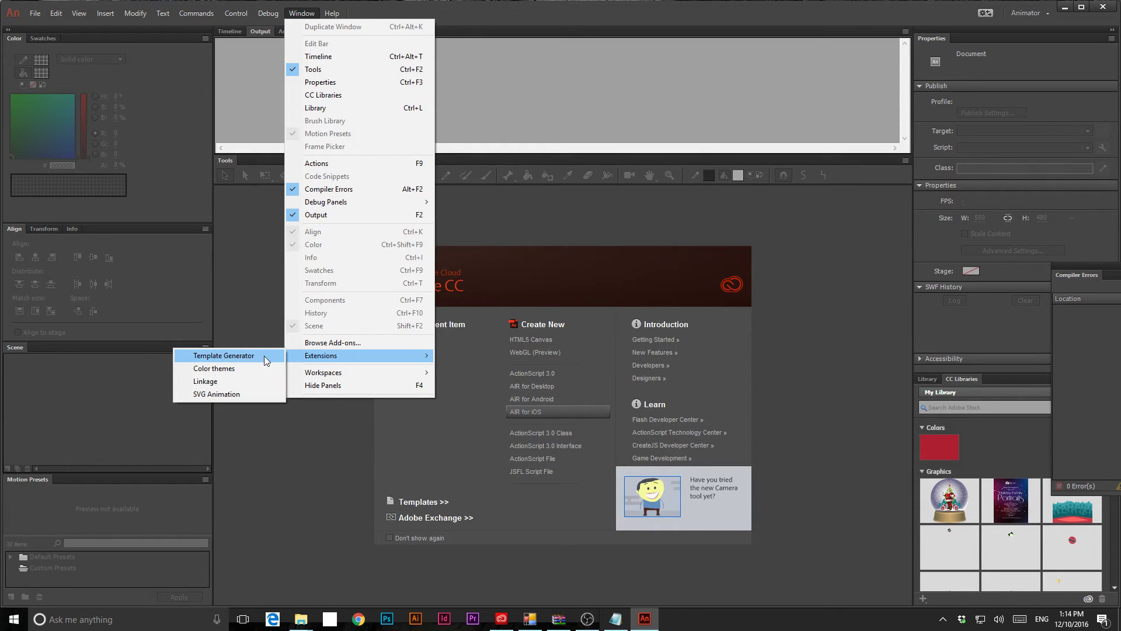
click(625, 418)
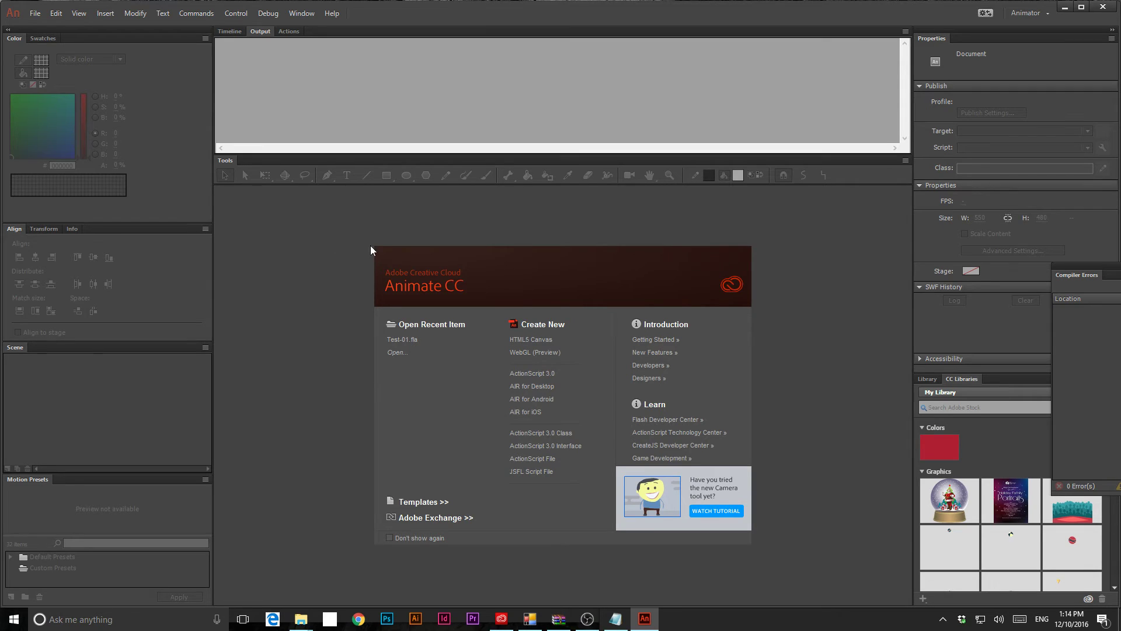
- Open the recent file Test-01.fla and scrub its timeline through frames 19 to 31
click(392, 344)
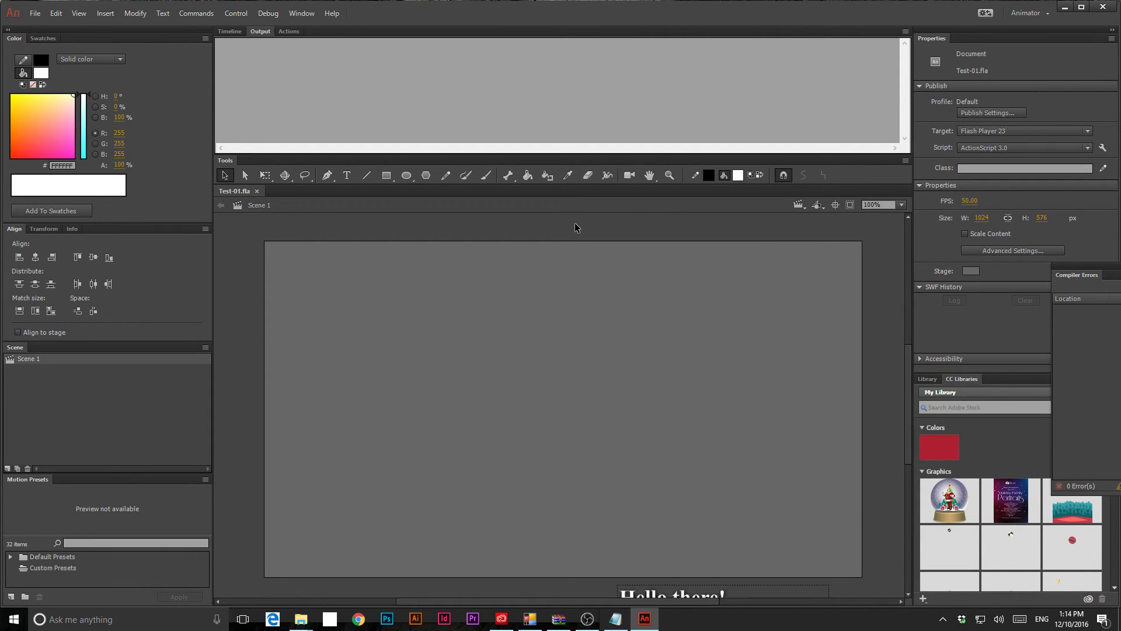
click(229, 32)
click(404, 53)
click(408, 67)
click(459, 67)
drag(456, 43, 459, 53)
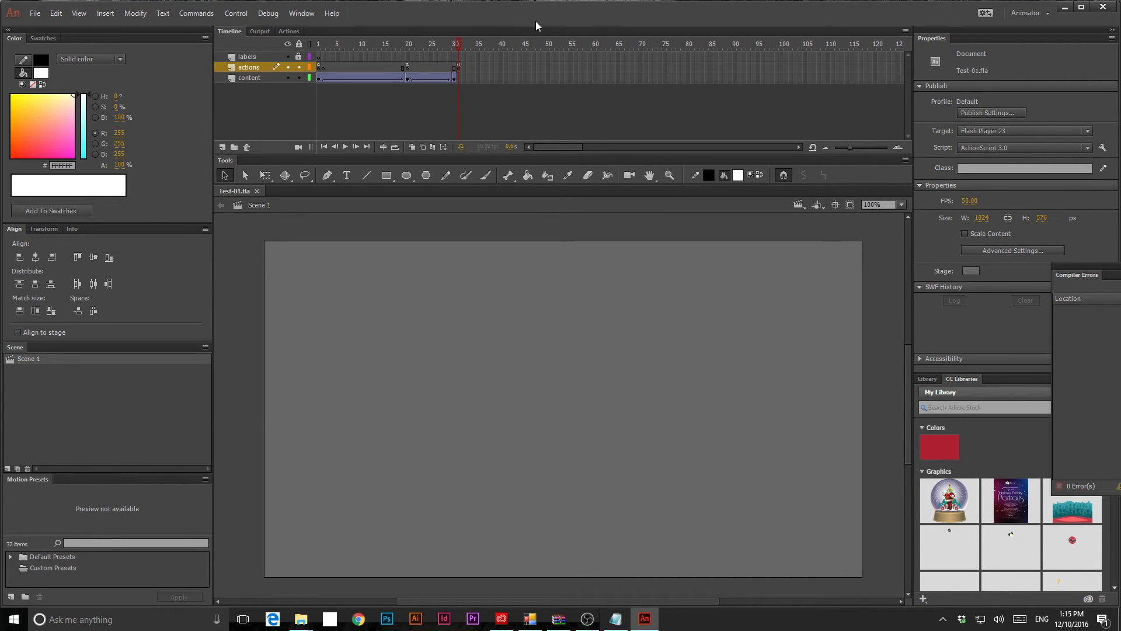
- Open the Template Generator panel from Window > Extensions
click(303, 12)
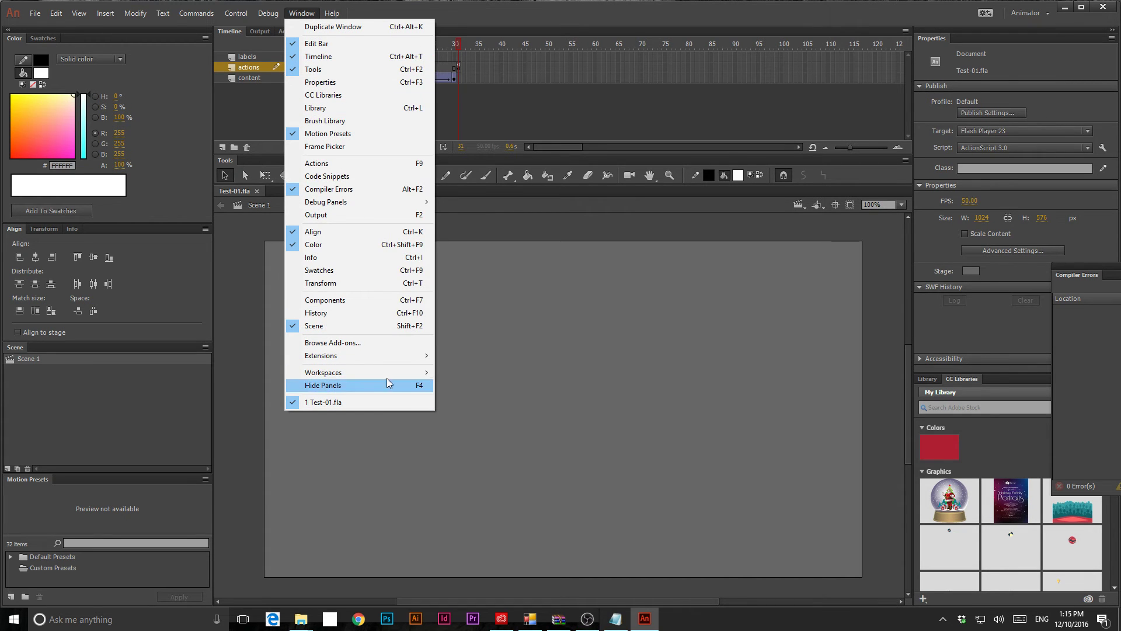
mouse_move(369, 358)
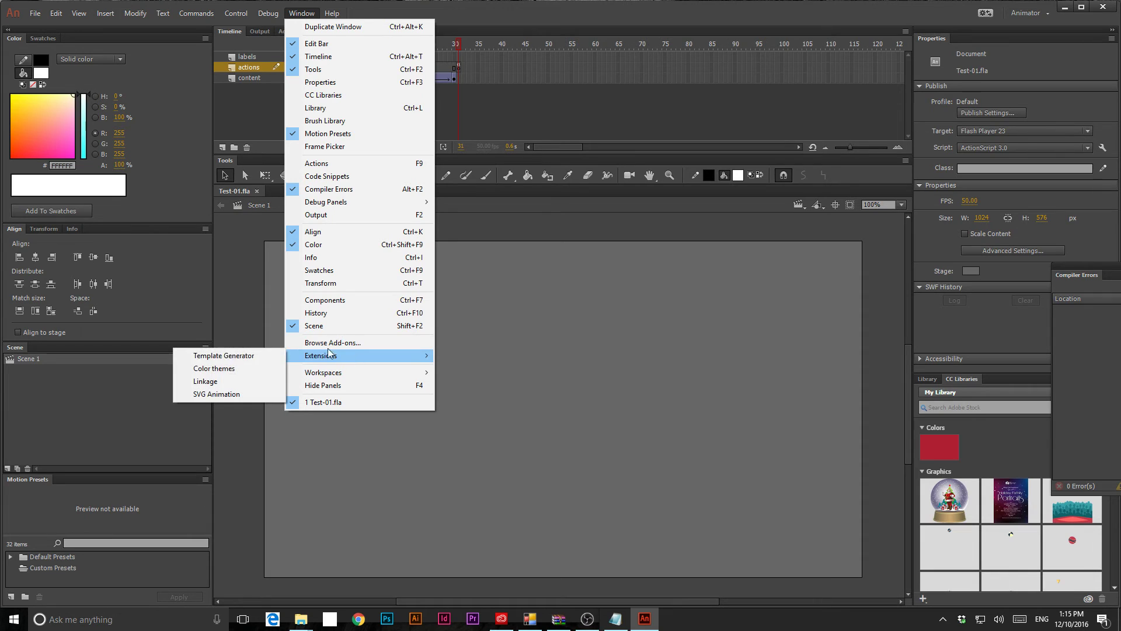
click(228, 357)
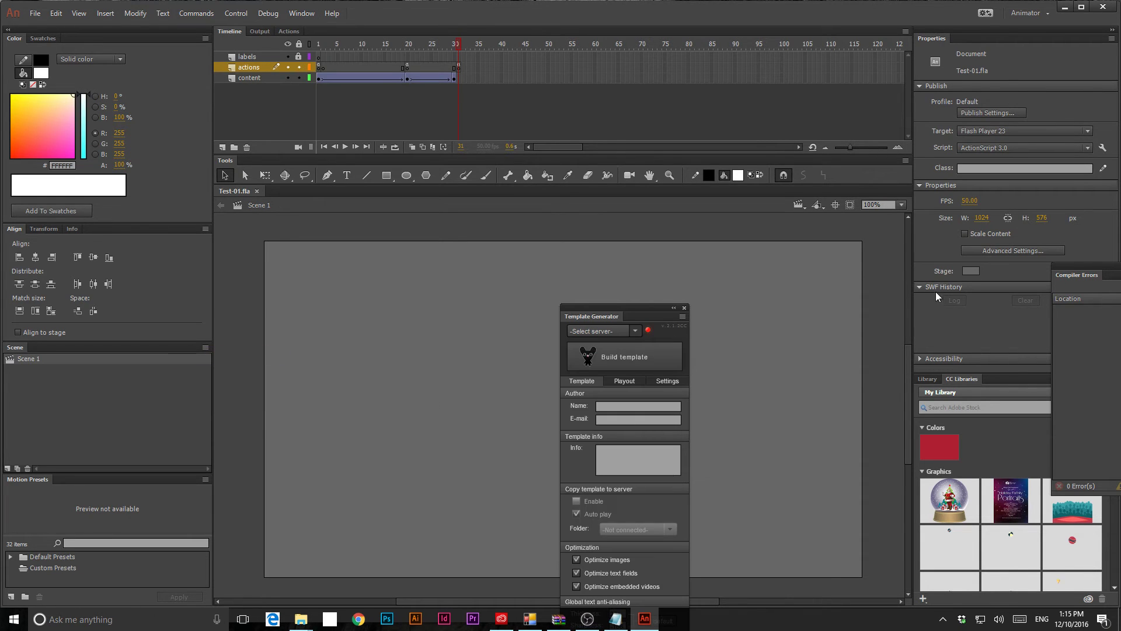
- Dock the Template Generator panel beside Properties and enter the author's name
drag(607, 318, 961, 40)
click(998, 130)
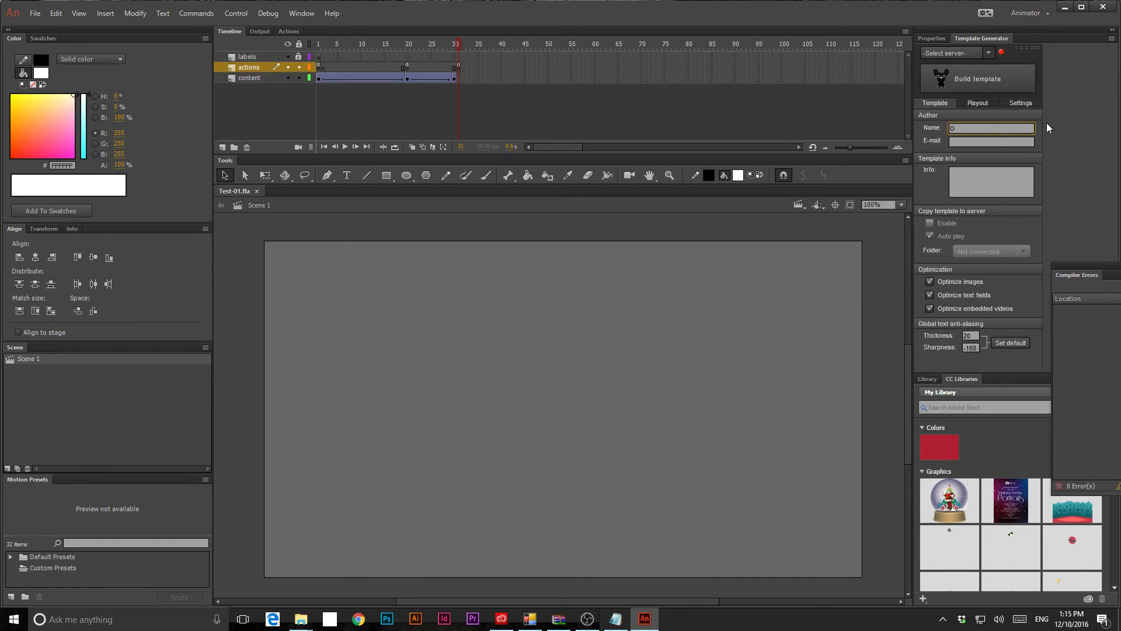
- Fill in the author's e-mail and build the CasparCG template from Test-01.fla
key(Tab)
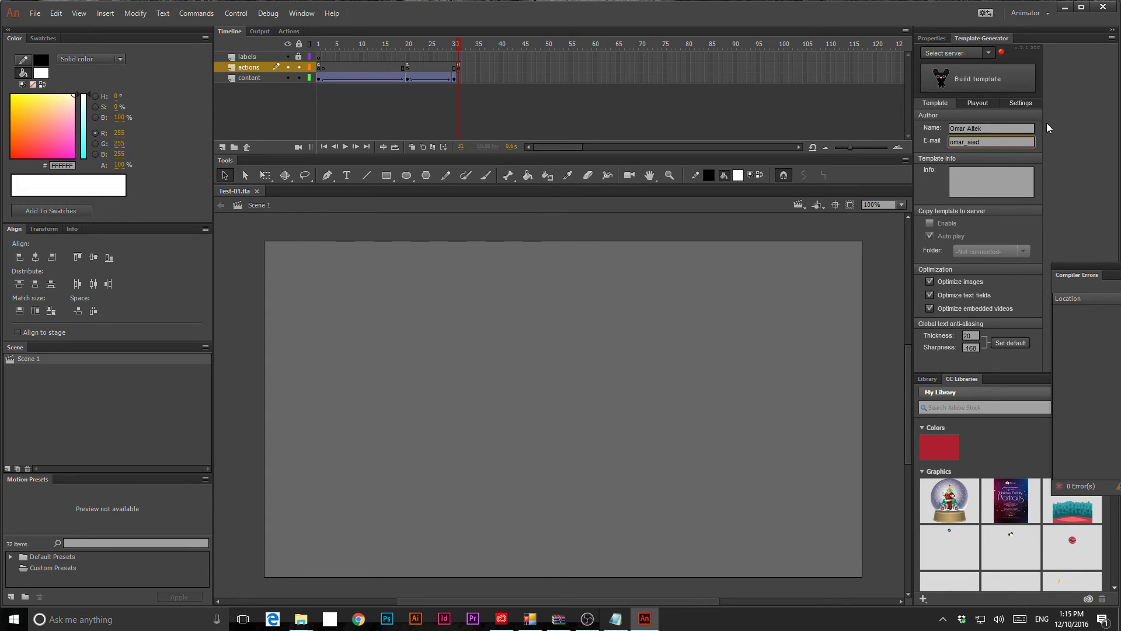
click(959, 93)
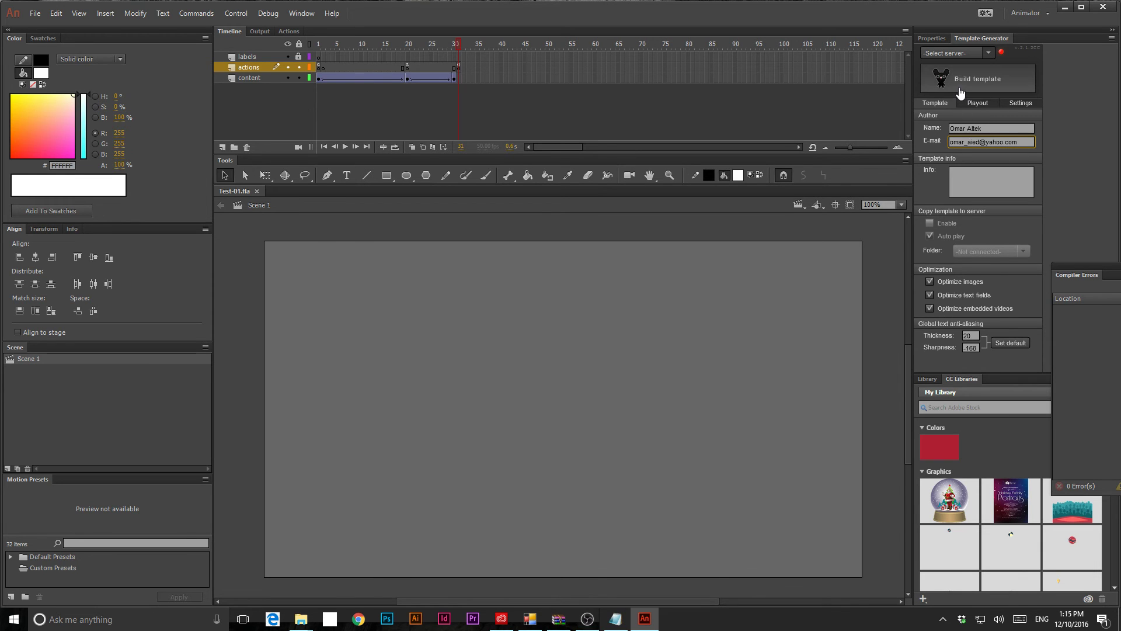